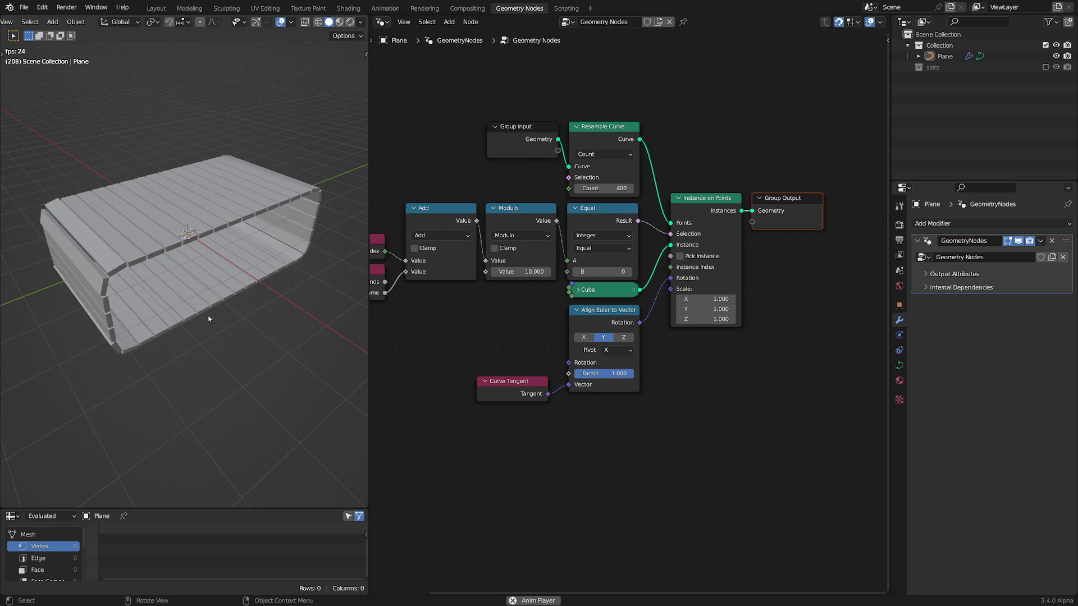
Stop the running animation playback.
middle_drag(555, 399, 597, 389)
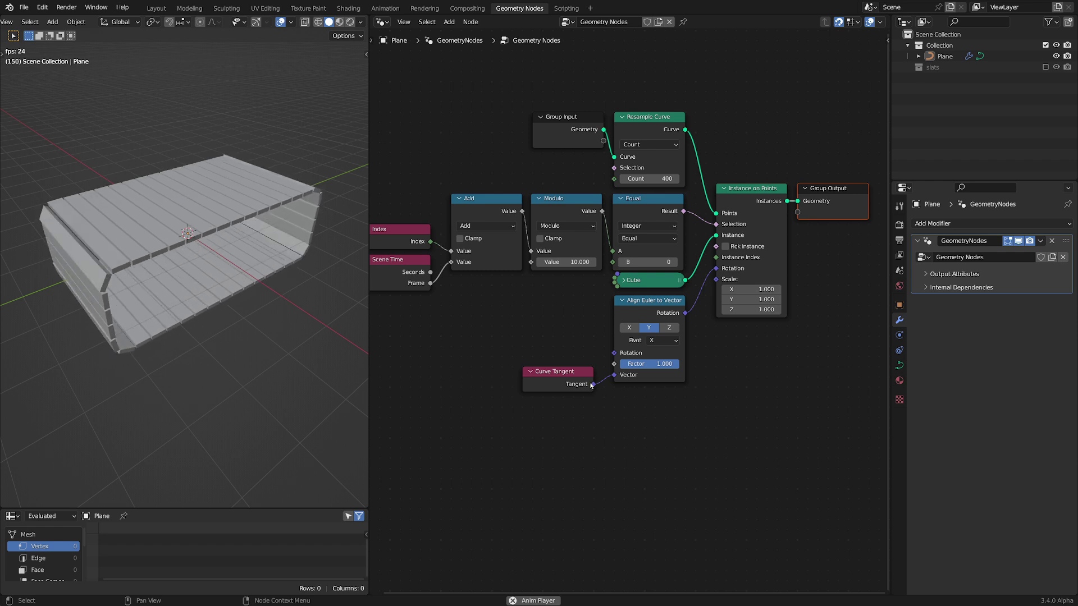
middle_drag(494, 310, 554, 340)
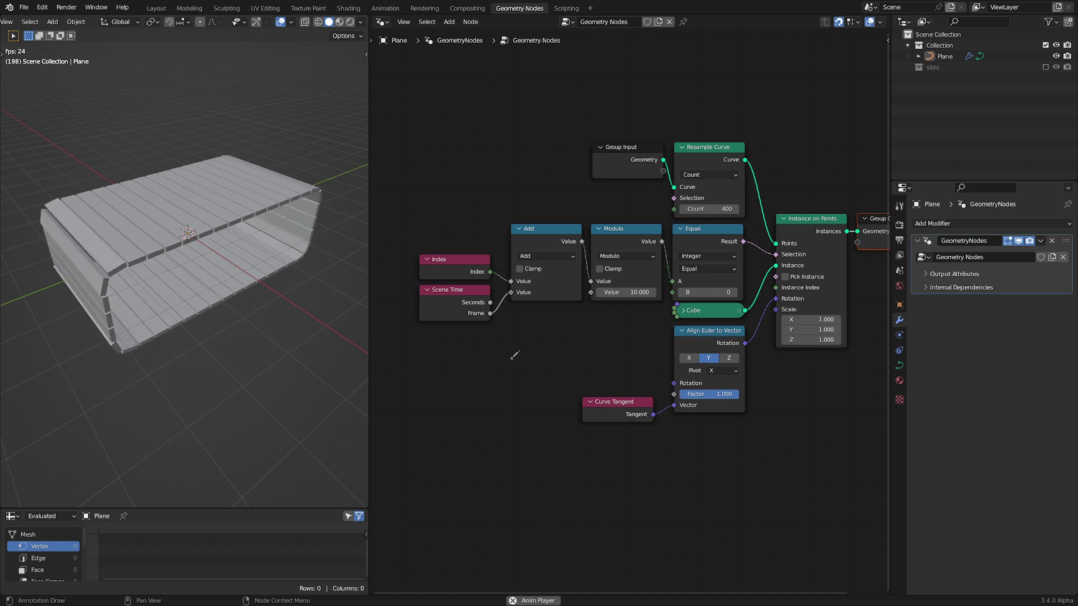
key(space)
drag(451, 355, 566, 212)
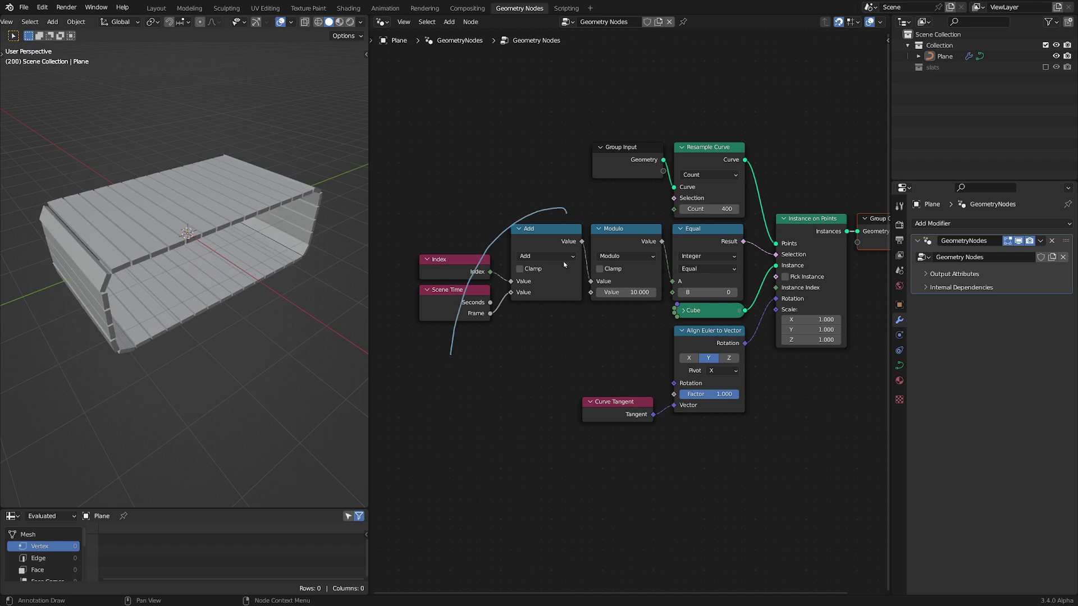
mouse_move(564, 211)
right_down()
mouse_move(491, 244)
mouse_move(456, 331)
mouse_move(457, 362)
right_up()
drag(445, 218, 660, 339)
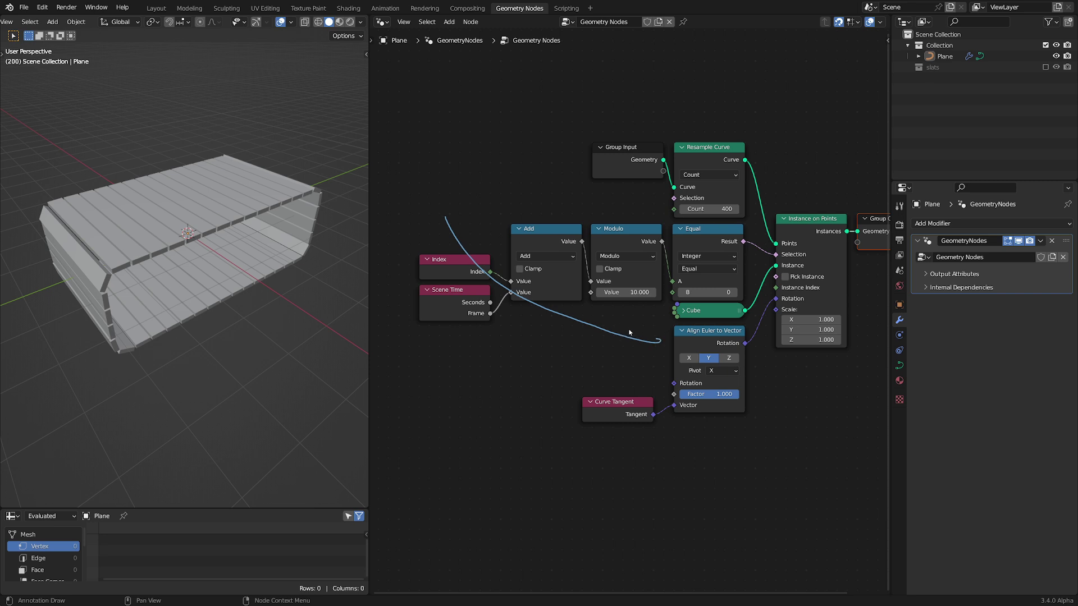
key(t)
click(385, 44)
key(t)
right_drag(498, 271, 662, 337)
Delete the Index, Scene Time, Add, Modulo and Equal nodes that drive the instance selection.
drag(430, 207, 665, 330)
key(x)
click(688, 251)
key(x)
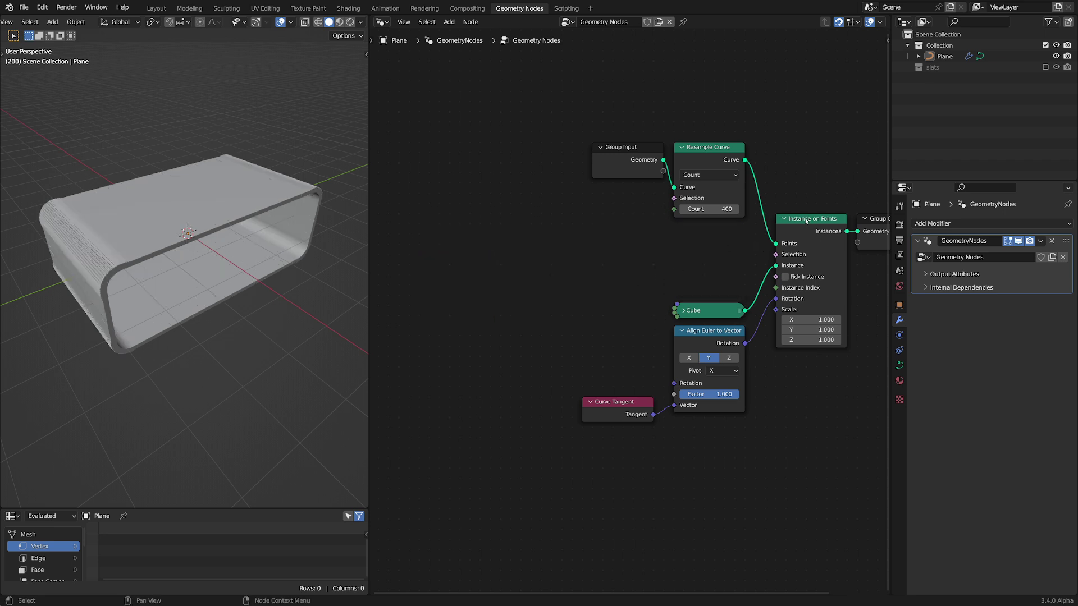
Set the Resample Curve count to 31.
middle_drag(805, 221, 764, 222)
scroll(763, 222, up, 4)
drag(684, 173, 572, 173)
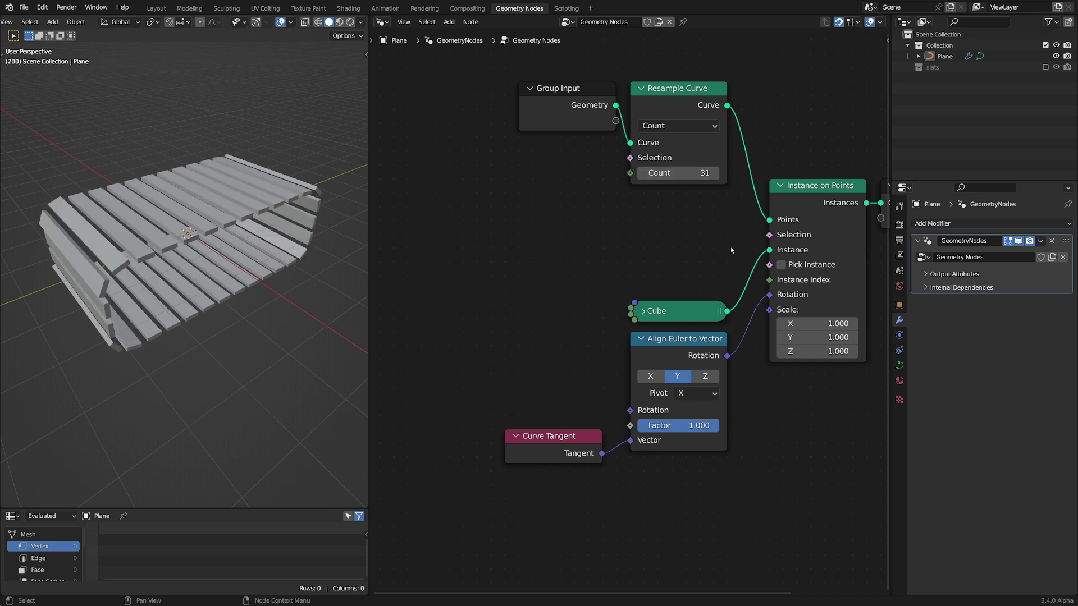
Move the Cube, Align Euler to Vector and Curve Tangent nodes up closer to Resample Curve.
middle_drag(731, 250, 699, 232)
drag(545, 259, 682, 437)
key(g)
click(705, 391)
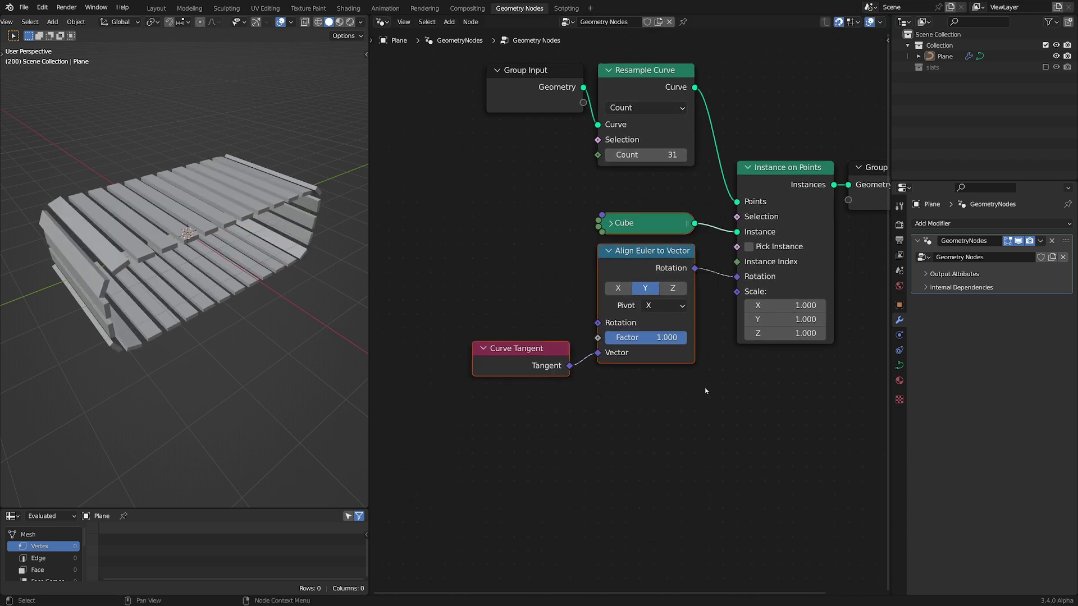
Examine the underlying curve in Edit Mode with wireframe shading and all control points selected, and return to Object Mode.
key(Tab)
key(z)
click(219, 236)
middle_drag(219, 263, 248, 258)
key(a)
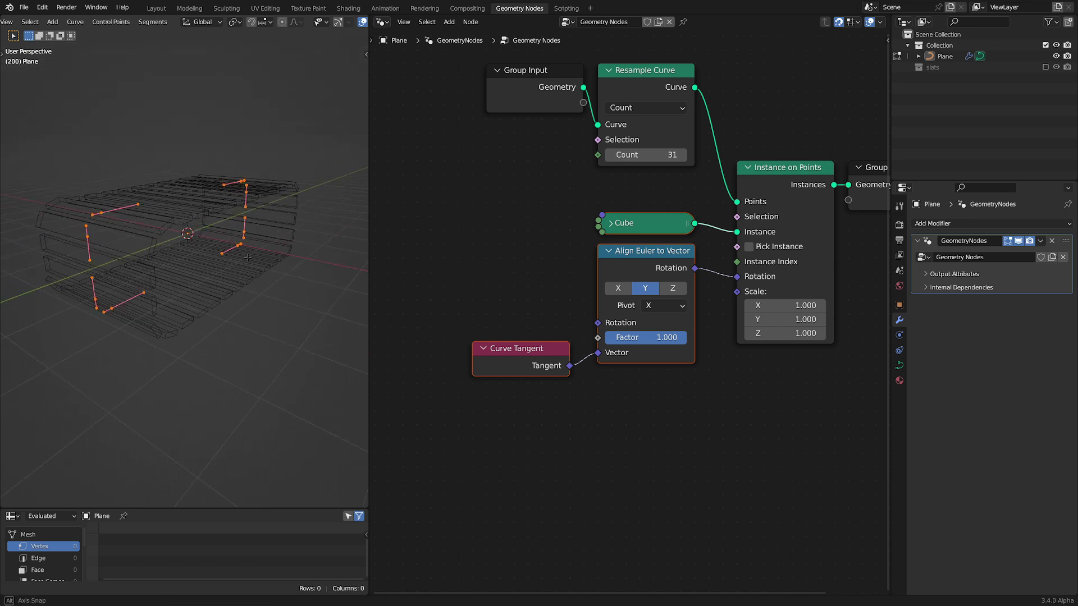
key(Tab)
Link Resample Curve directly to Group Output to preview the bare curve, and reconnect Instance on Points to the output.
click(643, 73)
key(alt+a)
click(654, 84)
drag(695, 87, 854, 189)
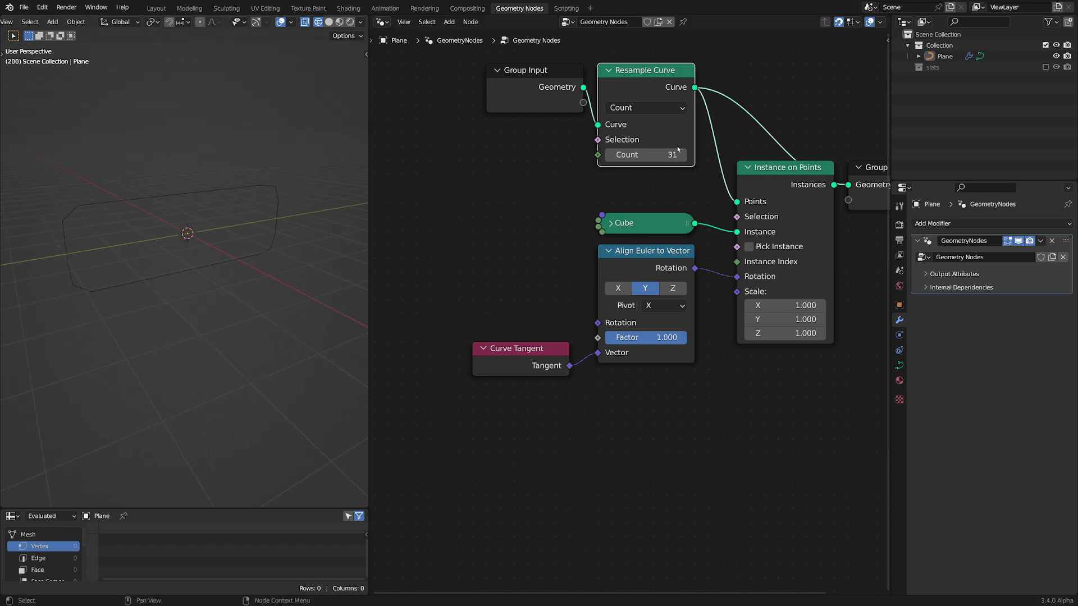
middle_drag(800, 185, 739, 184)
drag(771, 183, 786, 182)
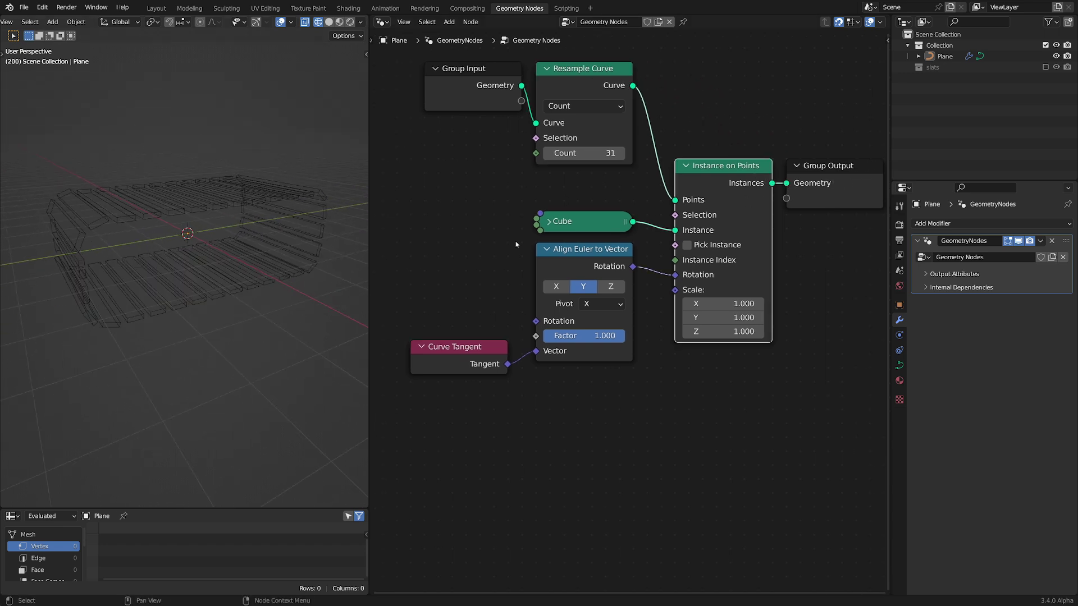
Return the viewport to solid shading and look closer at the instanced slats.
key(z)
click(233, 219)
scroll(234, 219, up, 4)
middle_drag(234, 219, 248, 265)
Expand the Cube node to examine its settings, collapse it again and put it back beneath Resample Curve.
click(573, 221)
click(549, 221)
drag(578, 224, 469, 168)
shift+drag(472, 215, 527, 215)
click(435, 165)
drag(470, 164, 584, 216)
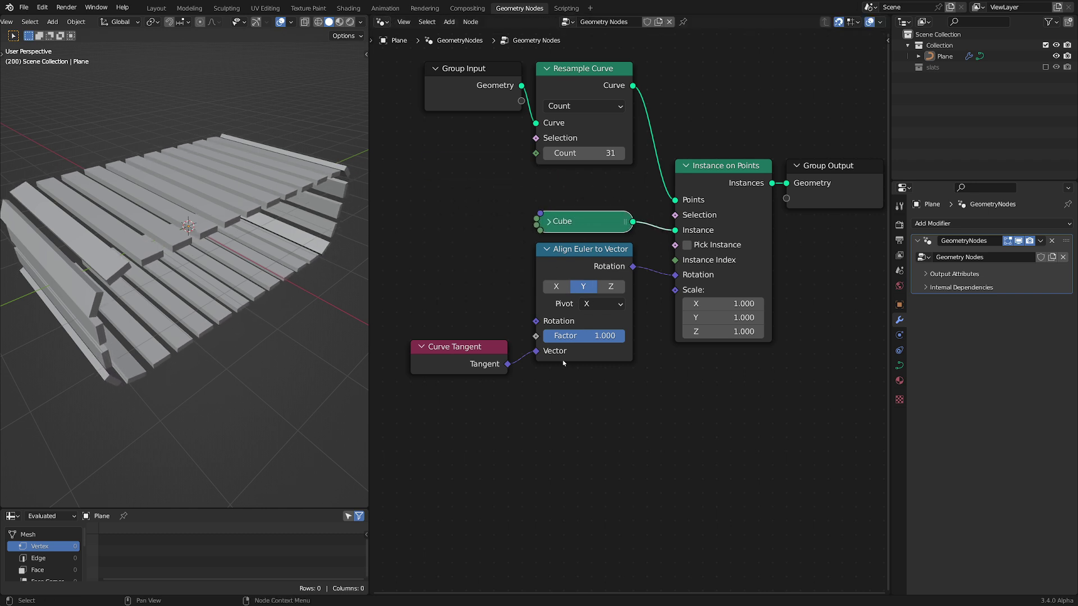
Set the pivot of the Align Euler to Vector node to Auto.
drag(593, 341, 624, 340)
mouse_move(309, 177)
shift+middle_down()
mouse_move(309, 198)
mouse_move(291, 179)
shift+middle_up()
click(611, 305)
click(603, 320)
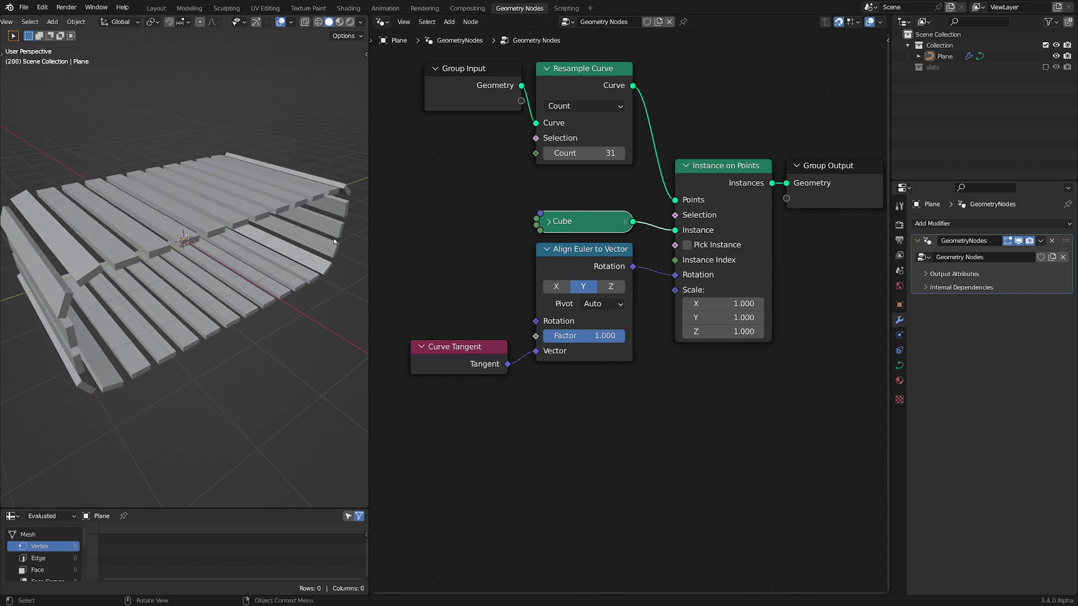
Try a trackball rotation of the curve in Edit Mode to test the slat alignment, and cancel it.
key(Tab)
key(r)
key(r)
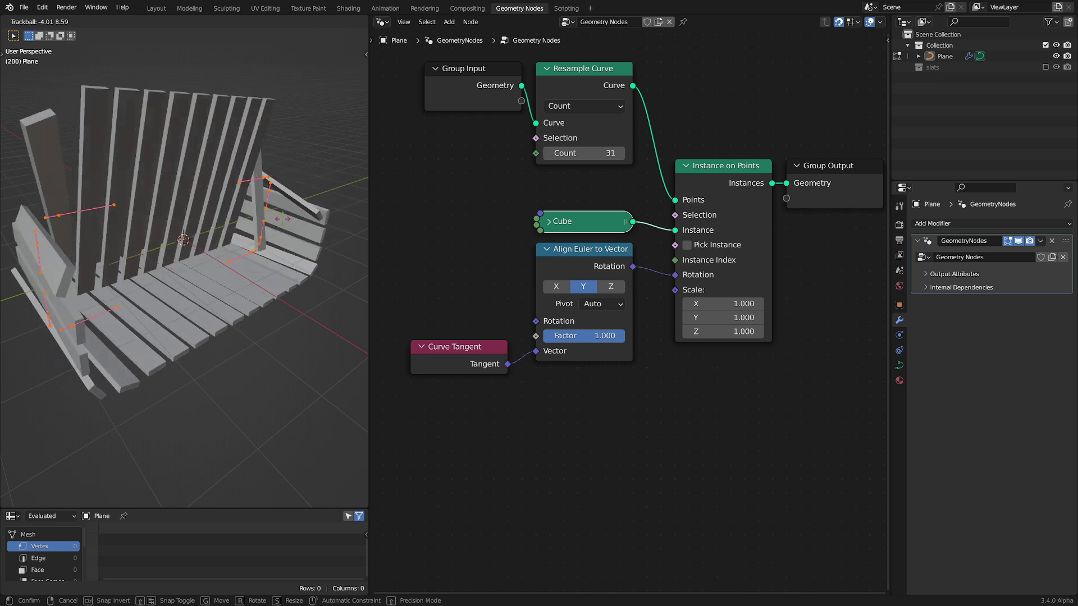
right_click(284, 219)
Set the Align Euler to Vector pivot to X, test another trackball rotation of the curve, and leave Edit Mode.
click(603, 304)
click(606, 339)
key(r)
key(r)
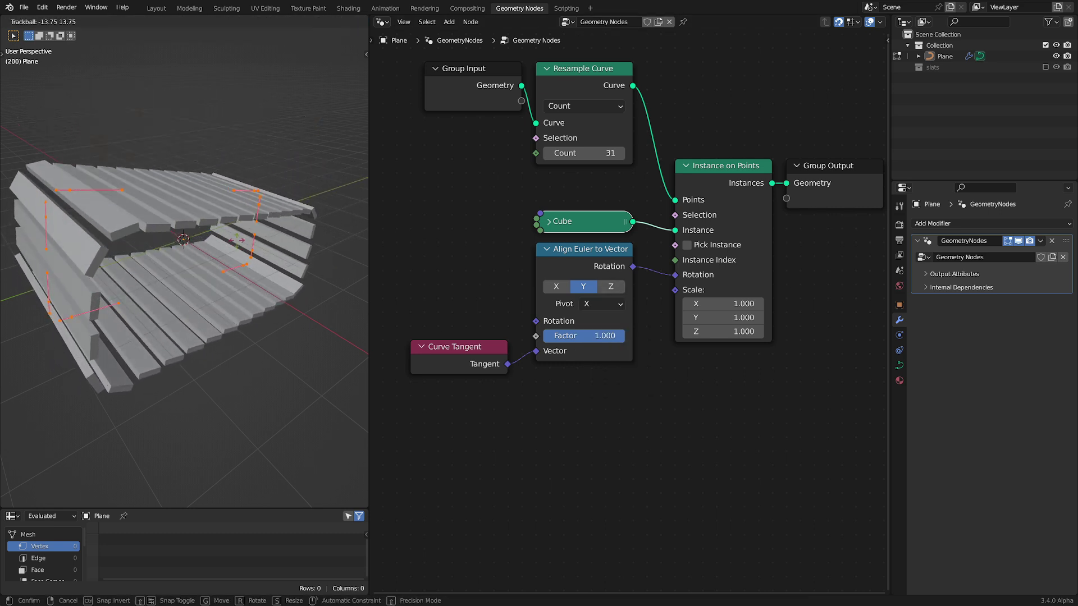
right_click(251, 278)
key(Tab)
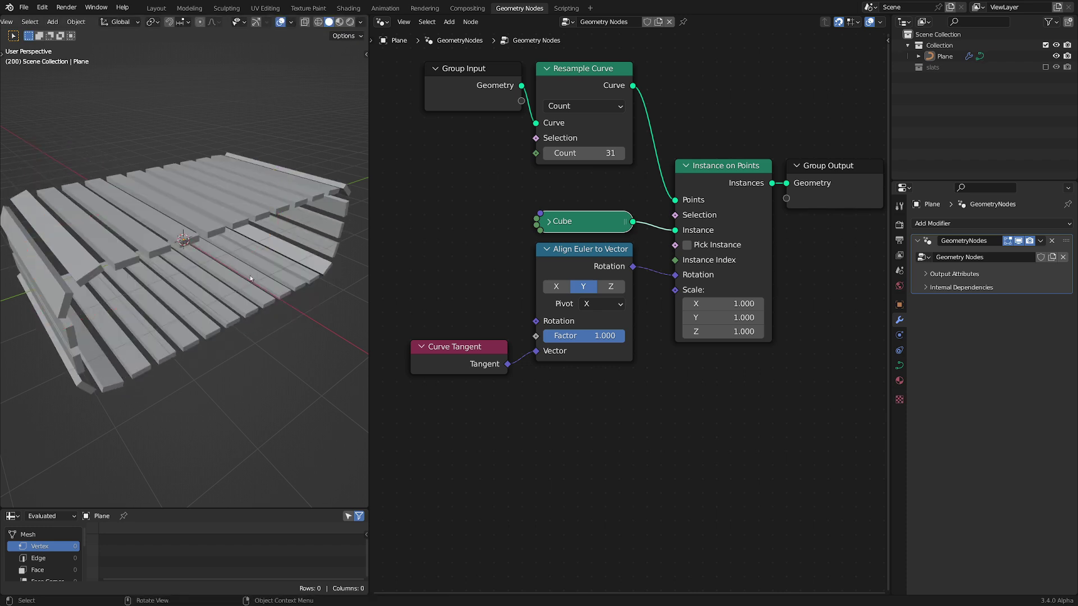
Maximize the 3D viewport and annotate the first upper slats 0 to 4 with an arrow along their order.
scroll(592, 241, down, 2)
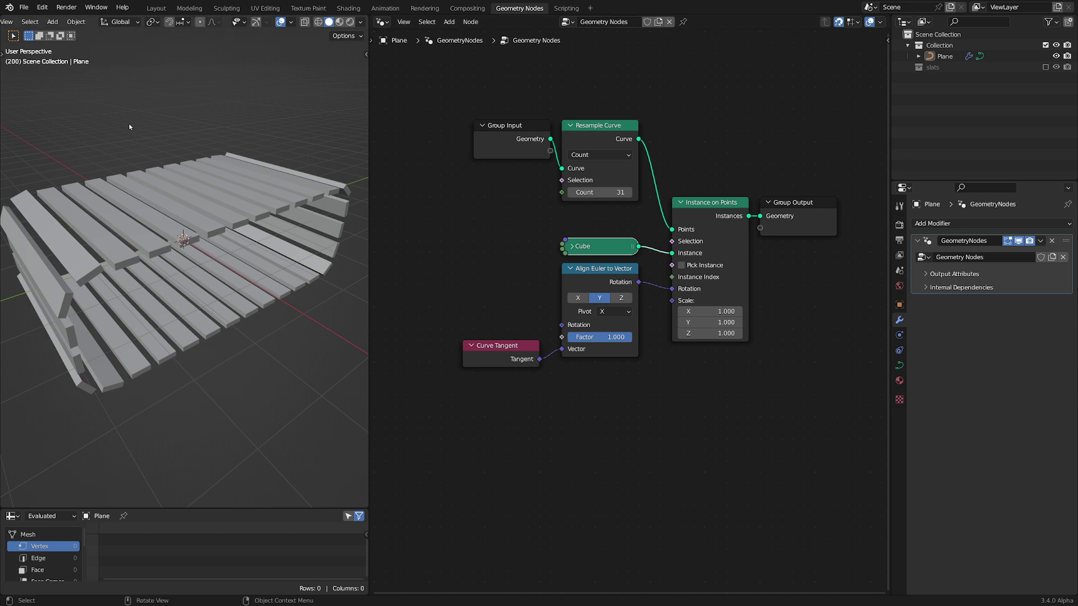
middle_drag(490, 188, 644, 295)
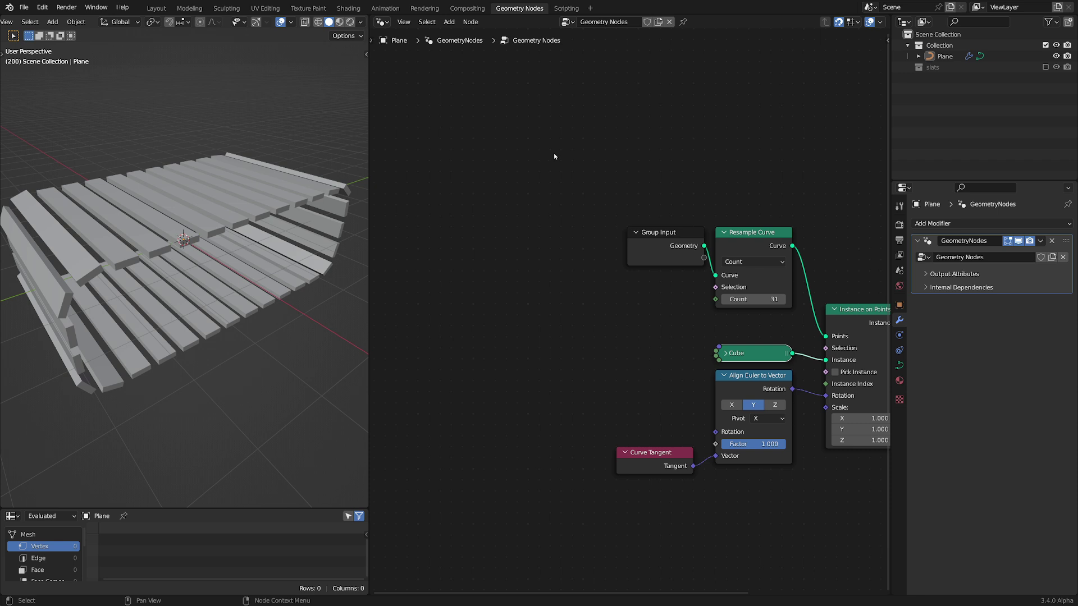
middle_drag(163, 129, 130, 147)
key(ctrl+space)
middle_drag(483, 188, 488, 241)
drag(252, 173, 243, 182)
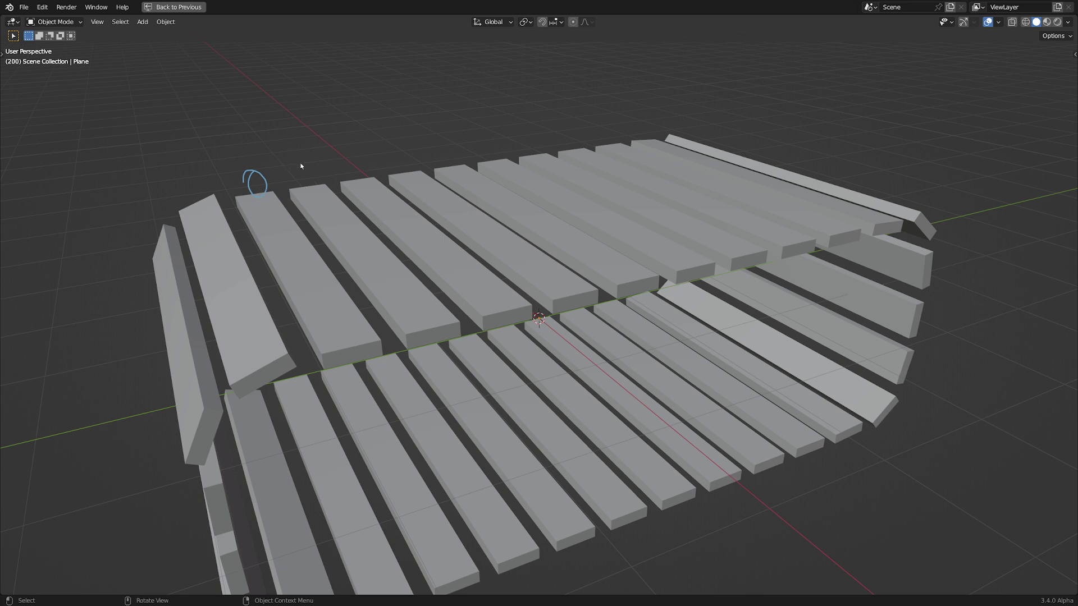
drag(311, 164, 312, 181)
mouse_move(391, 156)
mouse_down()
mouse_move(456, 156)
mouse_move(450, 167)
mouse_up()
mouse_move(243, 140)
mouse_down()
mouse_move(429, 109)
mouse_move(432, 132)
mouse_move(427, 112)
mouse_up()
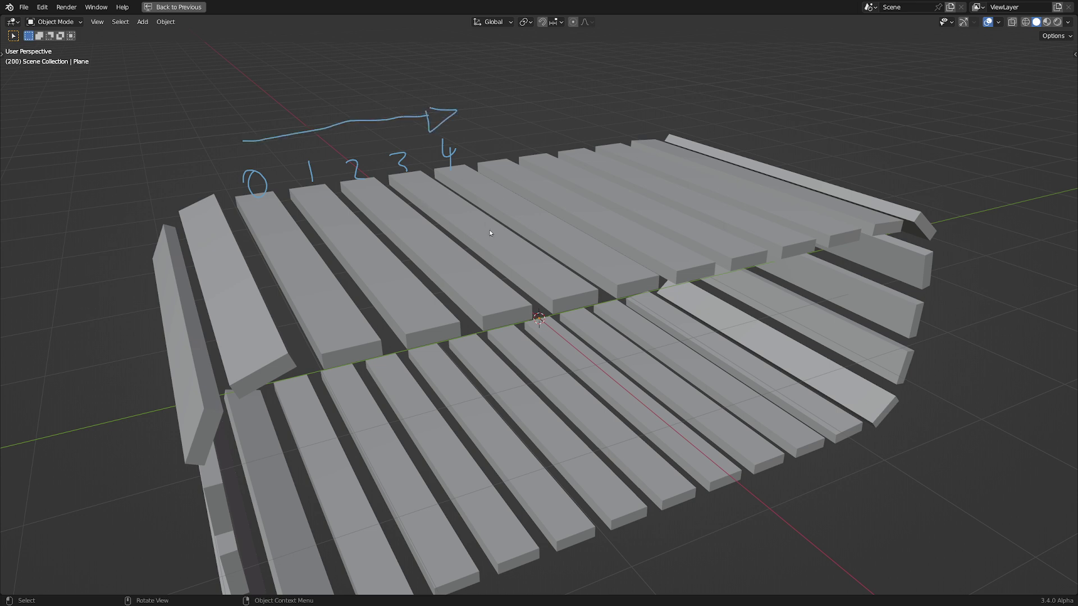
Erase the slat annotations and restore the multi-editor layout.
mouse_move(496, 120)
right_down()
mouse_move(207, 149)
mouse_move(212, 190)
mouse_move(452, 167)
right_up()
middle_drag(380, 203, 389, 211)
key(ctrl+space)
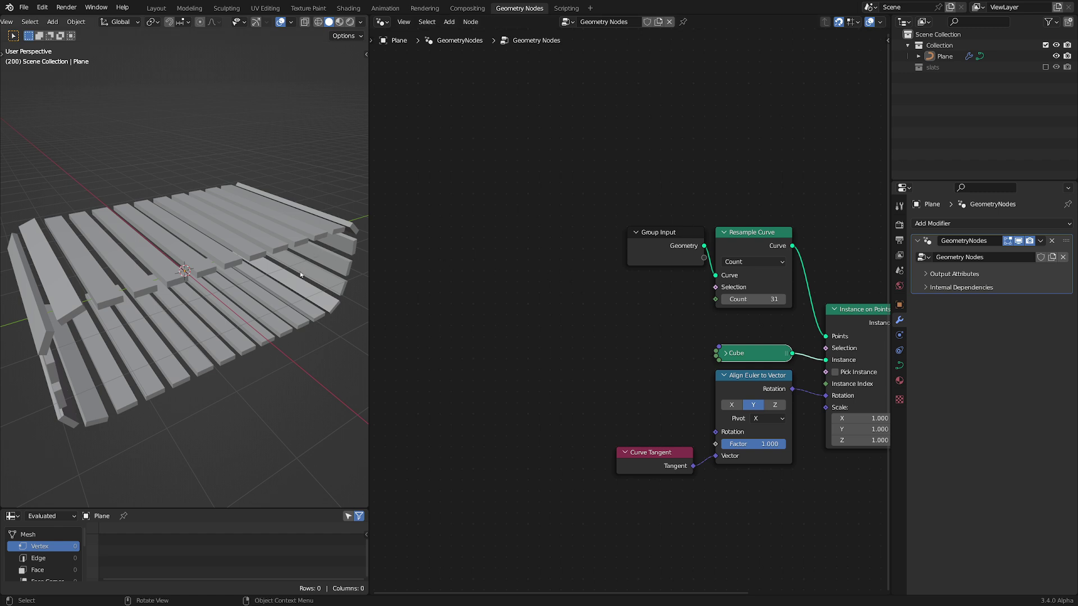
Move the Cube, Align Euler to Vector and Curve Tangent nodes down to open space beneath Resample Curve.
middle_drag(300, 275, 309, 255)
middle_drag(720, 271, 646, 239)
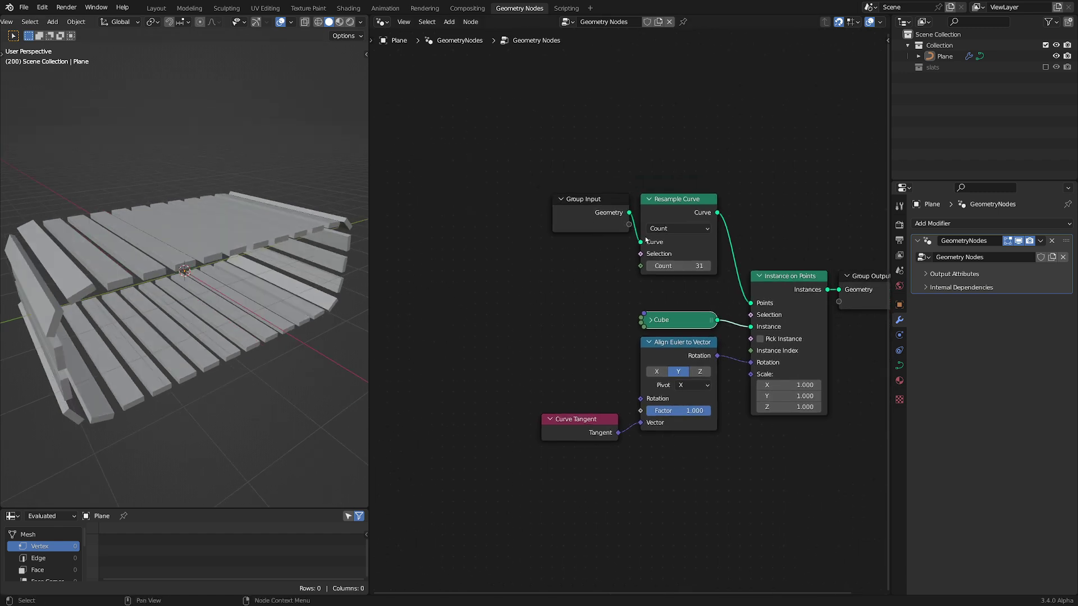
scroll(638, 249, up, 2)
middle_drag(629, 191, 625, 174)
drag(551, 243, 674, 415)
key(g)
click(687, 498)
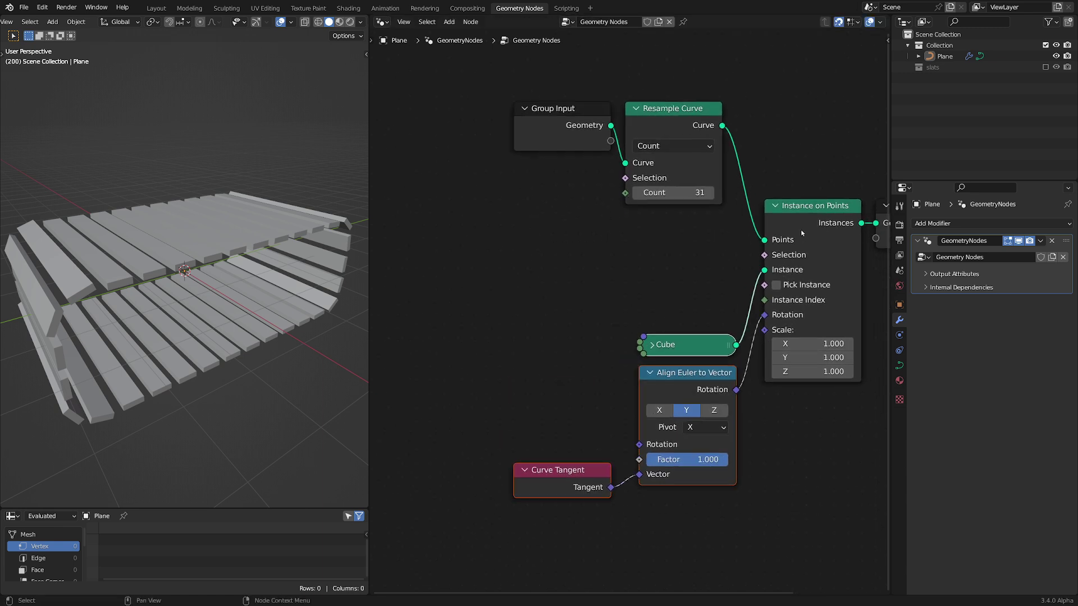
key(g)
click(722, 267)
Add an Index node below Group Input and move it outward to leave room for further nodes.
middle_drag(600, 268, 611, 255)
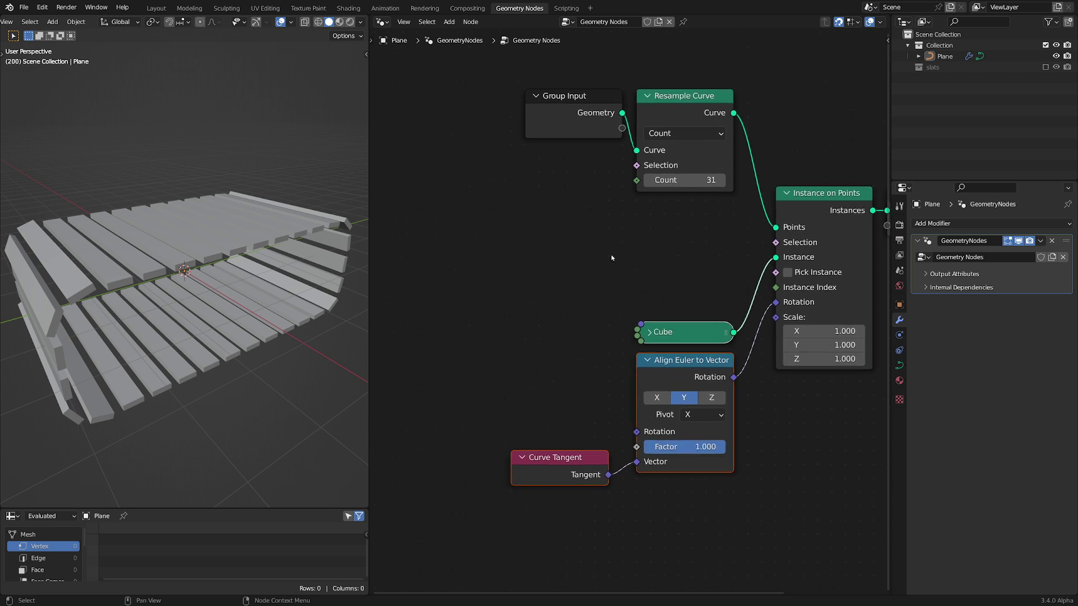
key(shift+a)
mouse_move(582, 216)
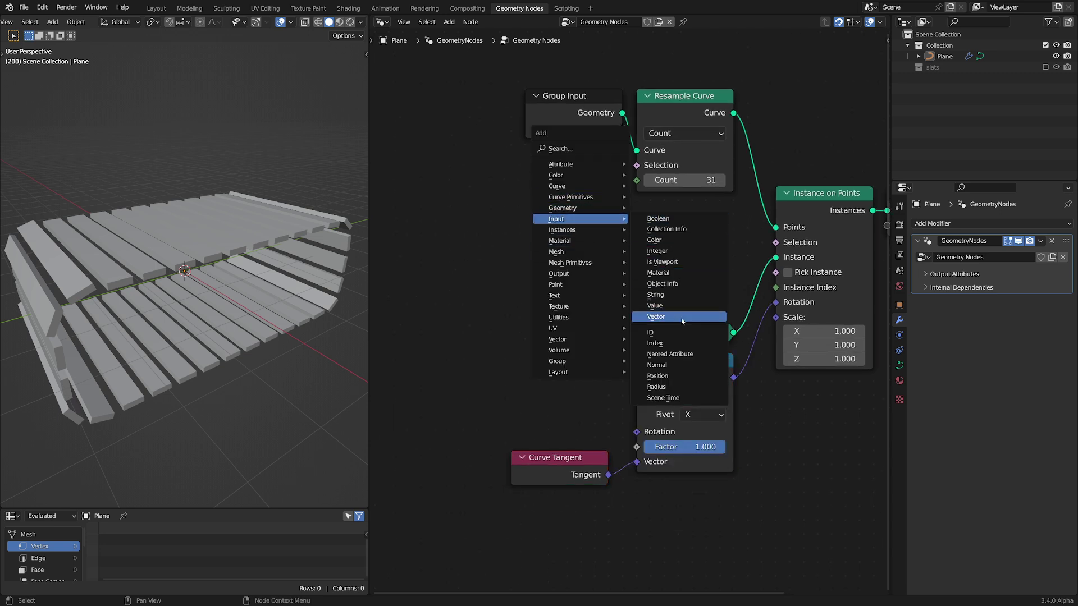
click(655, 343)
click(635, 289)
scroll(631, 286, up, 2)
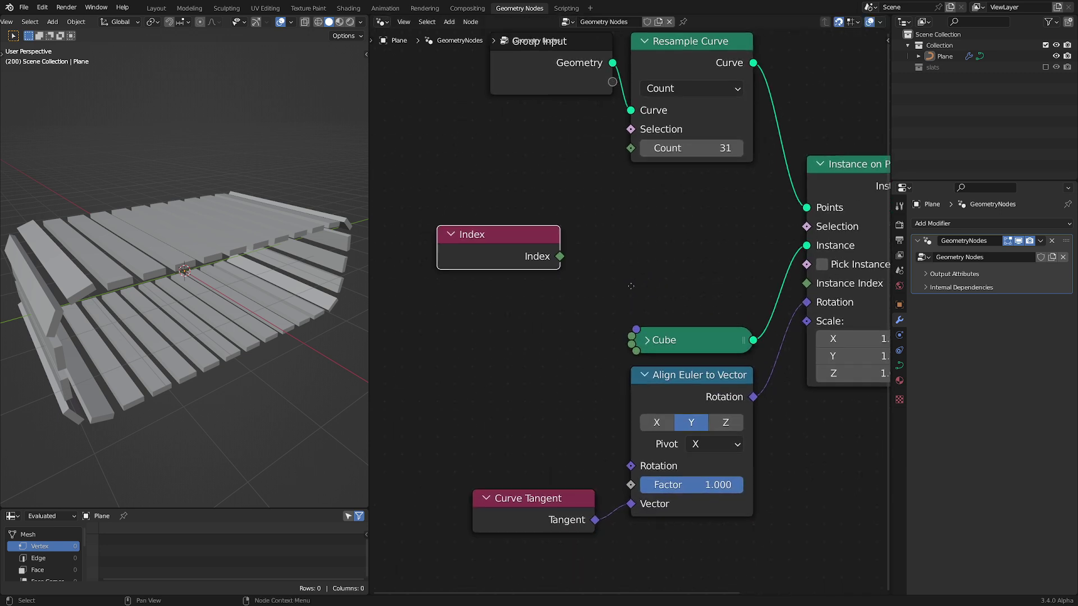
middle_drag(631, 286, 618, 291)
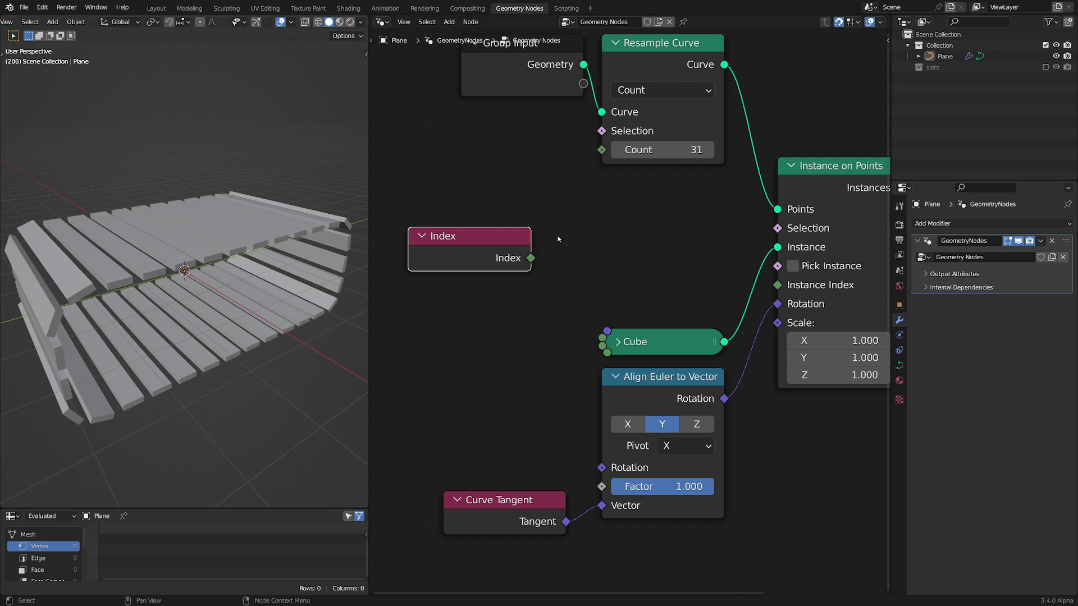
middle_drag(573, 261, 605, 242)
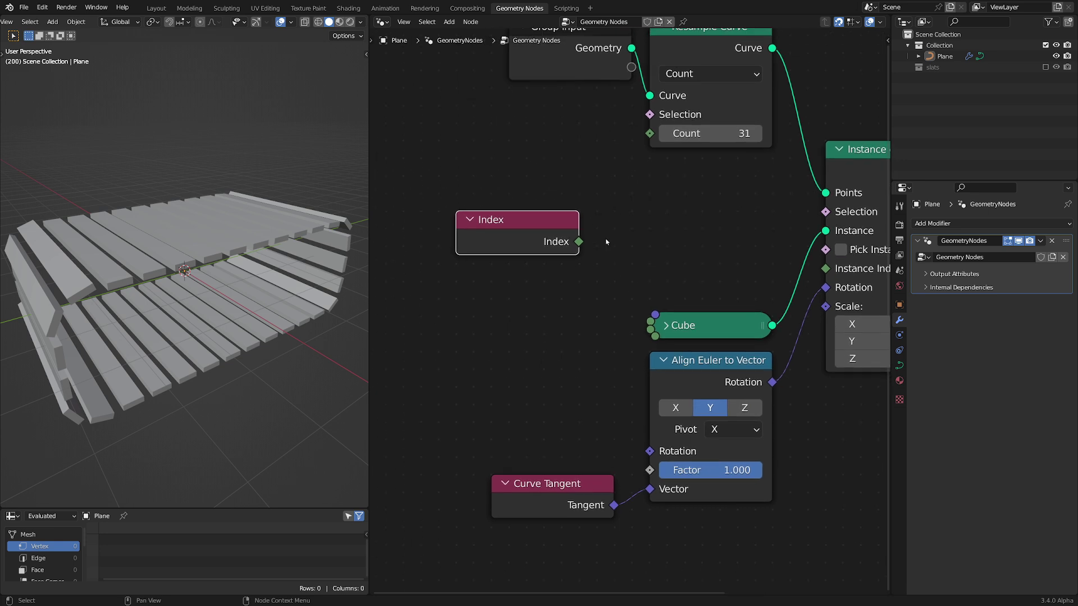
drag(546, 241, 440, 222)
middle_drag(550, 215, 561, 213)
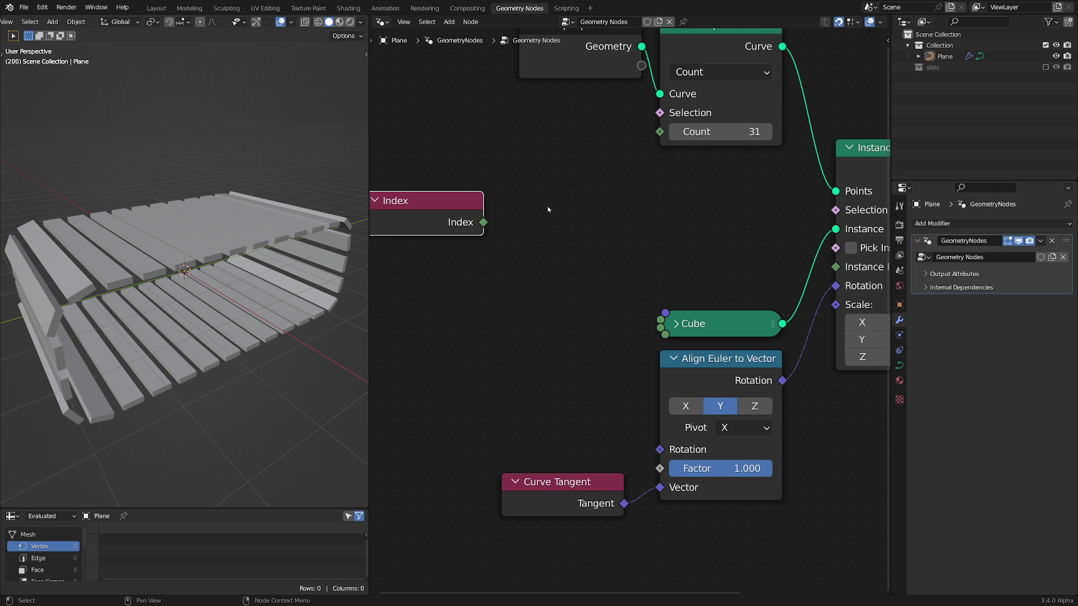
middle_drag(533, 240, 538, 238)
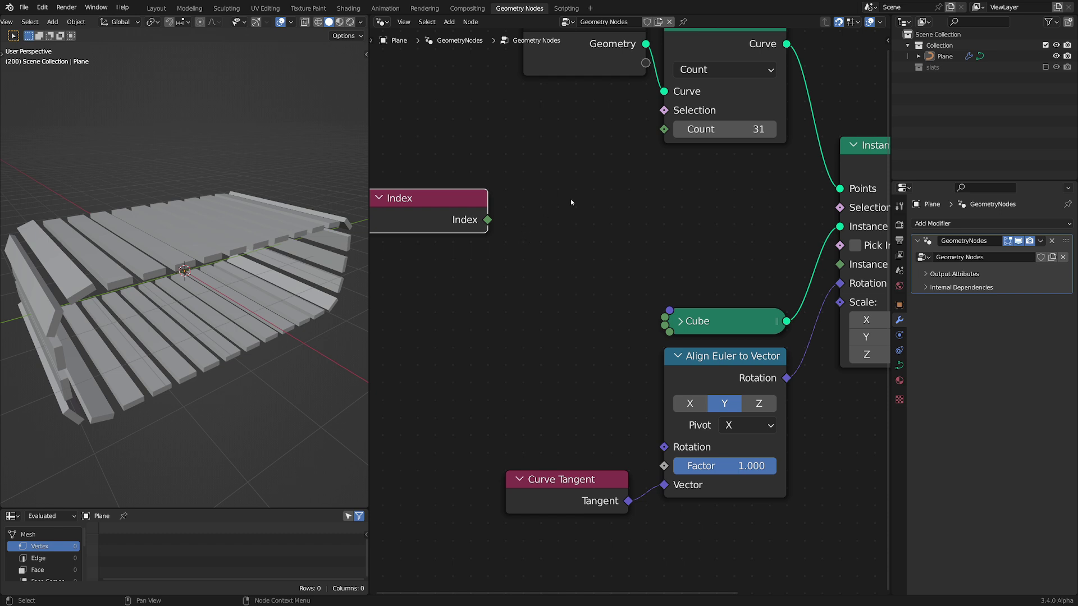
key(shift+a)
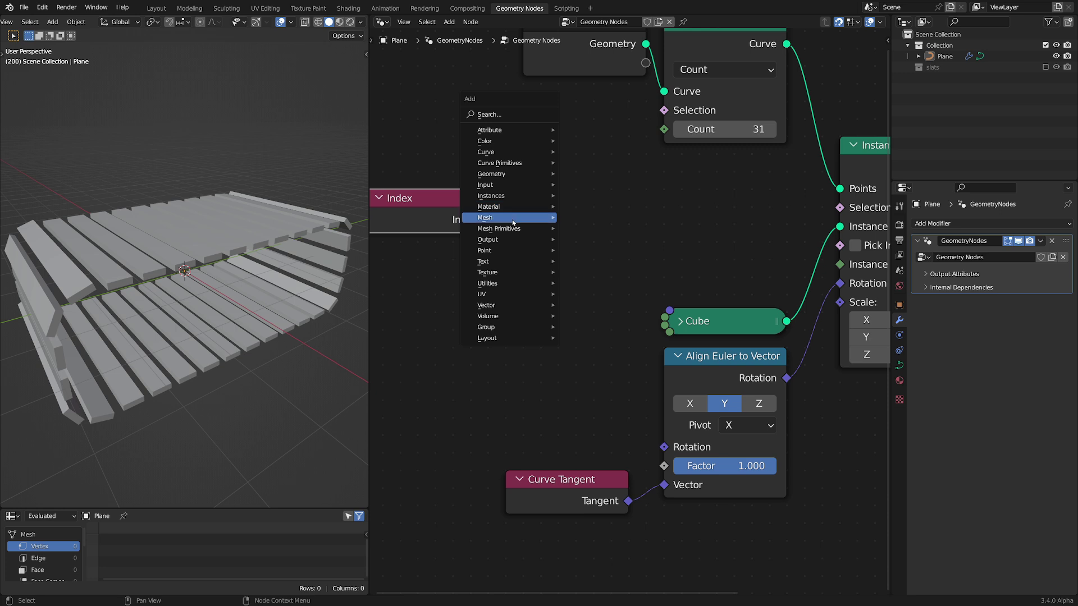
mouse_move(514, 283)
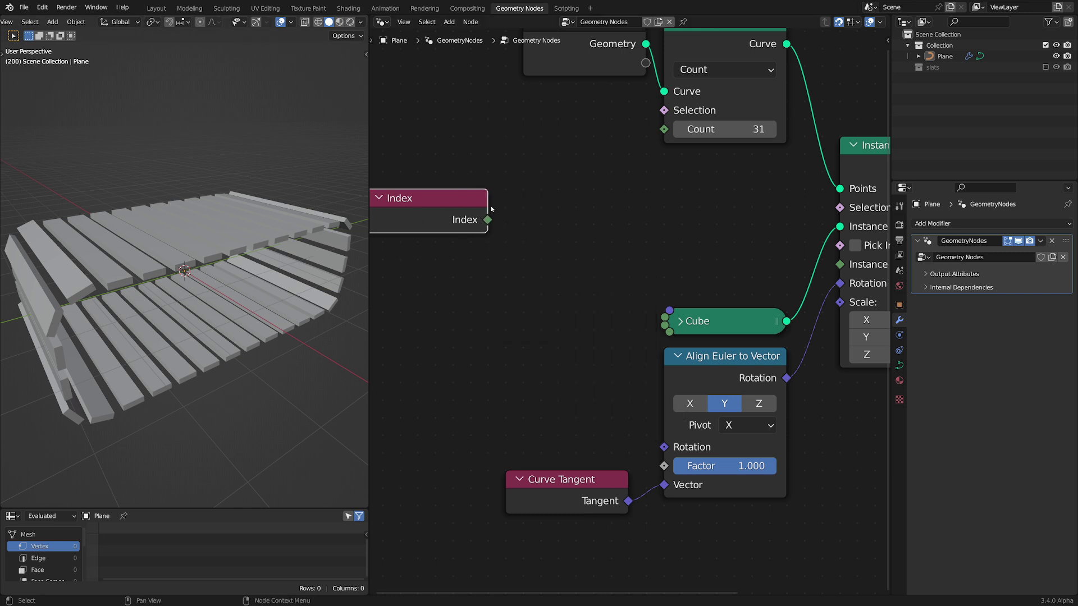
middle_drag(492, 209, 506, 269)
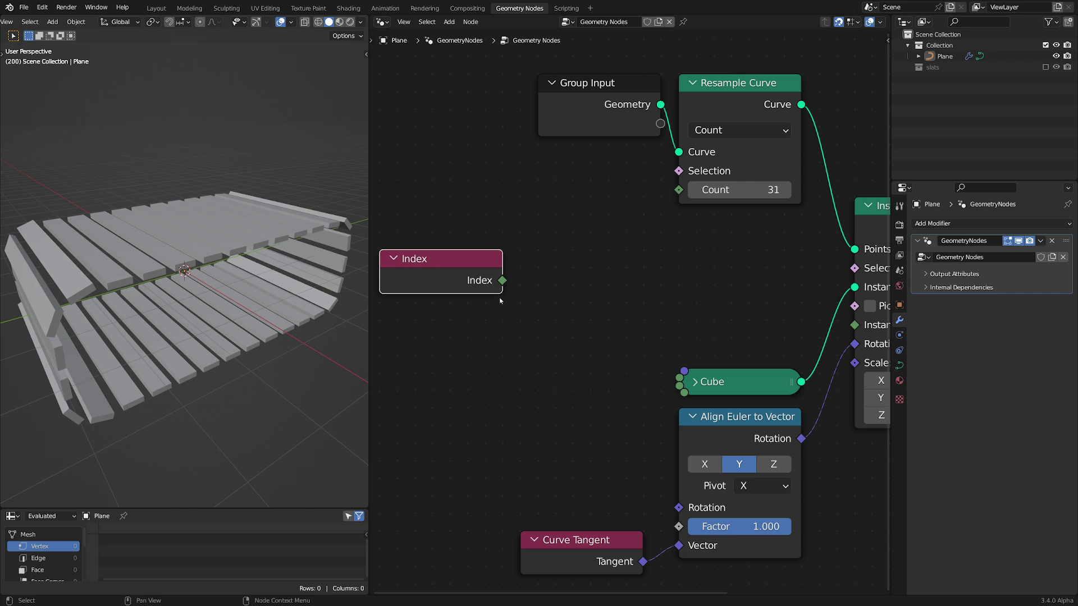
Add a Math node beside Index and connect the Index output to its first Value input.
key(shift+a)
mouse_move(560, 361)
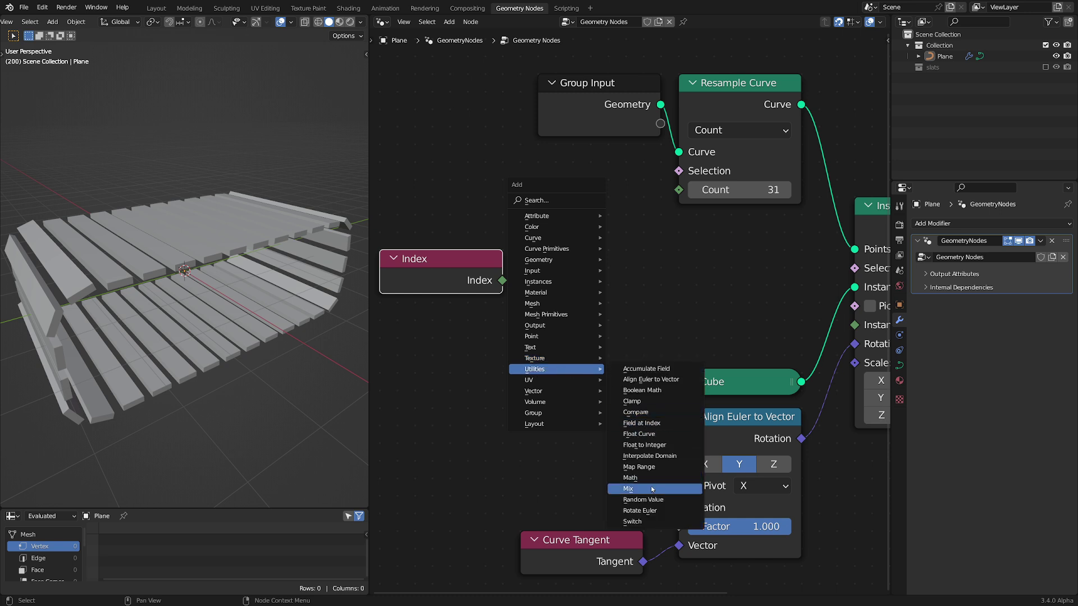
click(630, 478)
click(534, 234)
drag(503, 280, 537, 296)
Set the Math node's operation to Modulo with a second value of 10, and line it up with Index.
click(584, 254)
click(789, 406)
click(598, 312)
text(10)
key(Return)
drag(578, 206, 563, 260)
middle_drag(854, 268, 761, 249)
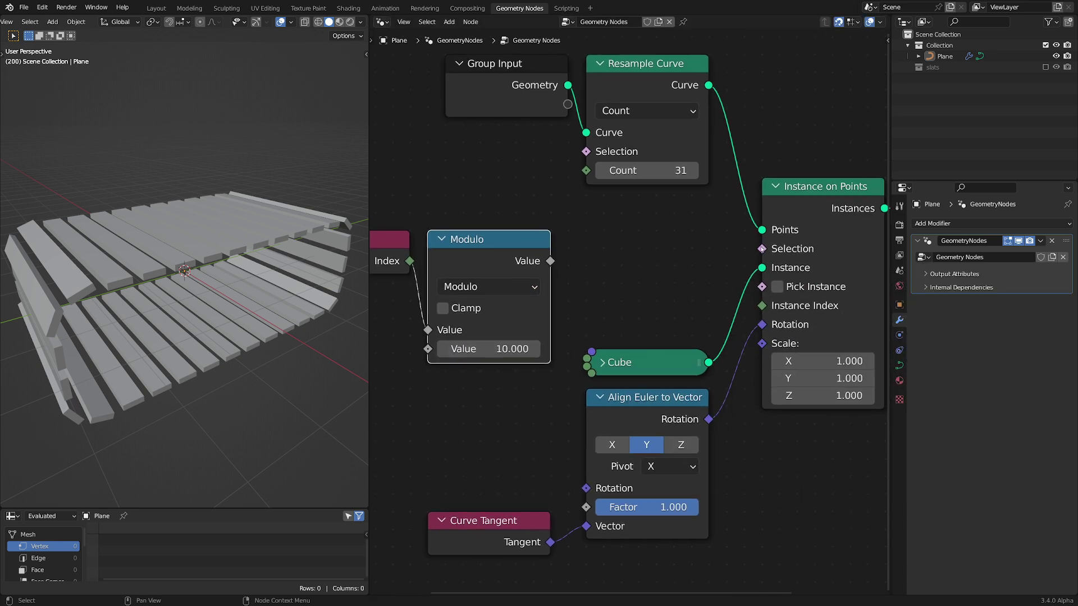
middle_drag(478, 258, 511, 258)
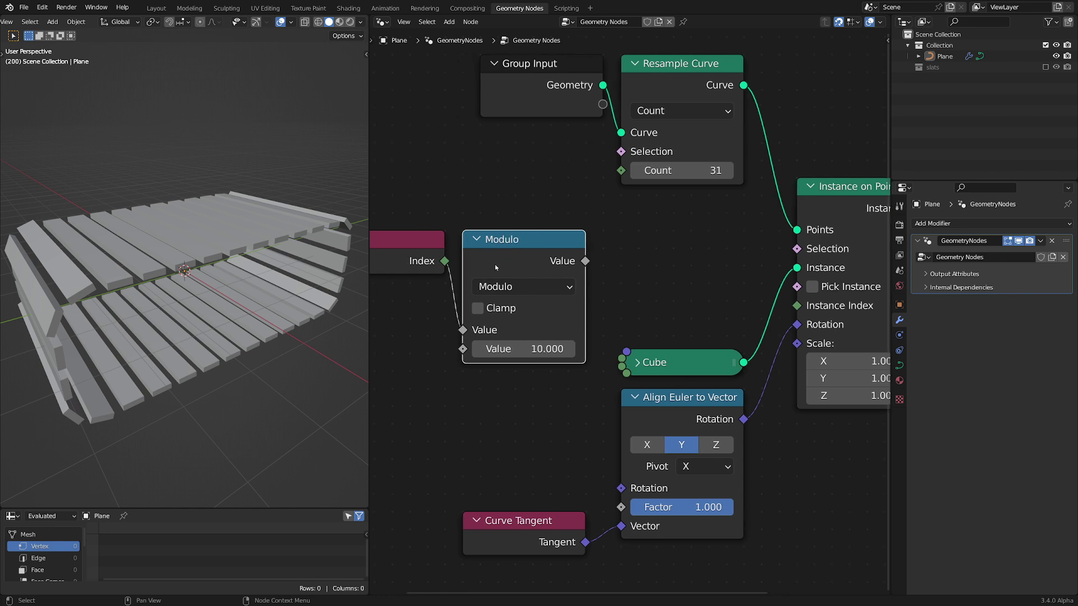
Add an Equal compare node fed by the Modulo output and set its input type to Integer.
drag(516, 252, 501, 234)
click(494, 226)
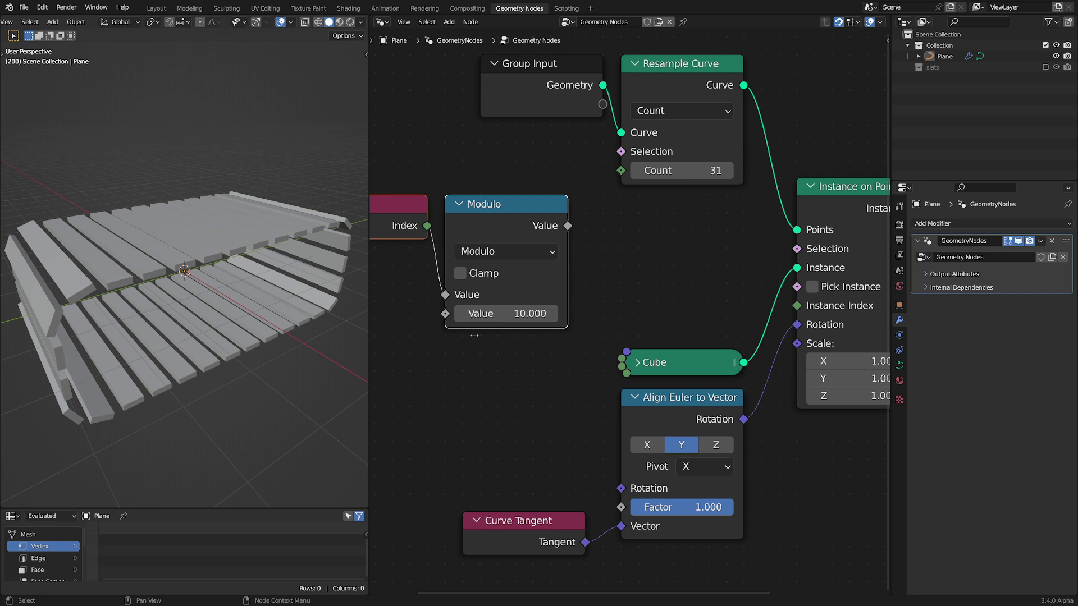
drag(568, 225, 656, 265)
text(equal)
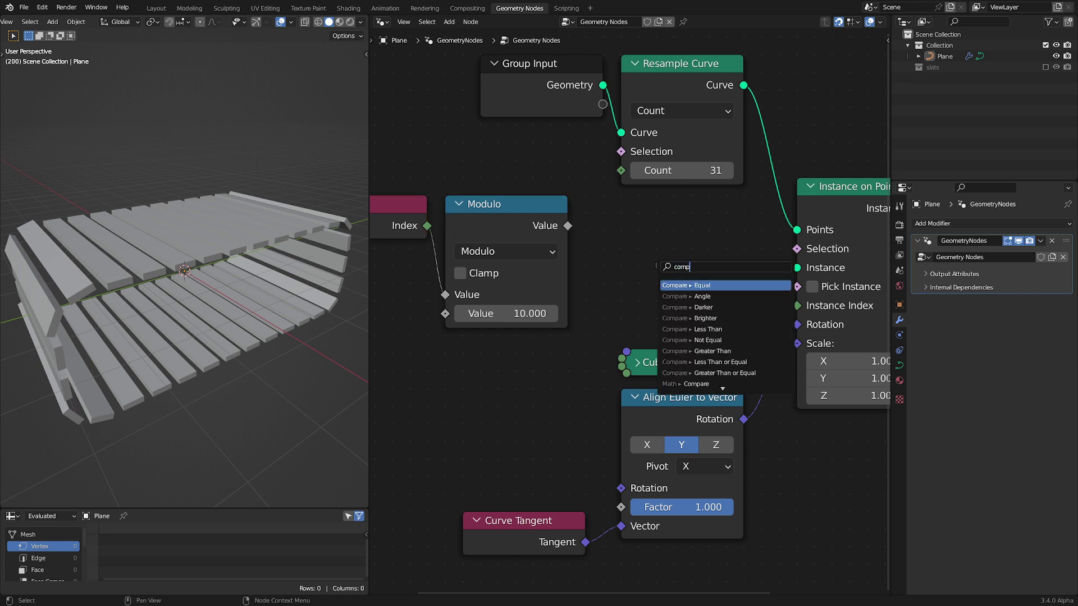
key(Return)
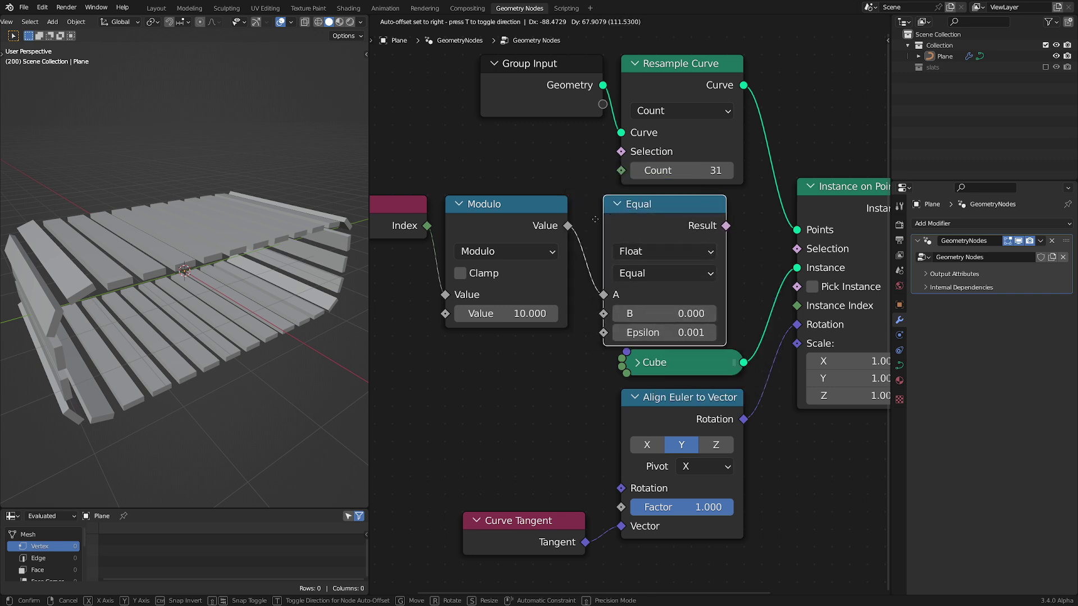
click(595, 219)
click(679, 250)
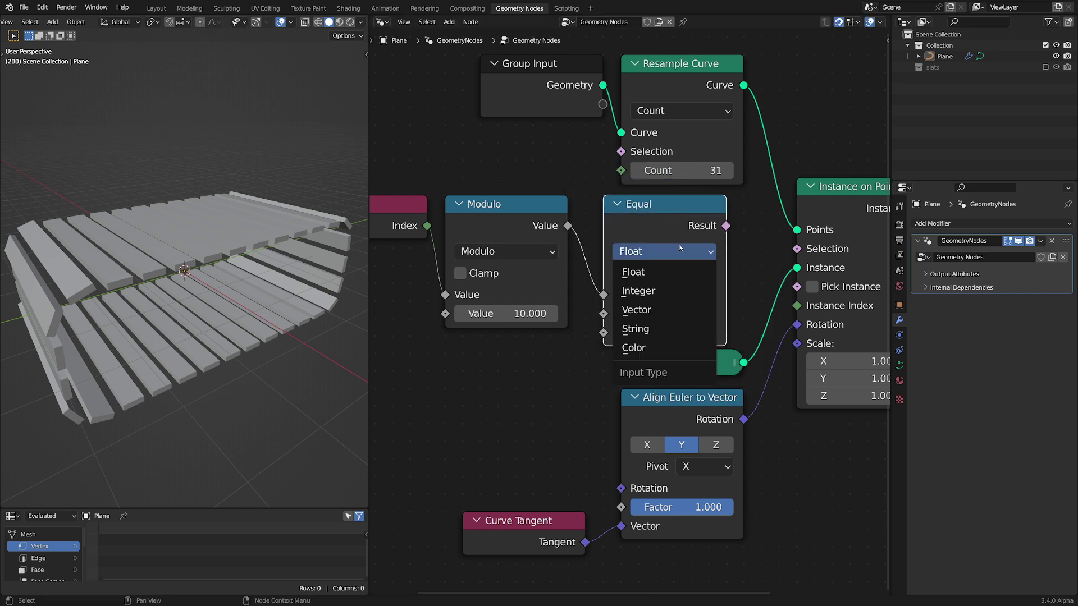
click(668, 289)
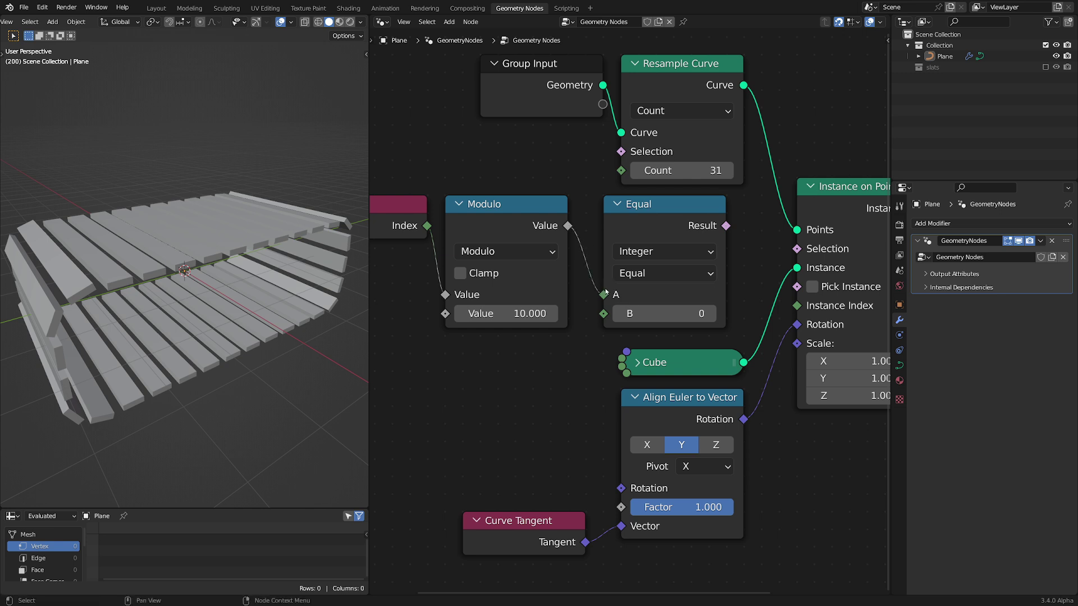
Connect the Equal node's Result to the Selection input of Instance on Points and inspect the remaining slats.
middle_drag(427, 234, 504, 240)
middle_drag(734, 274, 597, 264)
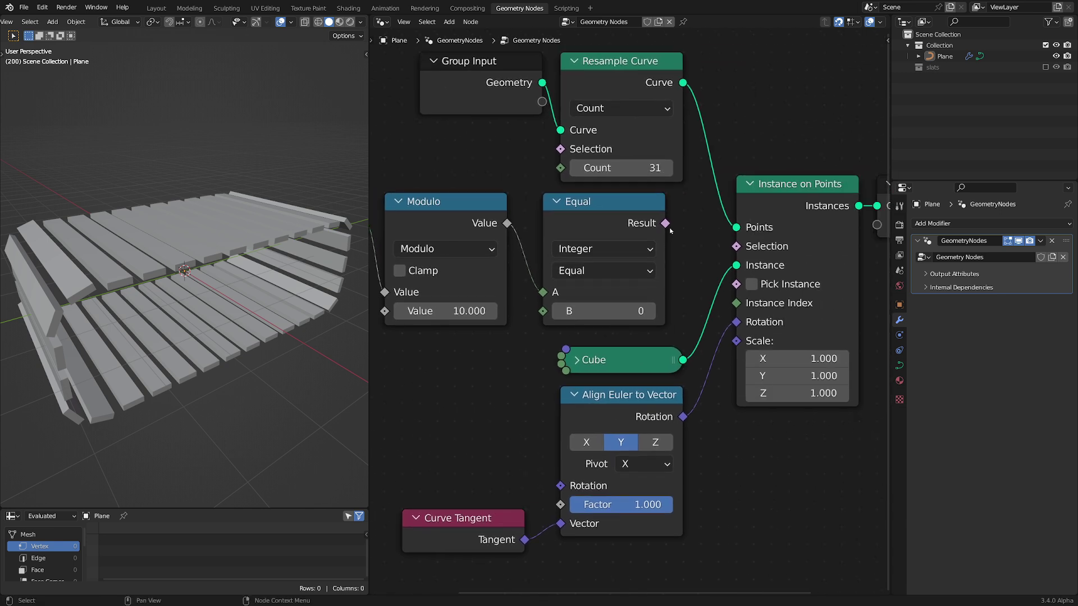
drag(735, 253, 736, 247)
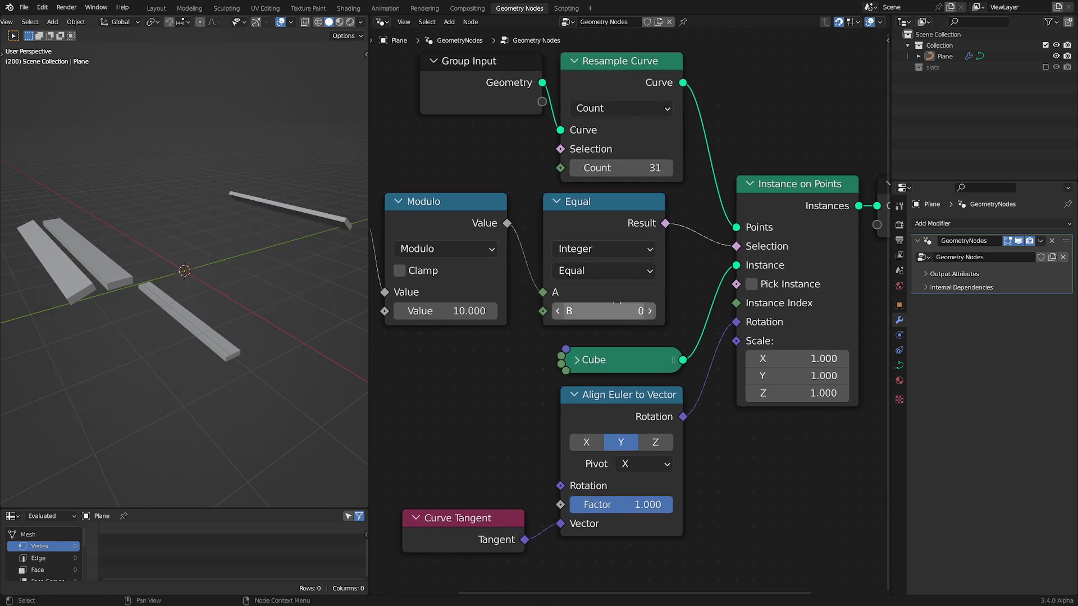
scroll(218, 279, down, 2)
middle_drag(173, 255, 124, 216)
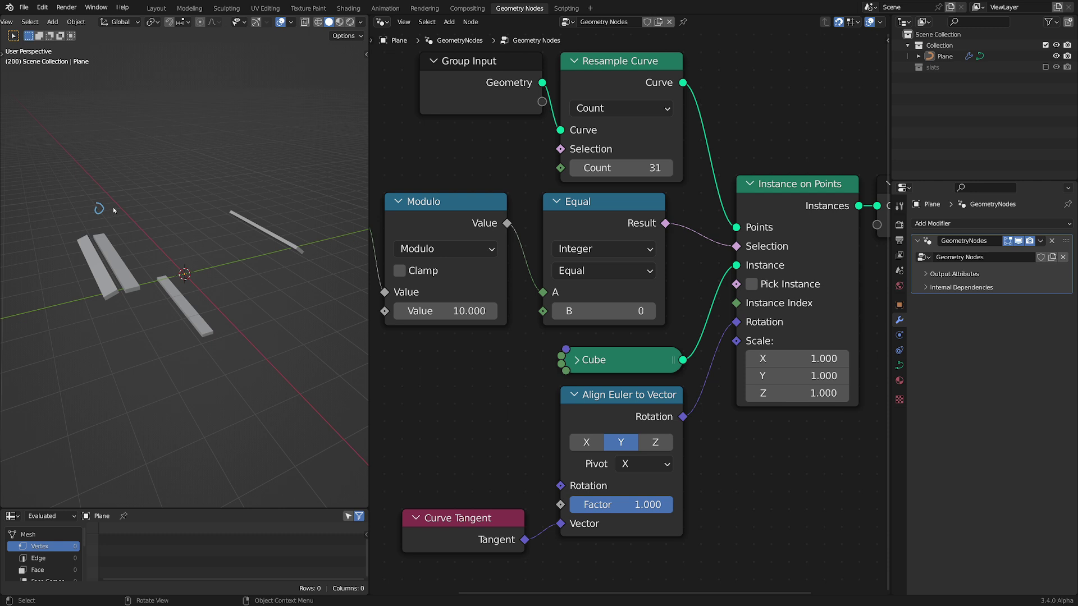
middle_drag(232, 205, 213, 210)
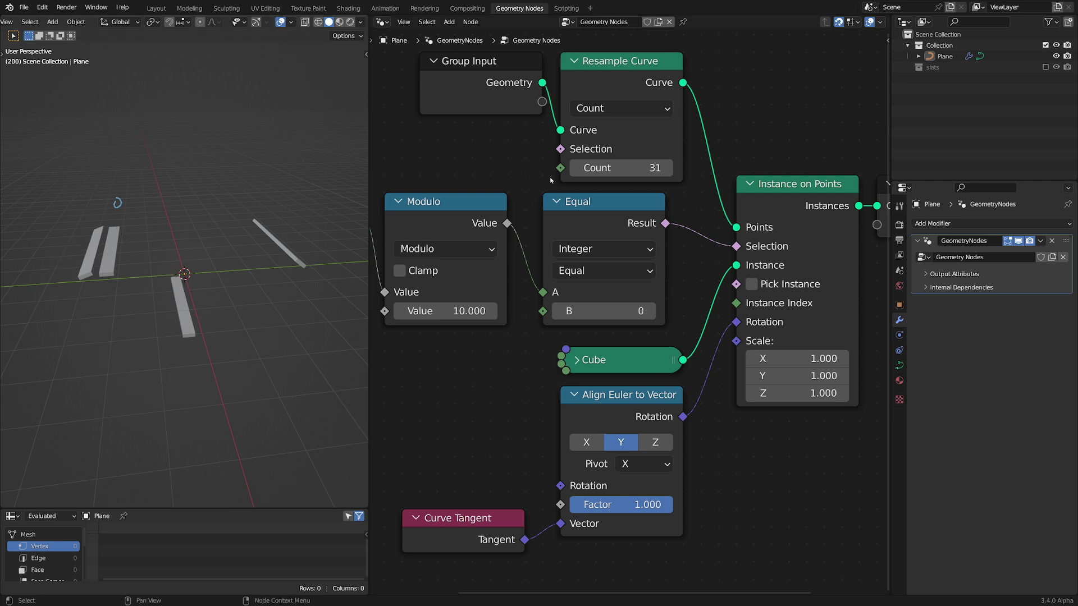
Set the Resample Curve count to 400 and erase the annotation circle above the slats.
middle_drag(550, 176, 582, 187)
click(635, 178)
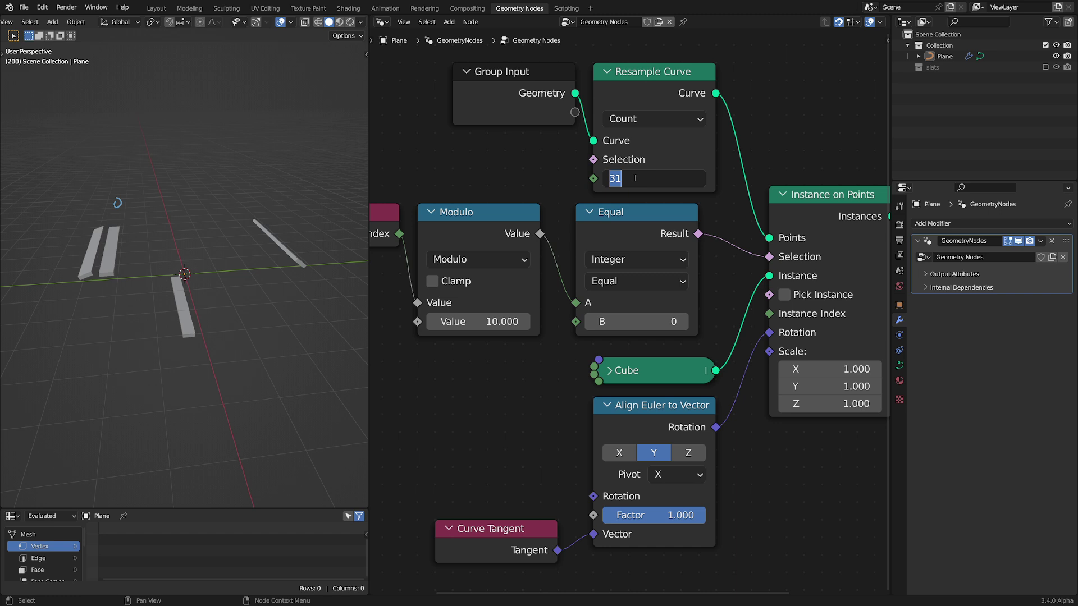
click(611, 196)
shift+drag(612, 183, 838, 178)
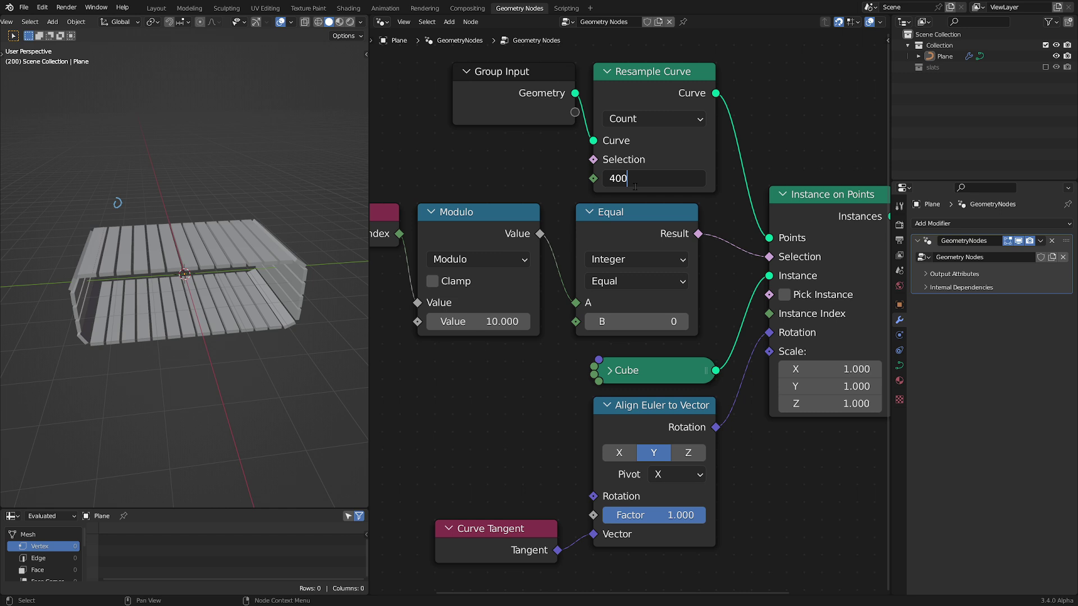
key(Return)
scroll(123, 301, up, 6)
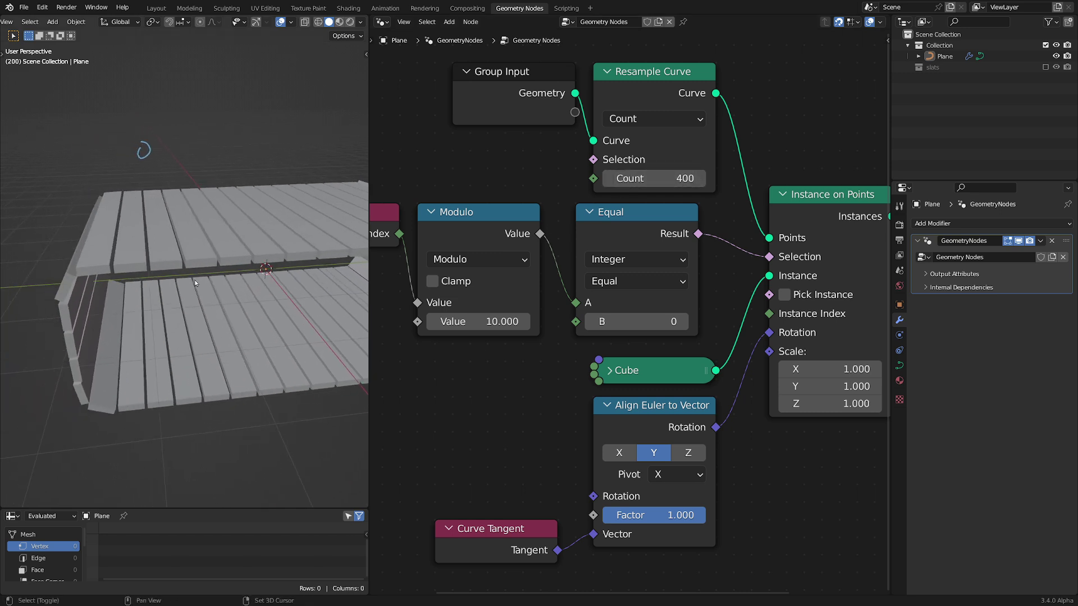
scroll(144, 275, up, 5)
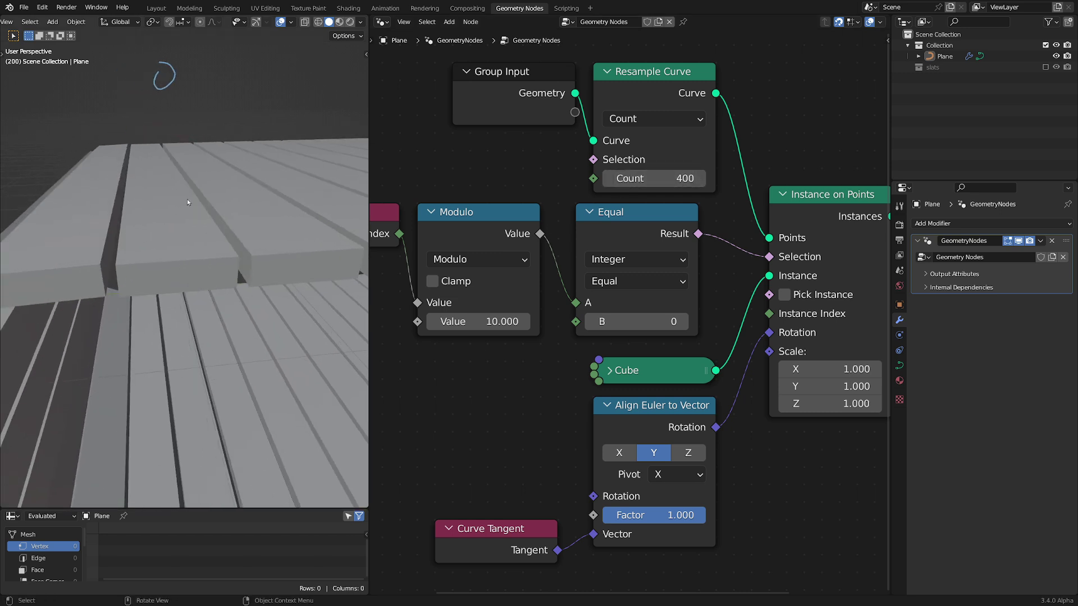
key(d)
mouse_move(187, 101)
right_down()
mouse_move(185, 63)
mouse_move(171, 101)
right_up()
Duplicate the Modulo node, insert the copy between Index and Modulo, and set its operation to Add.
scroll(649, 185, down, 2)
middle_drag(514, 227, 595, 208)
drag(595, 209, 610, 208)
middle_drag(453, 226, 639, 221)
drag(651, 219, 499, 218)
click(746, 212)
key(shift+d)
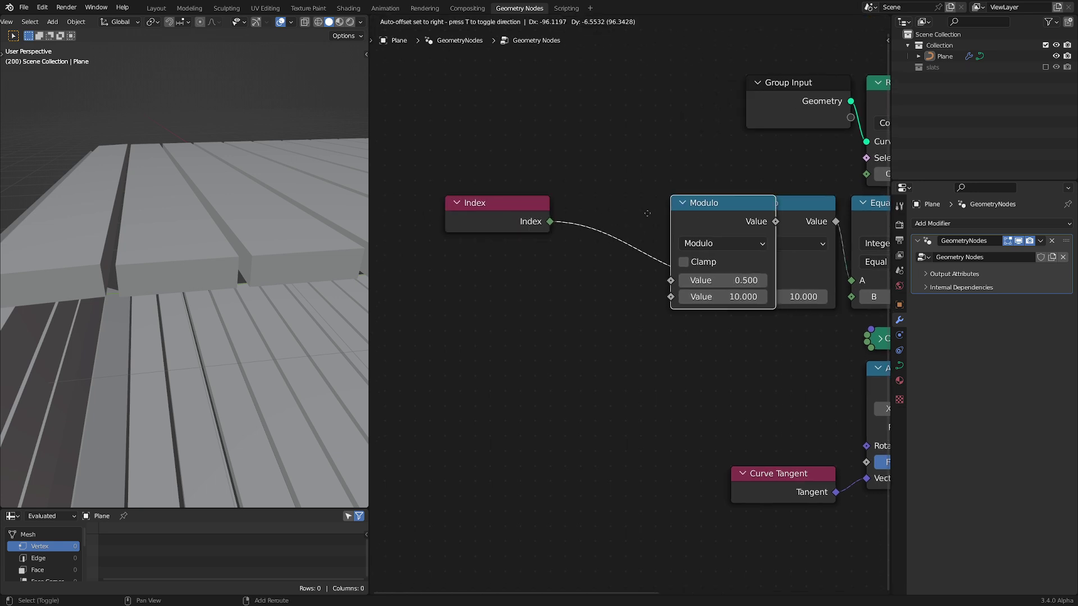
click(624, 216)
click(647, 245)
key(a)
Scrub the Add node's second value up to 236.1 to watch the slats travel along the curve.
drag(661, 297, 705, 296)
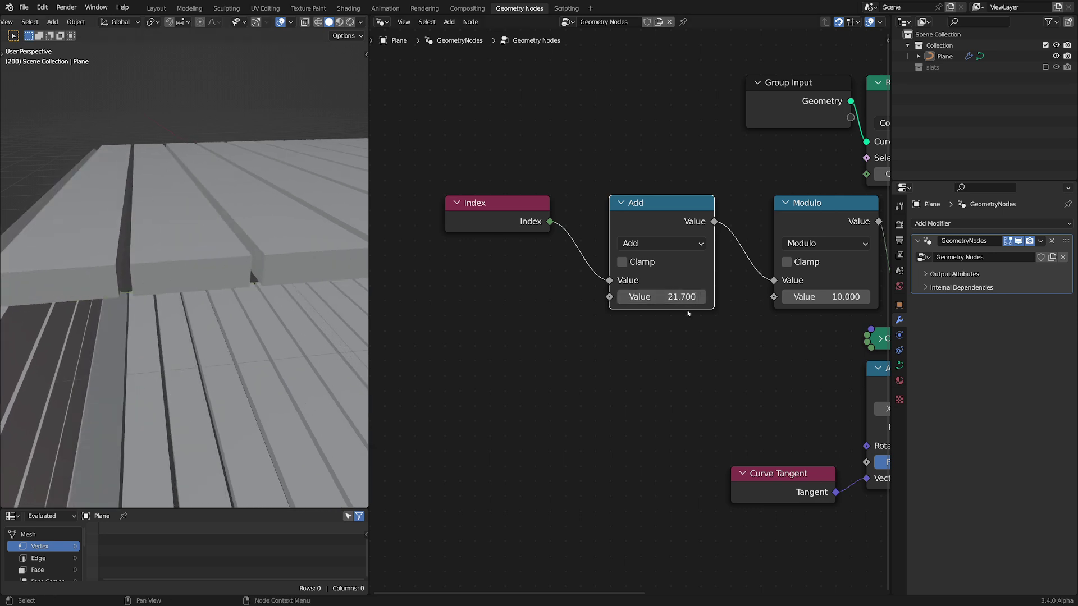
middle_drag(626, 333, 655, 273)
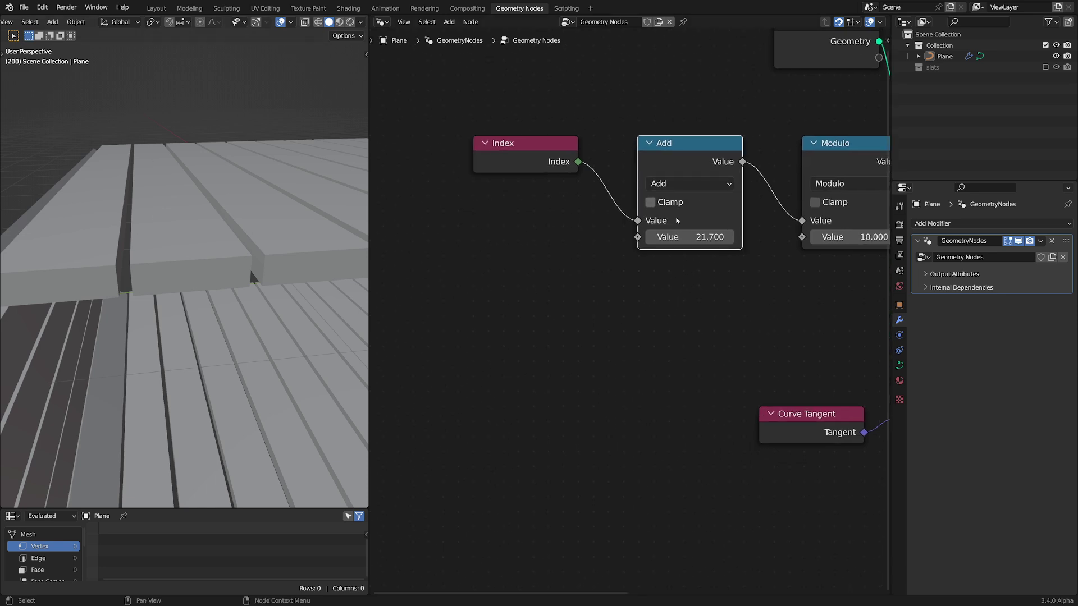
drag(679, 237, 1077, 237)
scroll(94, 213, down, 5)
middle_drag(93, 213, 165, 155)
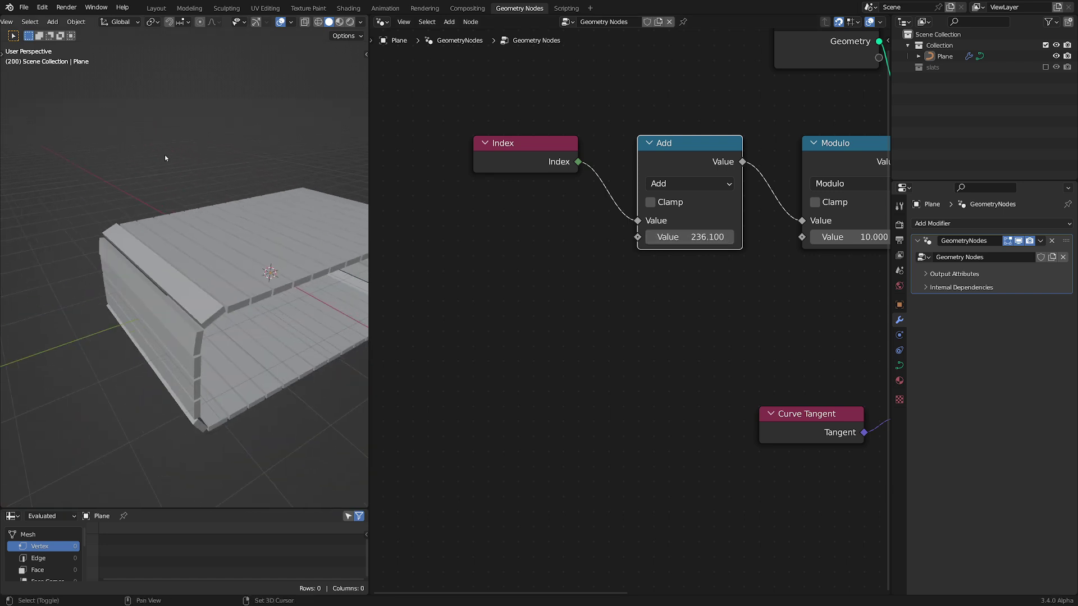
shift+middle_drag(280, 236, 197, 222)
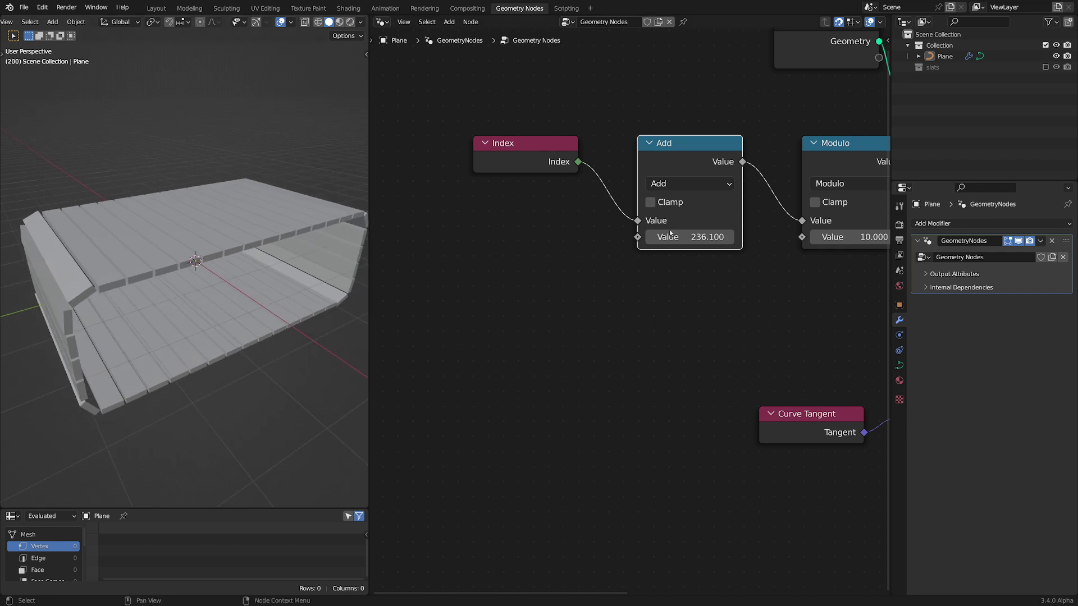
Add a Scene Time node below Index with its Frame output connected to the Add node's second value.
drag(639, 237, 570, 281)
text(frame)
key(Return)
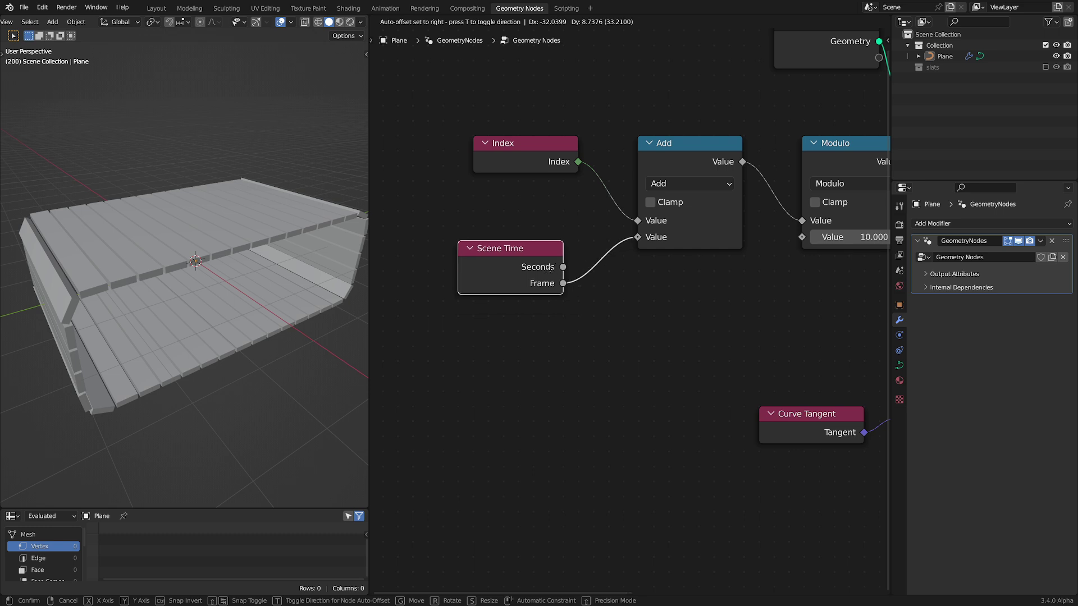
click(556, 260)
key(t)
Play the animation to check the slats moving around the curve, and stop it.
key(space)
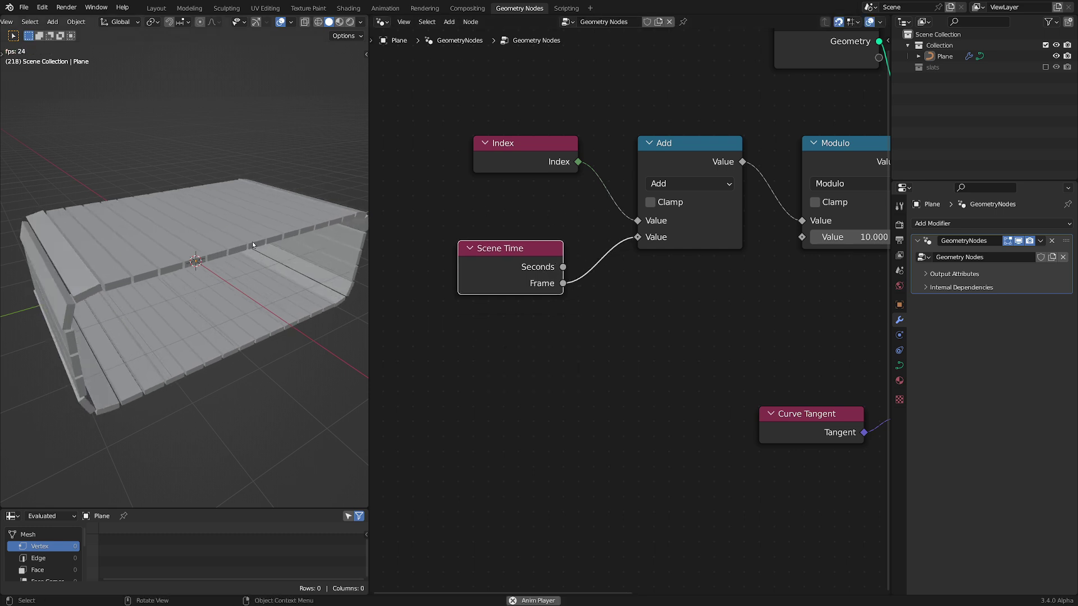
key(t)
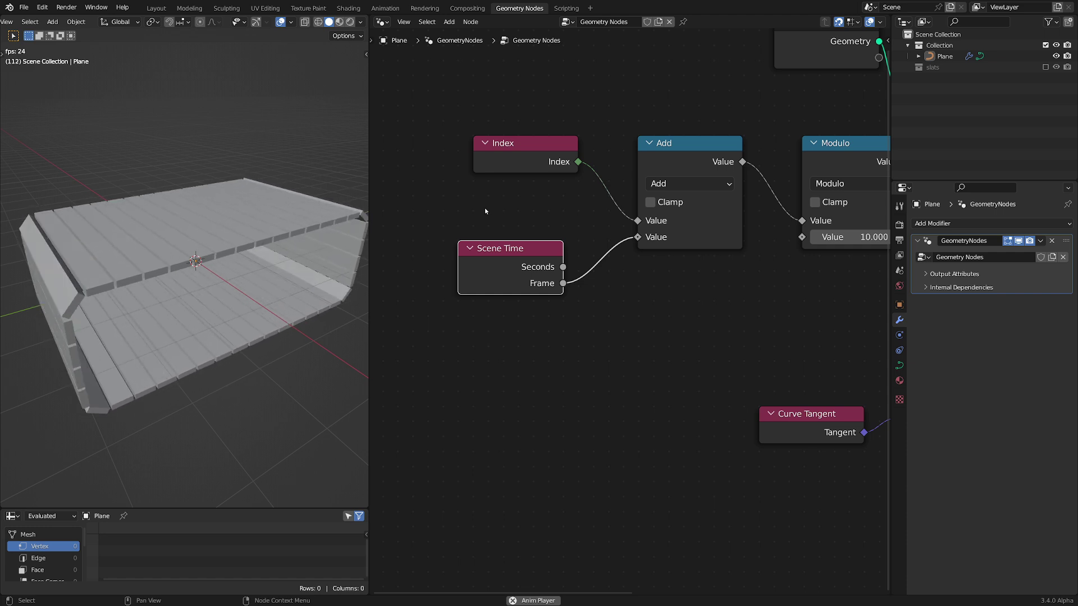
middle_drag(884, 206, 749, 183)
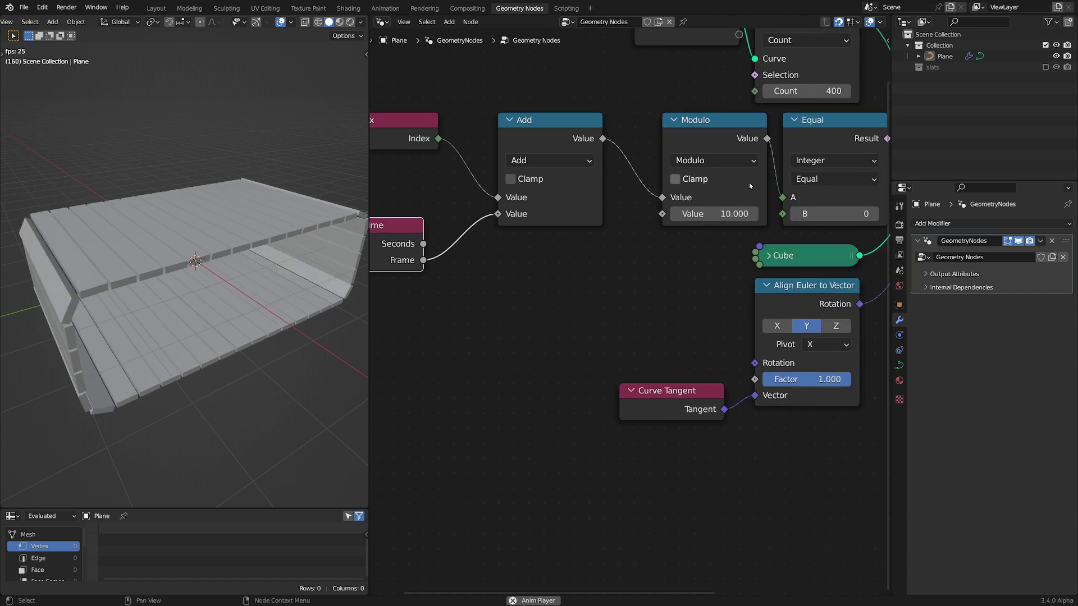
middle_drag(457, 181, 520, 193)
key(space)
Rearrange the node layout, moving Cube, Align Euler to Vector and Curve Tangent down and shifting Group Input with Resample Curve above Equal.
drag(441, 243, 470, 213)
drag(453, 139, 465, 168)
drag(401, 148, 492, 236)
middle_drag(692, 252, 454, 240)
scroll(584, 256, down, 2)
drag(446, 259, 634, 417)
drag(589, 243, 628, 320)
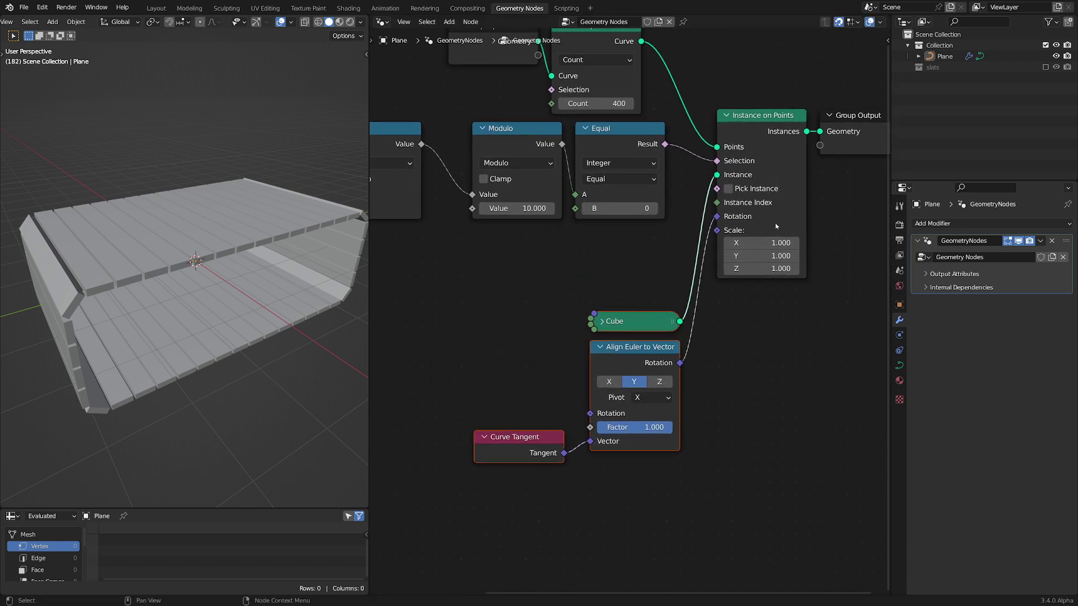
middle_drag(666, 219, 715, 263)
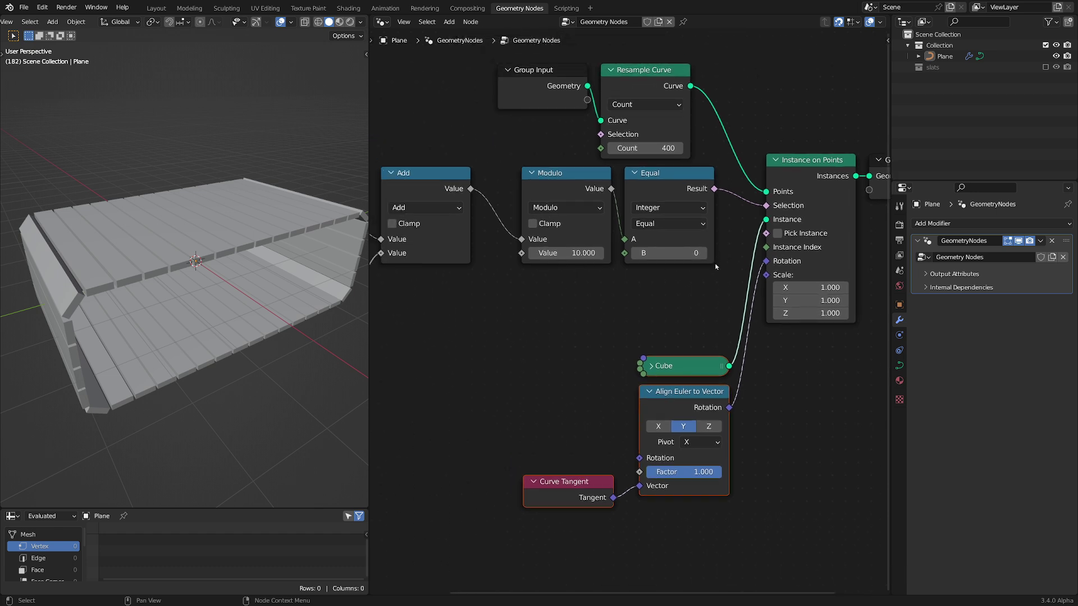
drag(528, 61, 683, 98)
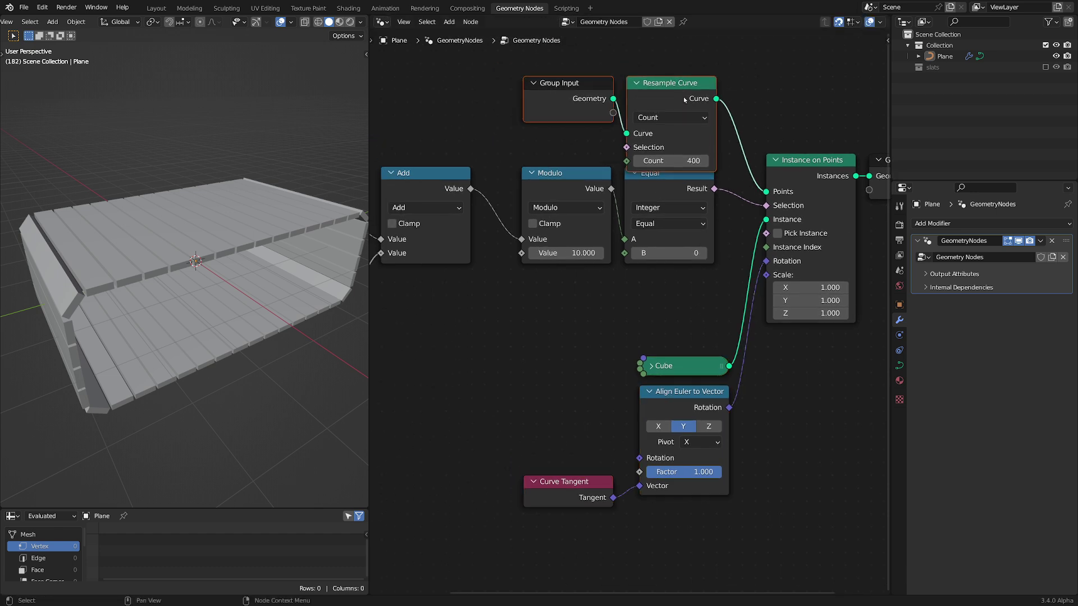
Include the slats collection in the view layer and look closely at its slat objects.
click(1045, 67)
click(954, 67)
scroll(228, 259, up, 4)
shift+middle_drag(228, 259, 155, 227)
scroll(180, 238, up, 2)
Raise the middle section of slat Cube.002 by about 0.09 m along Z in Edit Mode and return to Object Mode.
click(155, 225)
middle_drag(180, 169, 216, 192)
click(193, 199)
key(Tab)
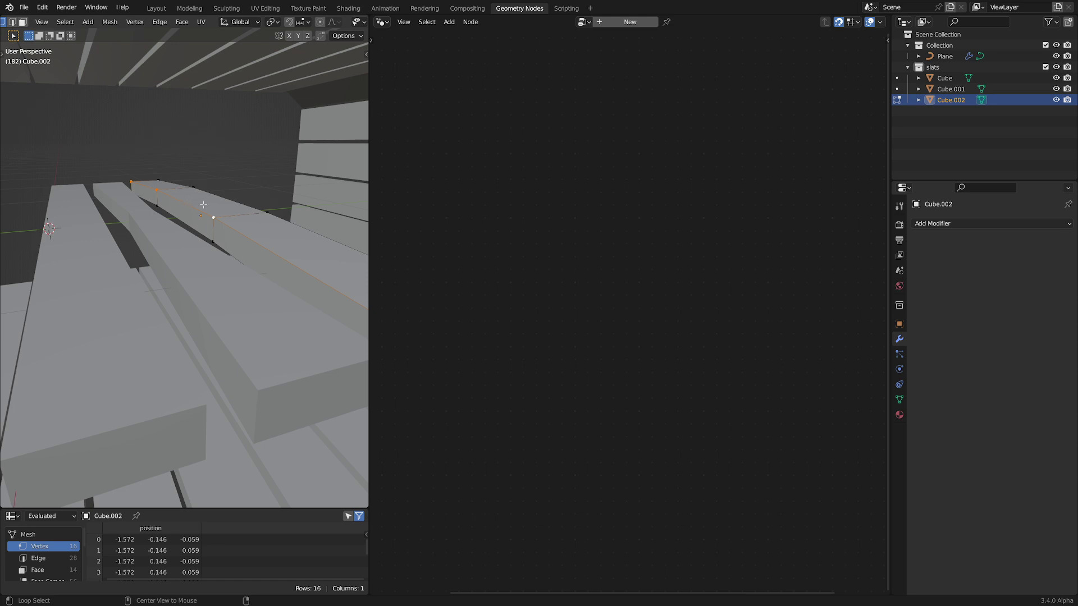
key(Tab)
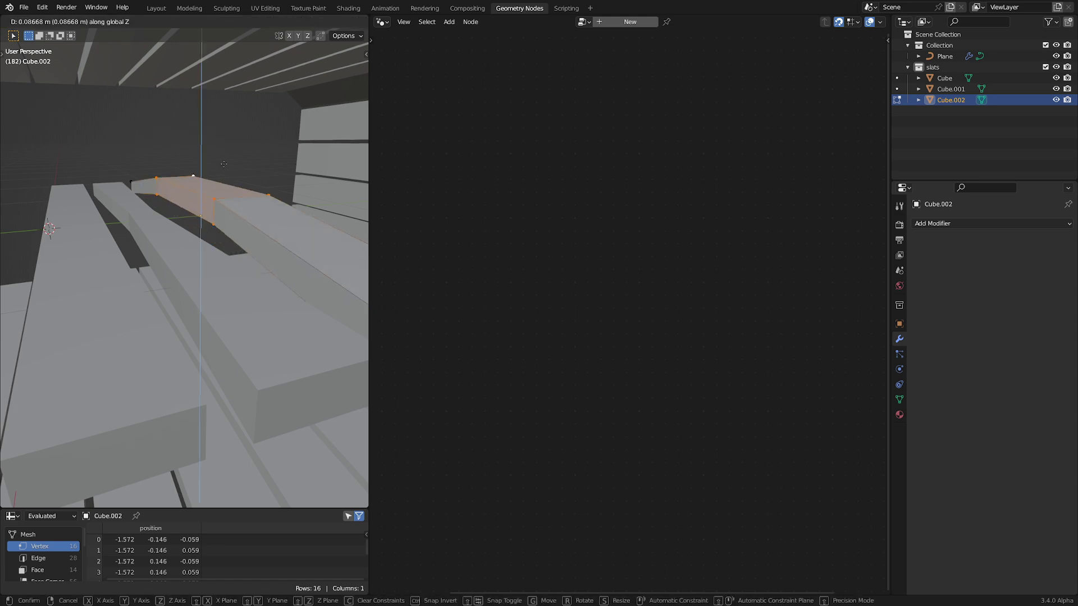
middle_drag(222, 166, 82, 195)
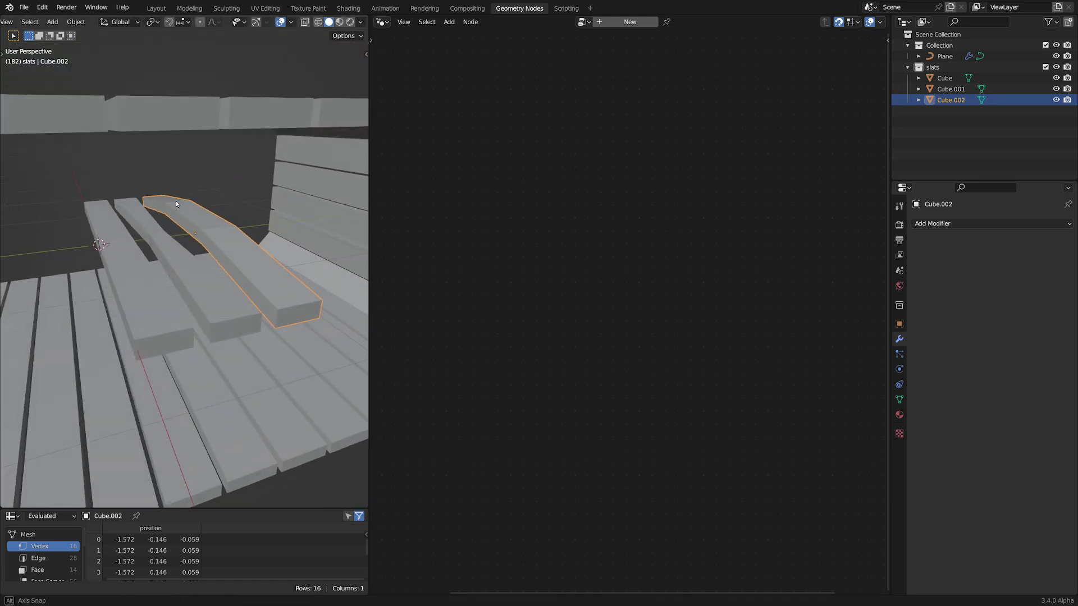
click(81, 196)
Exclude the slats collection from the view layer and select the Plane object to show its node tree.
click(1045, 66)
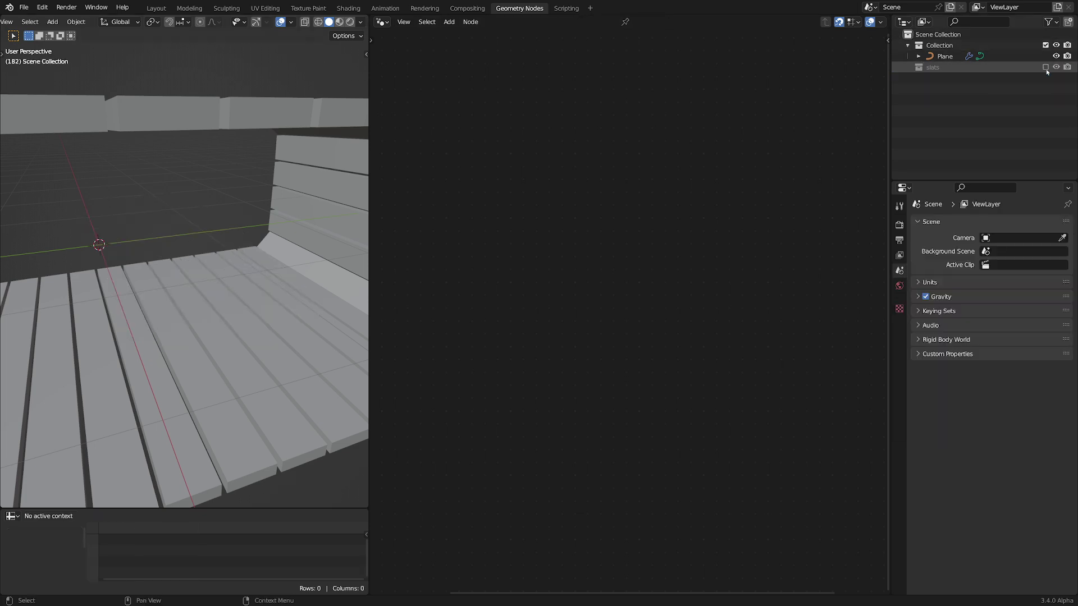
click(958, 56)
scroll(171, 163, down, 5)
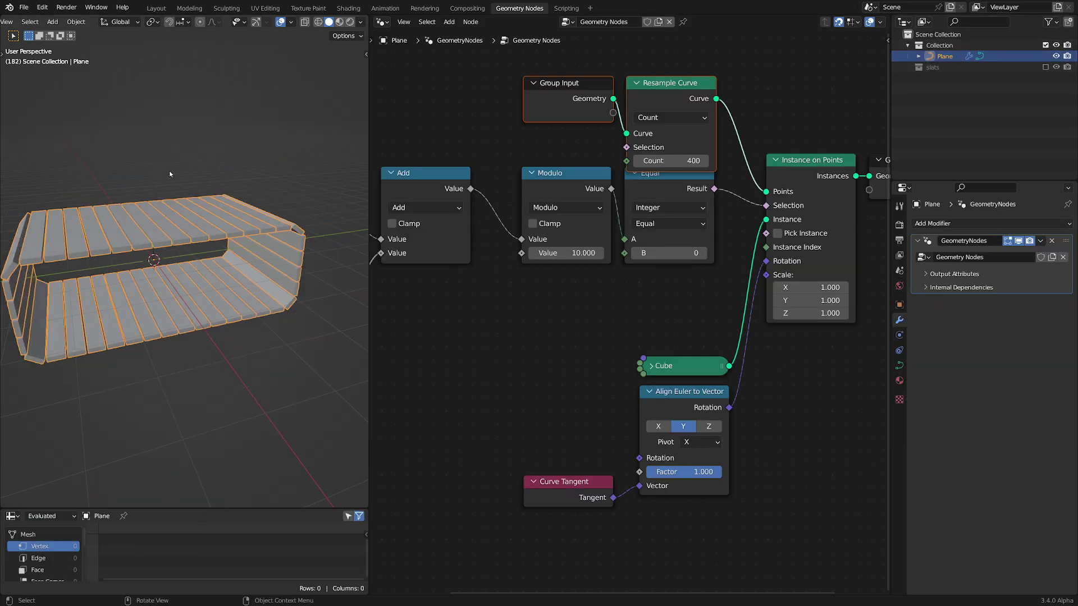
Bring the slats collection into the node tree as Collection Info and connect its Geometry to Instance in place of the Cube.
click(898, 67)
drag(896, 83, 592, 347)
alt+drag(693, 368, 389, 359)
drag(508, 347, 767, 220)
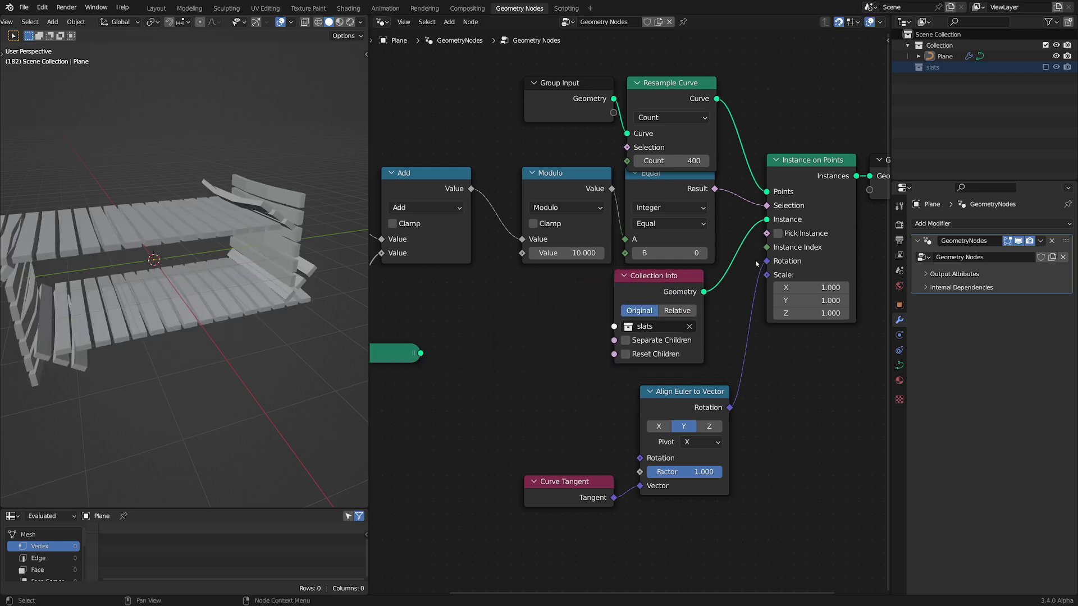
Enable Pick Instance on Instance on Points, and Separate Children and Reset Children on Collection Info.
middle_drag(153, 238, 230, 254)
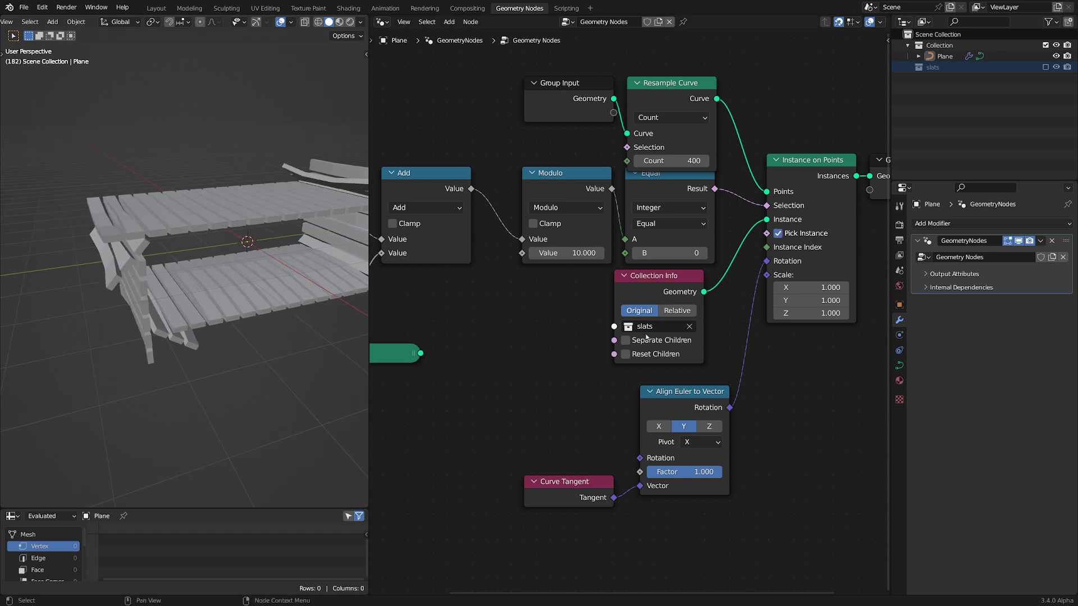
click(646, 338)
click(654, 354)
Widen the 3D viewport around the varied slats and play the animation.
mouse_move(222, 213)
middle_down()
mouse_move(184, 221)
mouse_move(255, 240)
mouse_move(244, 257)
mouse_move(233, 224)
mouse_move(265, 205)
mouse_move(236, 223)
middle_up()
scroll(245, 257, up, 3)
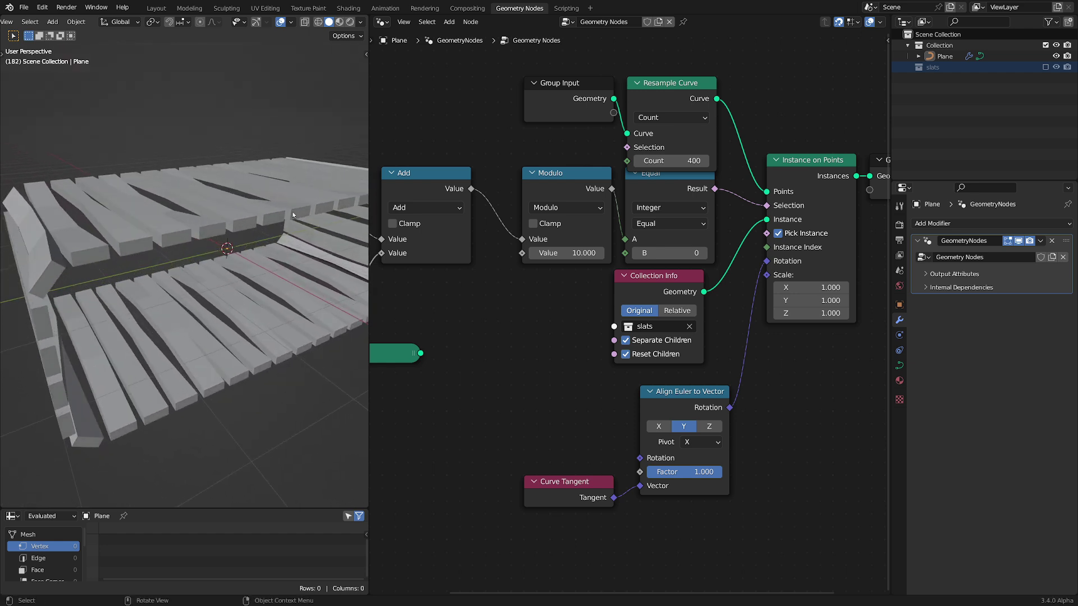
drag(372, 144, 542, 144)
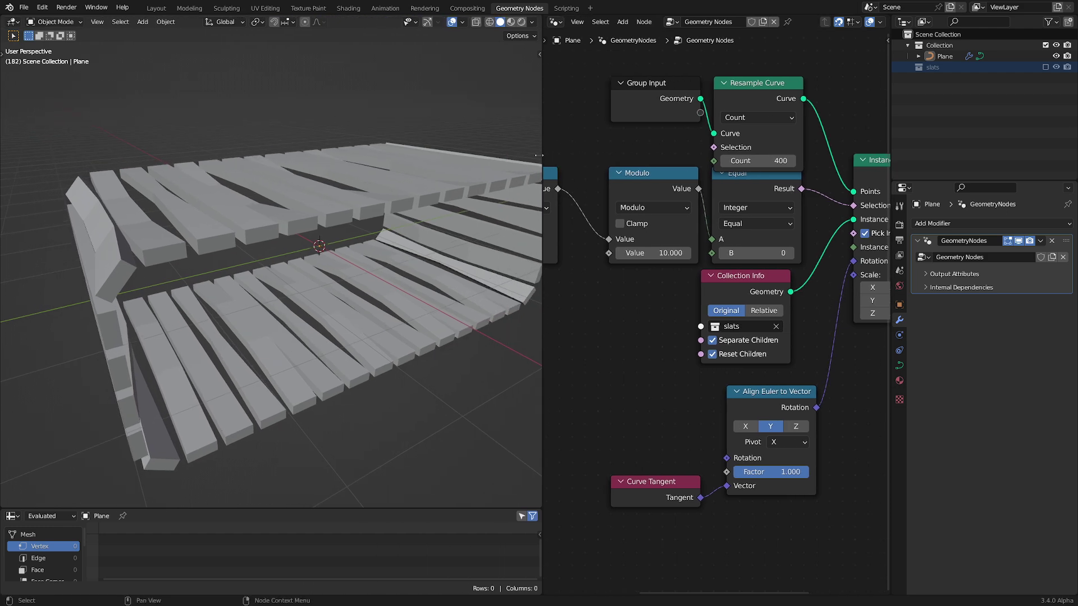
key(space)
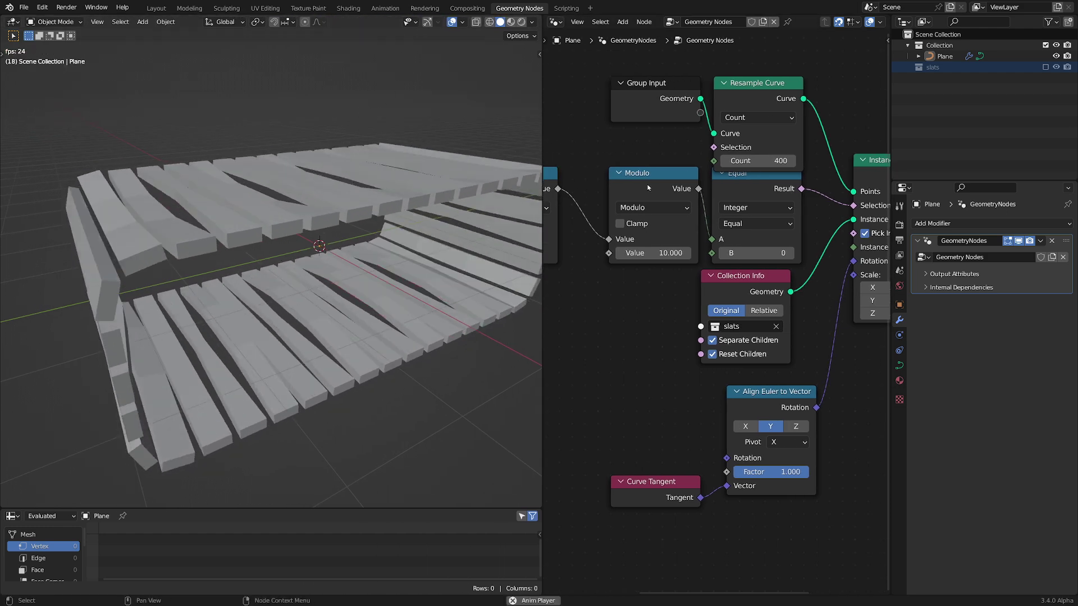
Stop playback and tidy the node layout by moving Group Input and Resample Curve clear of Equal and lining up Collection Info beneath it.
key(space)
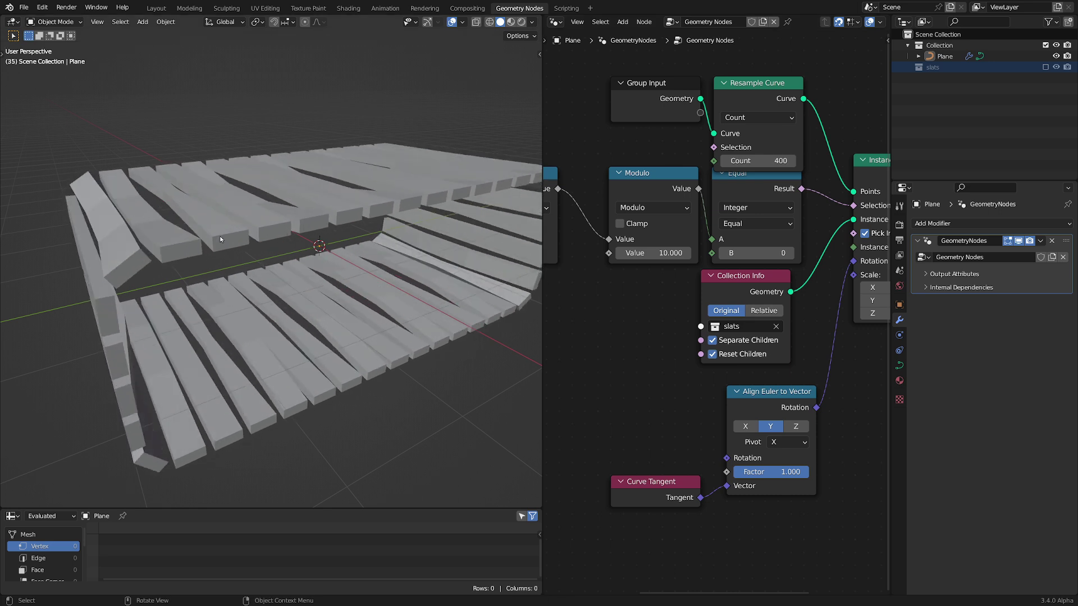
middle_drag(680, 181, 644, 198)
drag(720, 131, 721, 118)
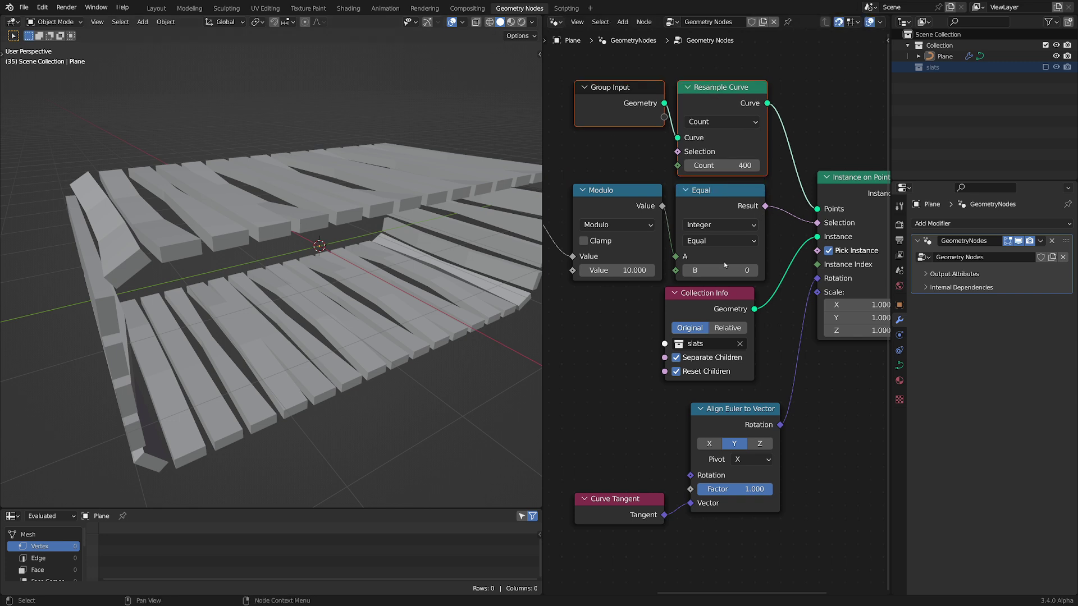
drag(723, 301, 736, 302)
middle_drag(687, 305, 682, 282)
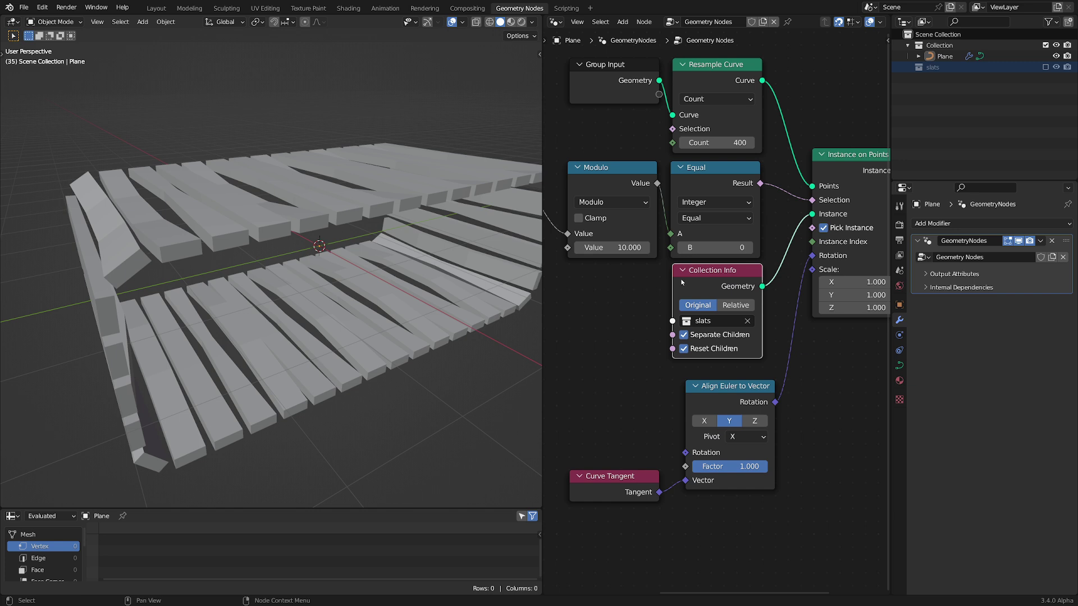
click(723, 179)
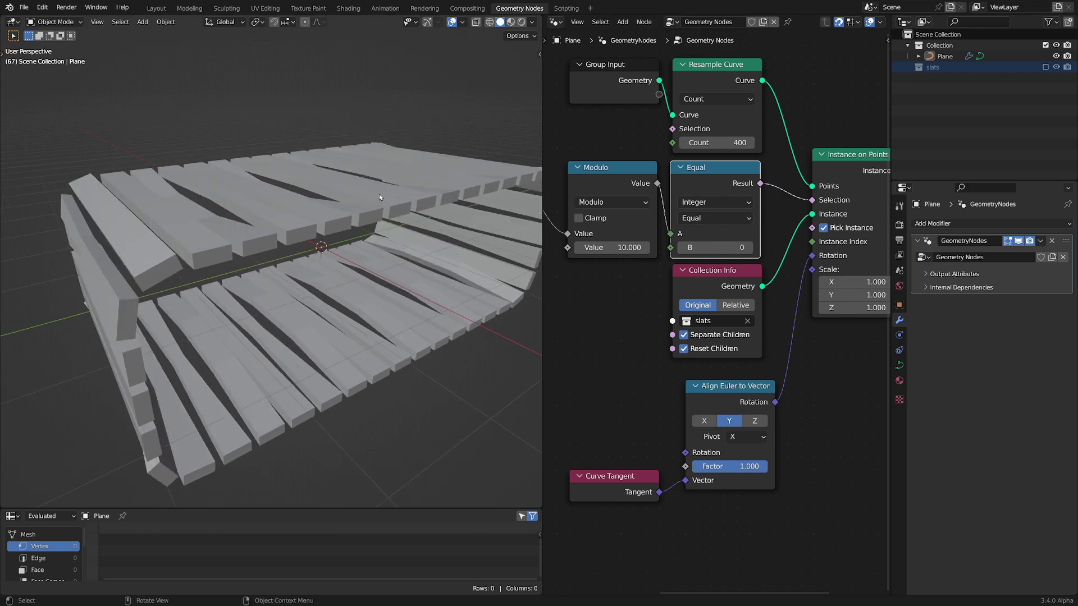
Widen the node editor and connect the Add node's Value to Instance Index on Instance on Points.
scroll(768, 208, down, 3)
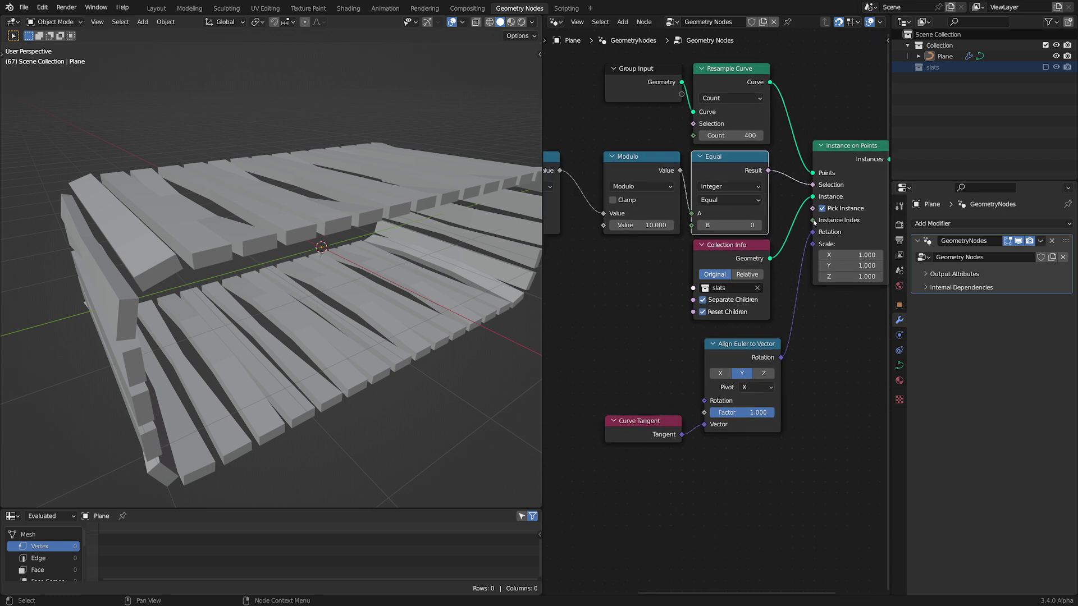
scroll(814, 222, down, 2)
drag(890, 114, 1025, 114)
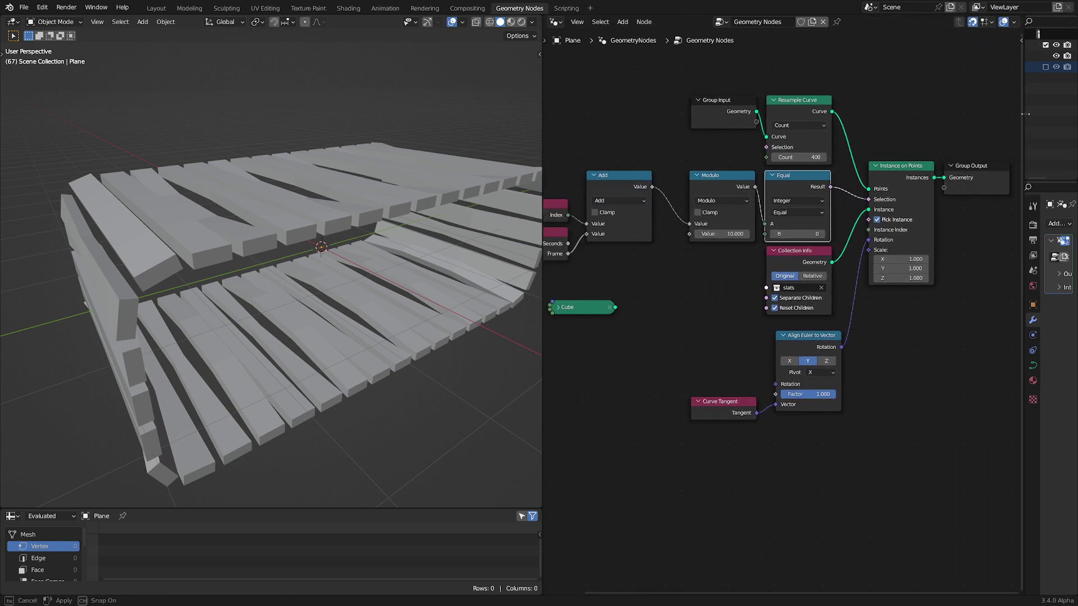
middle_drag(664, 235, 683, 219)
scroll(683, 219, up, 1)
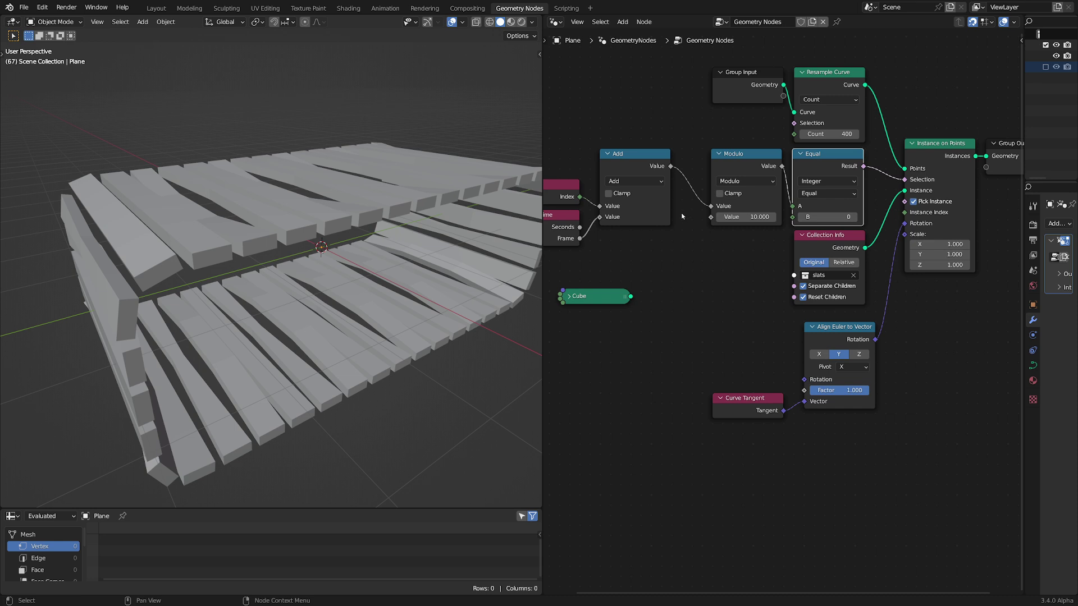
middle_drag(715, 172, 729, 181)
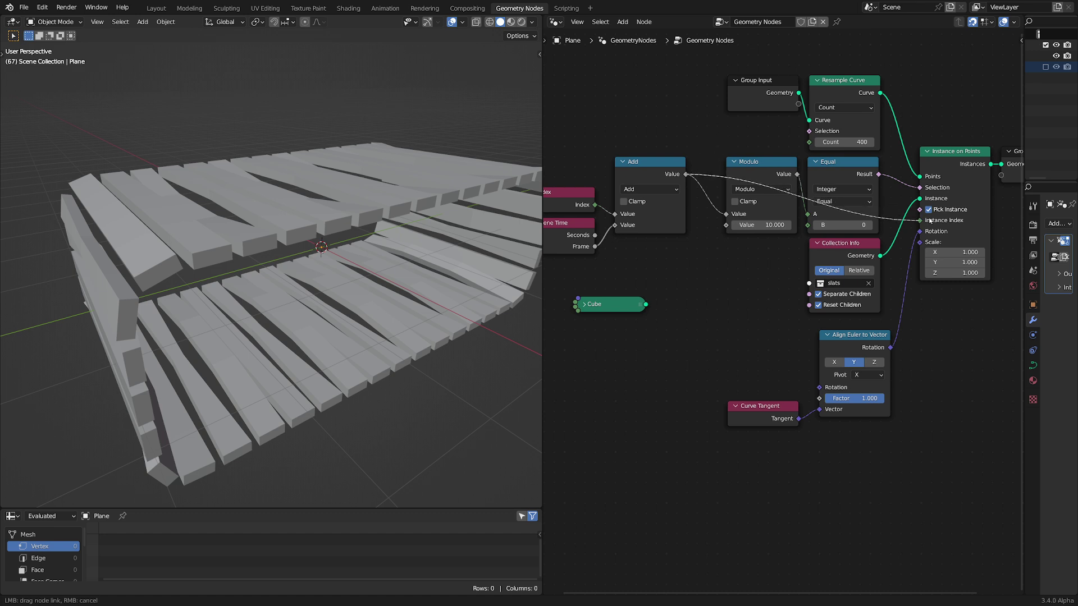
drag(929, 219, 926, 220)
Move the Index, Scene Time and Add nodes below the Modulo row and shift the unused Cube node clear of them.
middle_drag(668, 197, 745, 187)
drag(621, 134, 746, 181)
key(g)
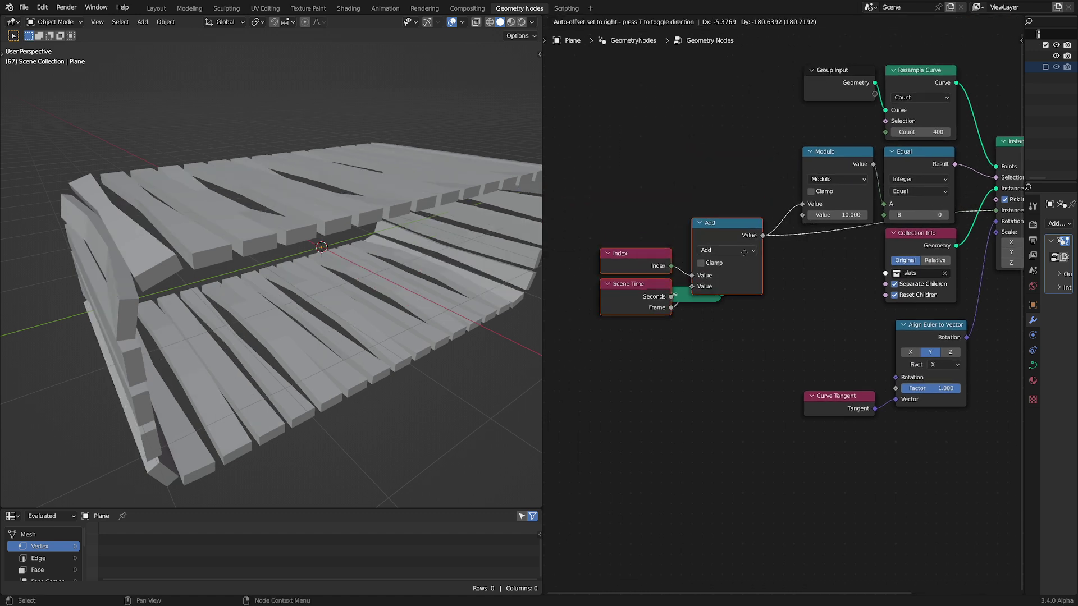
click(734, 243)
drag(696, 295, 830, 294)
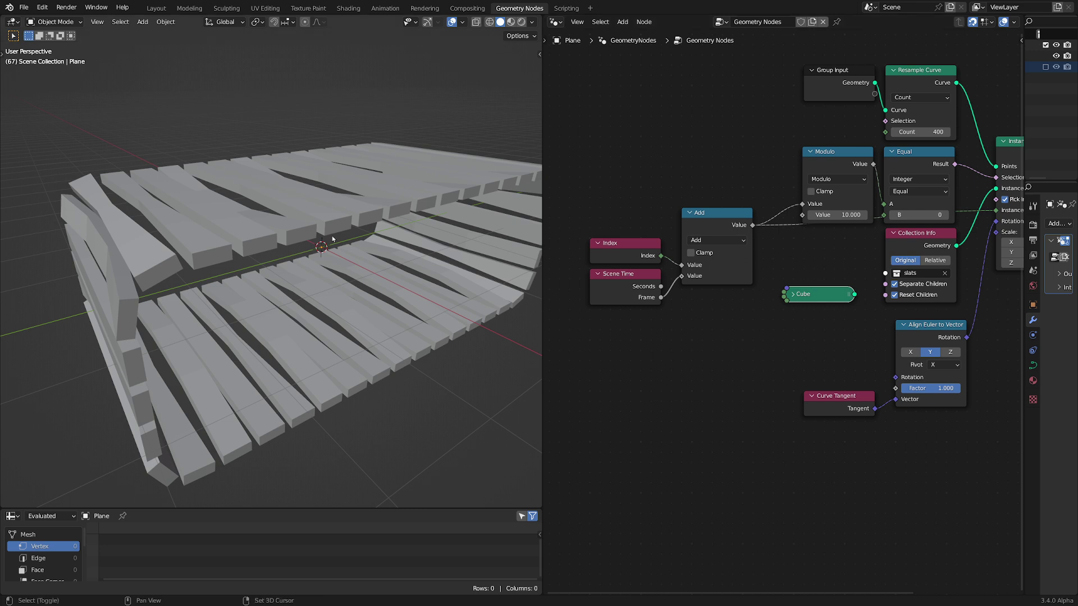
Play the animation to check the slats, delete the unused Cube node, and stop playback.
middle_drag(332, 239, 329, 252)
key(space)
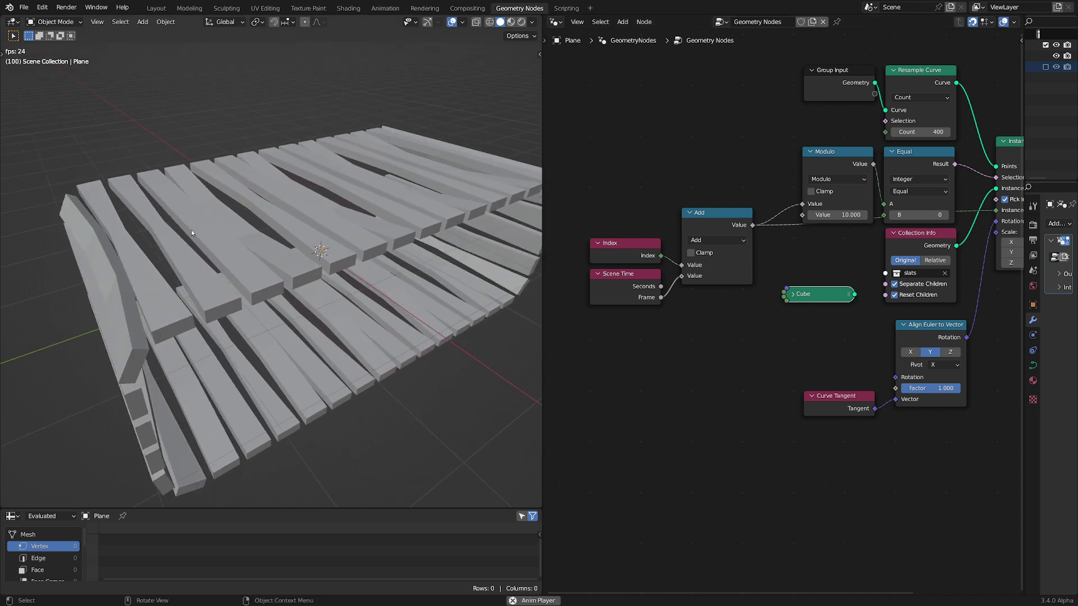
middle_drag(935, 251, 828, 255)
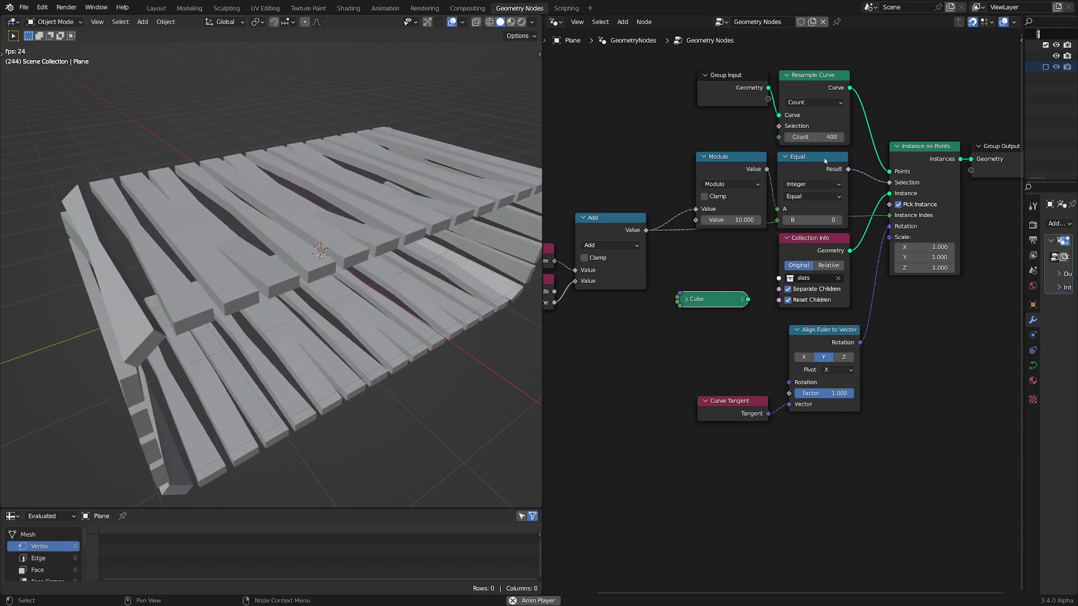
middle_drag(701, 230, 719, 209)
key(x)
middle_drag(818, 241, 827, 243)
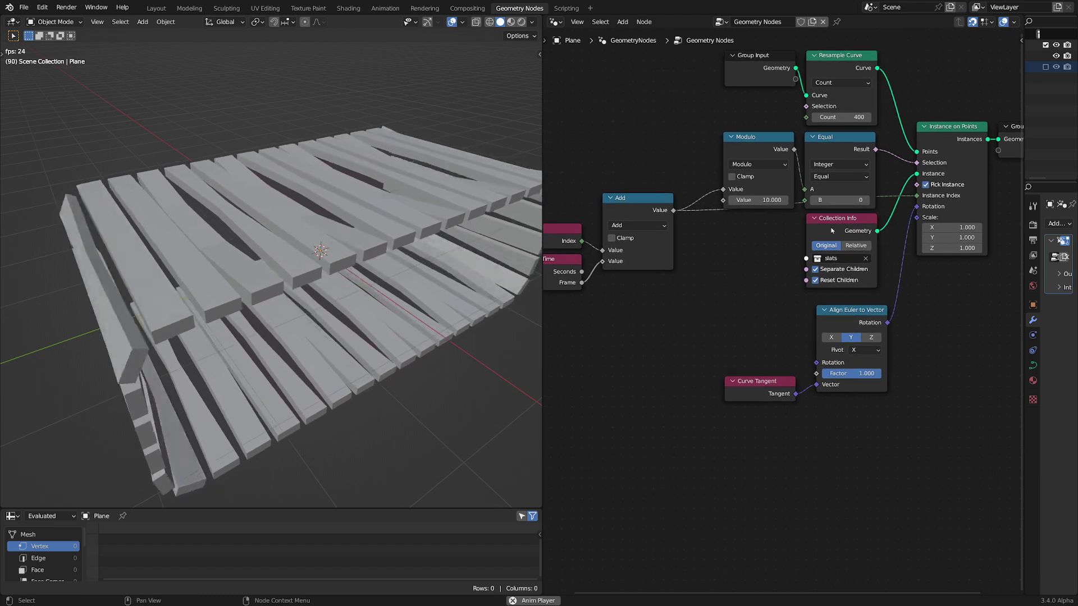
key(space)
Add a Random Value node from the Scale input of Instance on Points and change its data type to Float.
drag(917, 218, 696, 289)
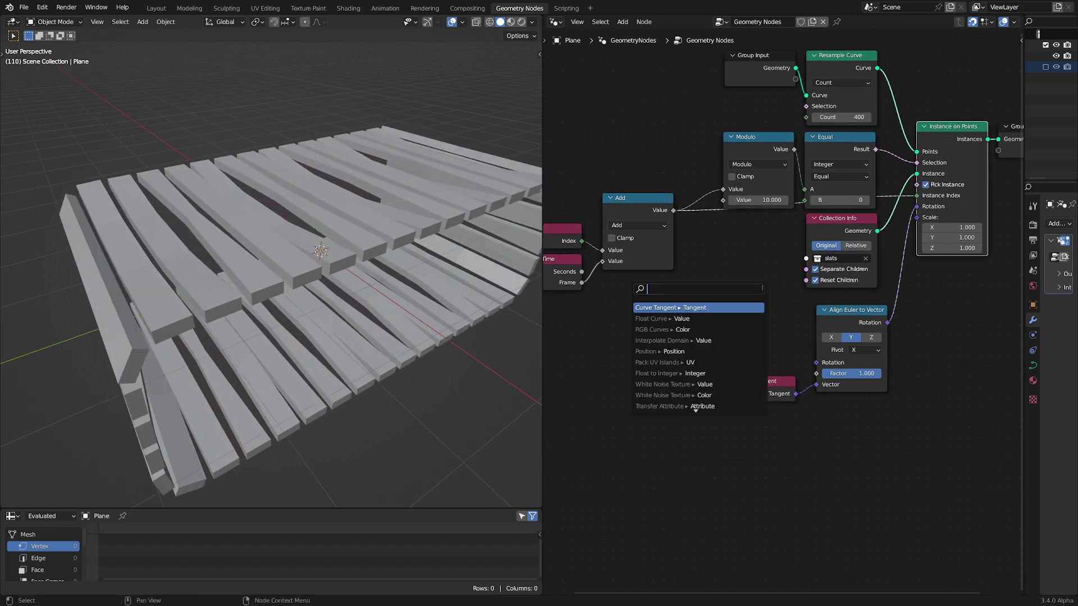
text(random)
key(Return)
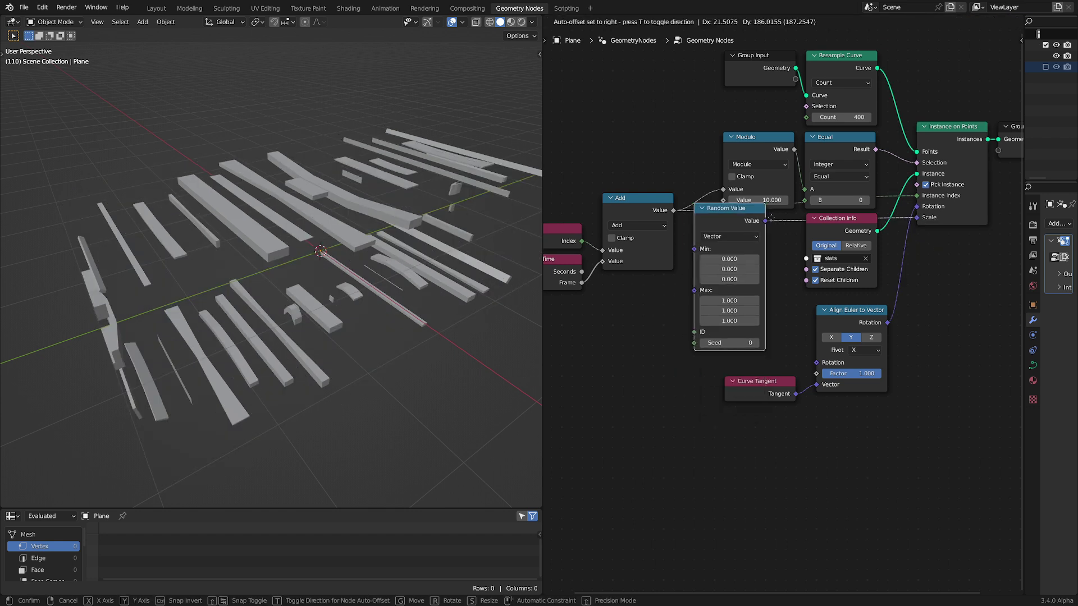
click(774, 255)
click(774, 255)
click(775, 272)
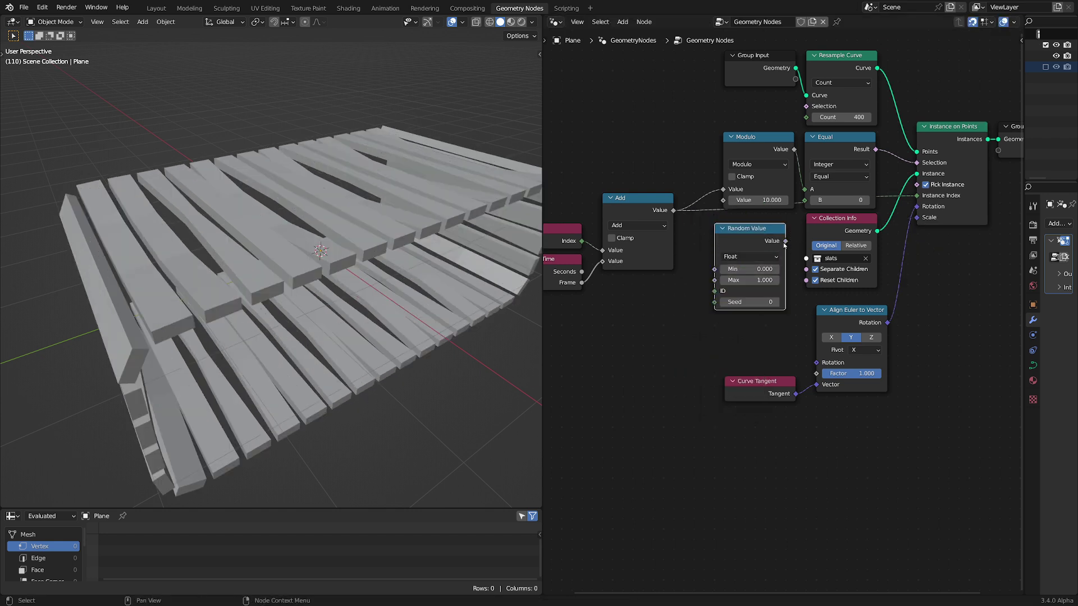
Connect the Random Value output to Scale and set its minimum to 0.8.
drag(922, 218, 921, 218)
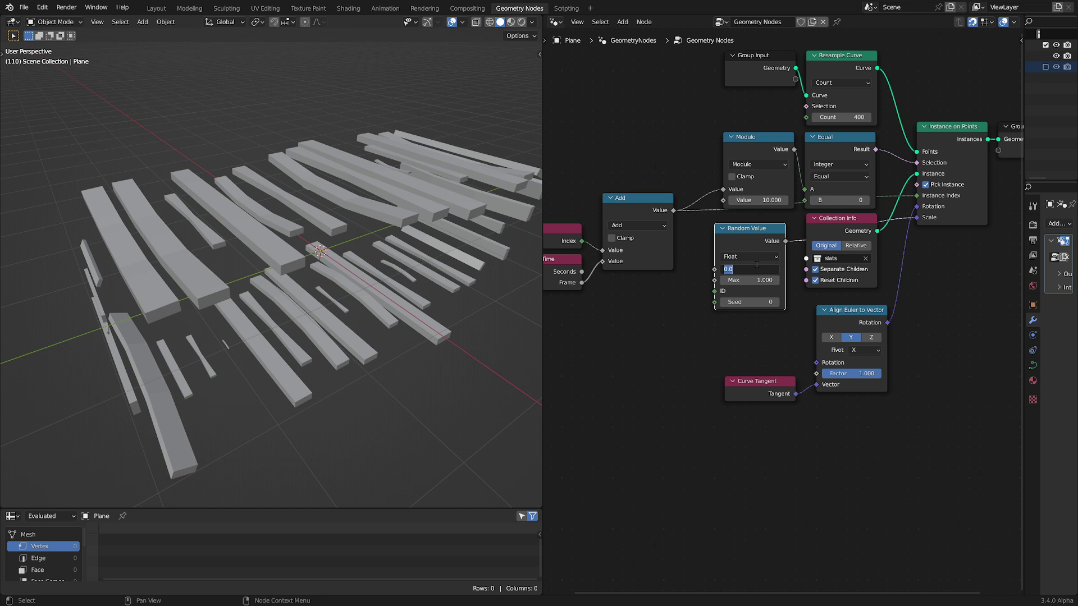
key(Tab)
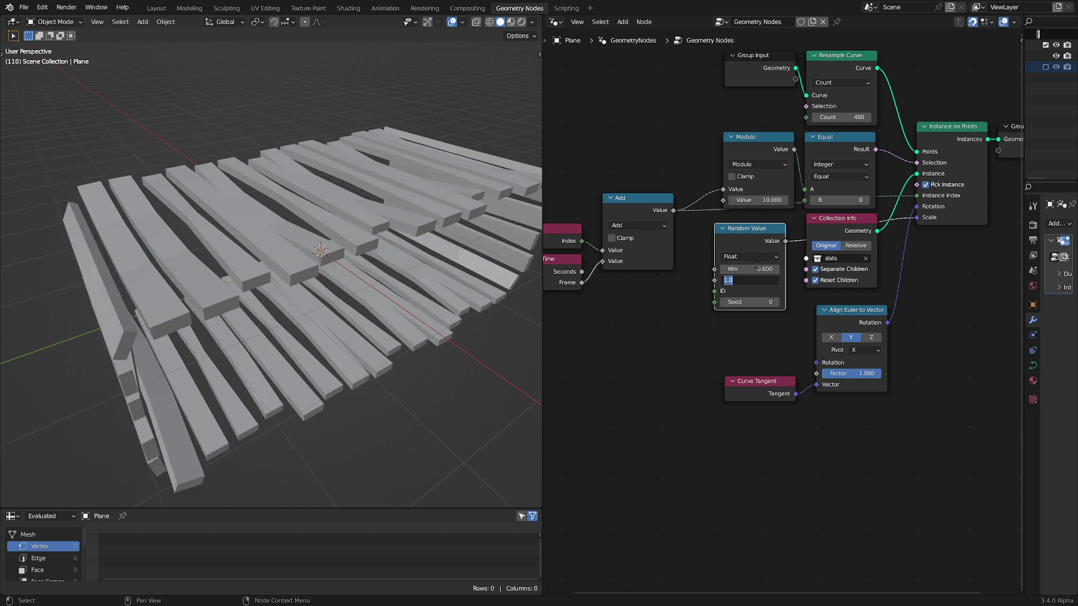
middle_drag(661, 338, 665, 345)
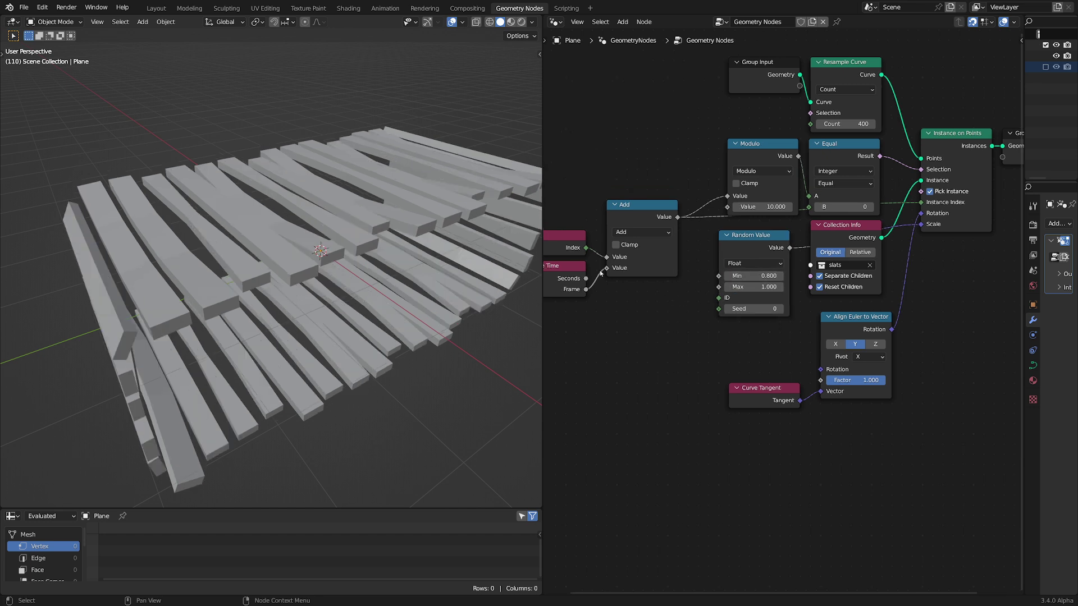
Play the animation and connect the Add node's Value to the ID input of Random Value.
key(space)
click(738, 246)
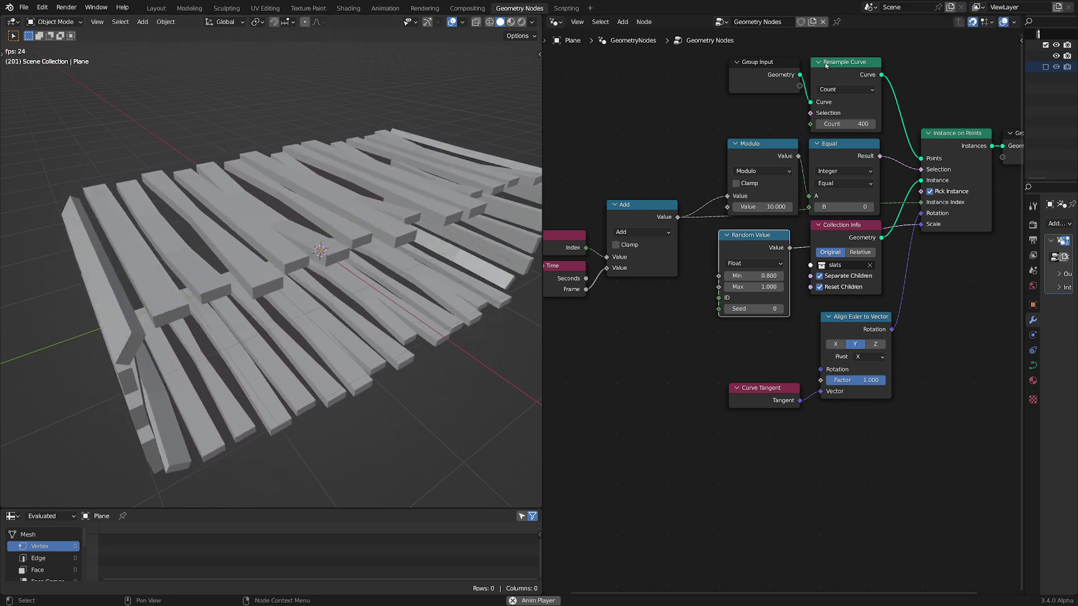
drag(755, 236, 760, 246)
scroll(672, 312, up, 5)
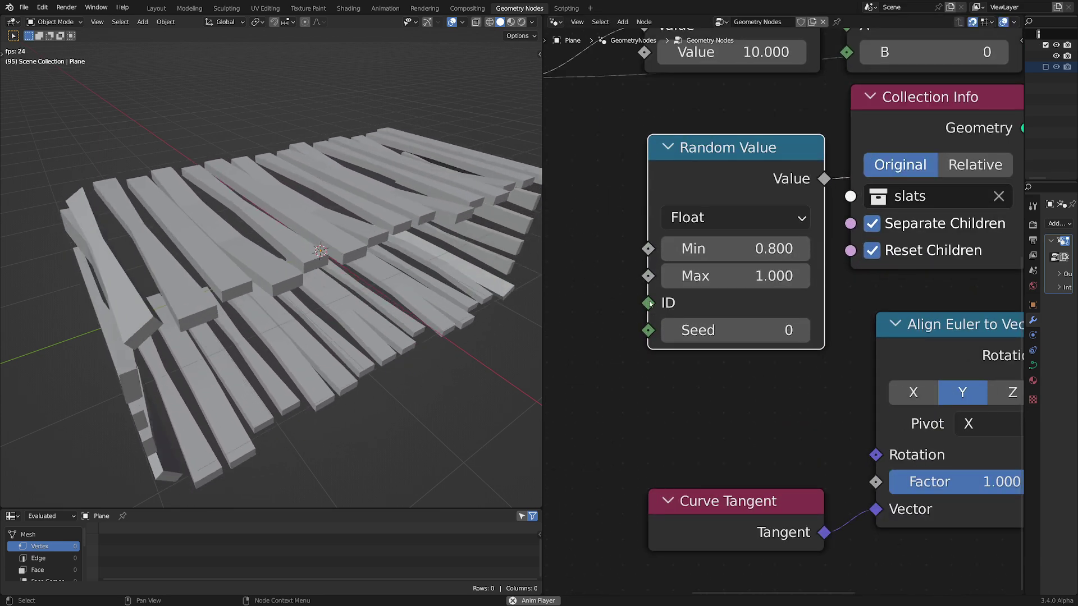
scroll(627, 225, down, 2)
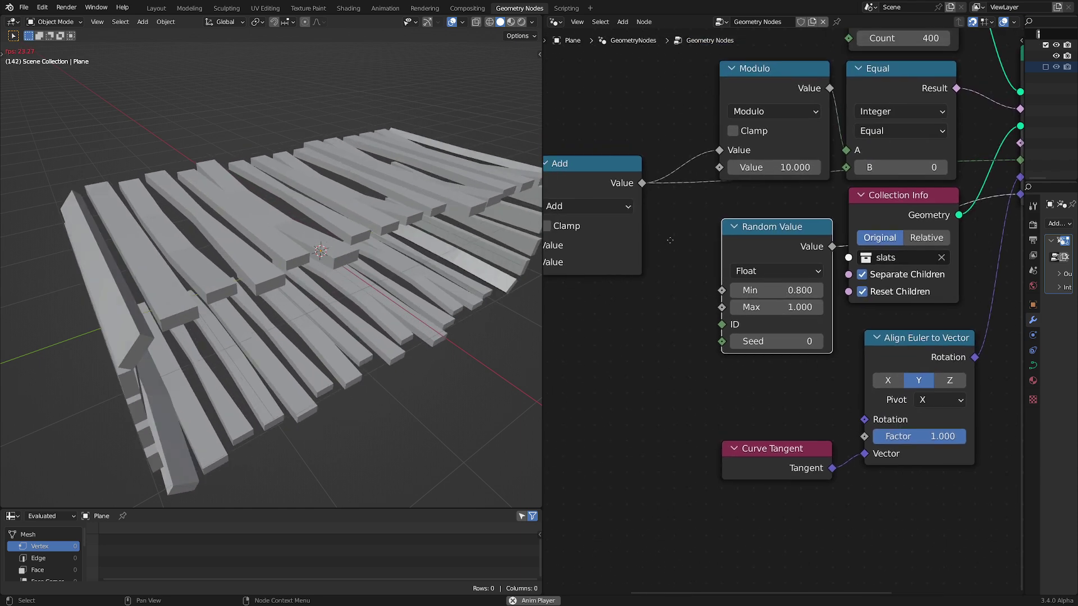
middle_drag(650, 245, 806, 218)
drag(799, 158, 880, 299)
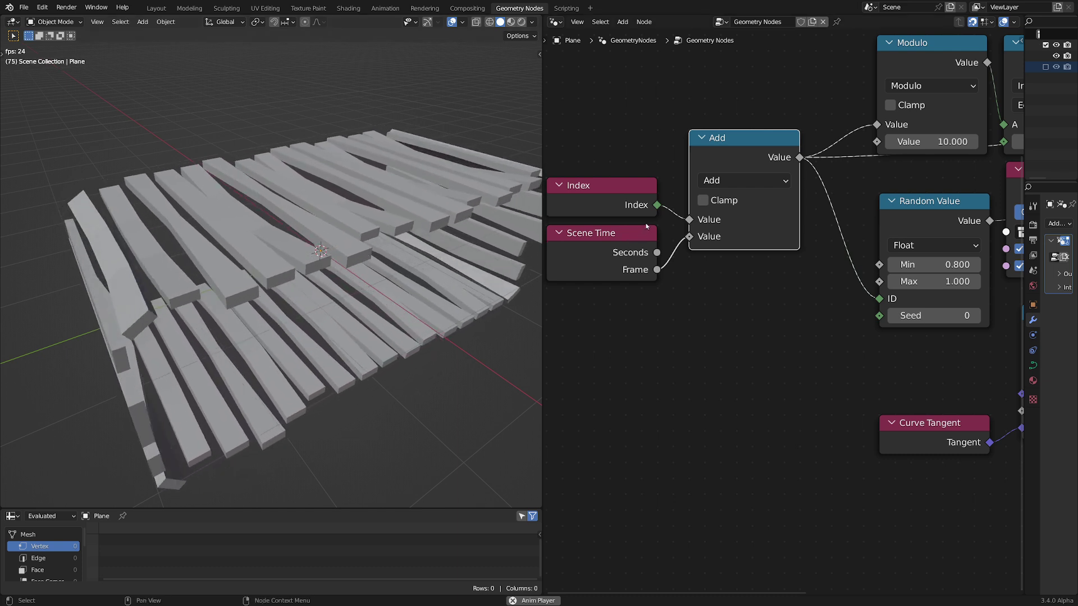
Change the spreadsheet area to a Timeline, stop playback, and delete the annotation keyframe at frame 200.
click(12, 516)
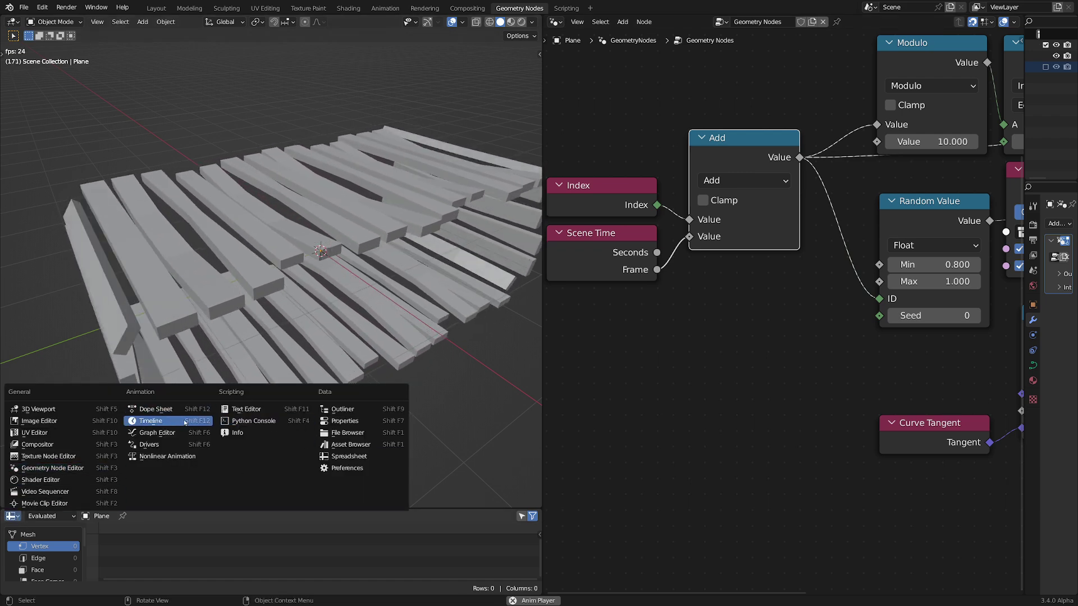
click(185, 422)
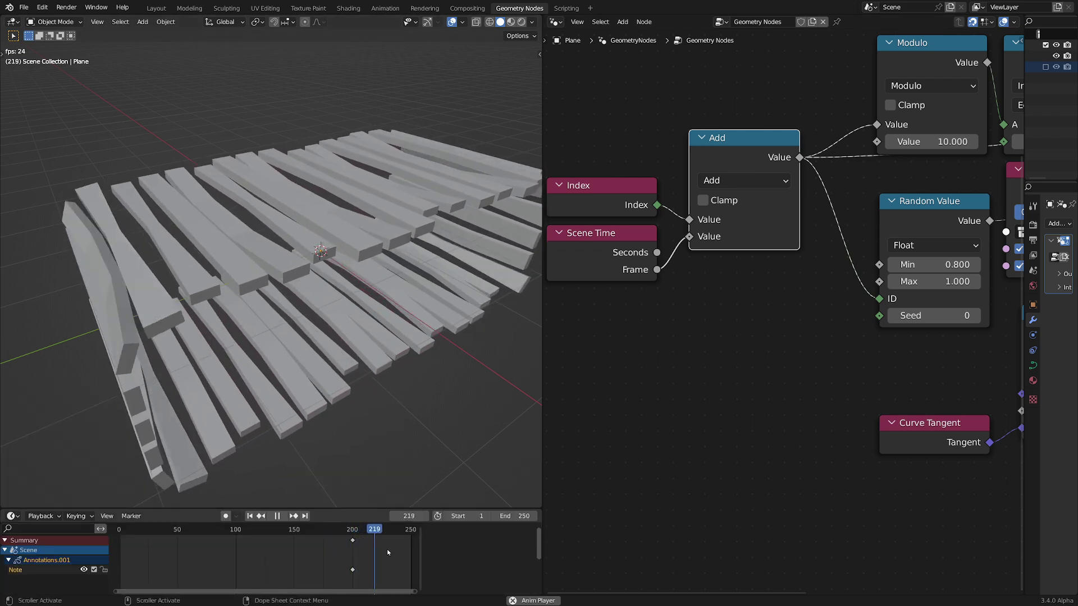
key(space)
key(x)
click(348, 544)
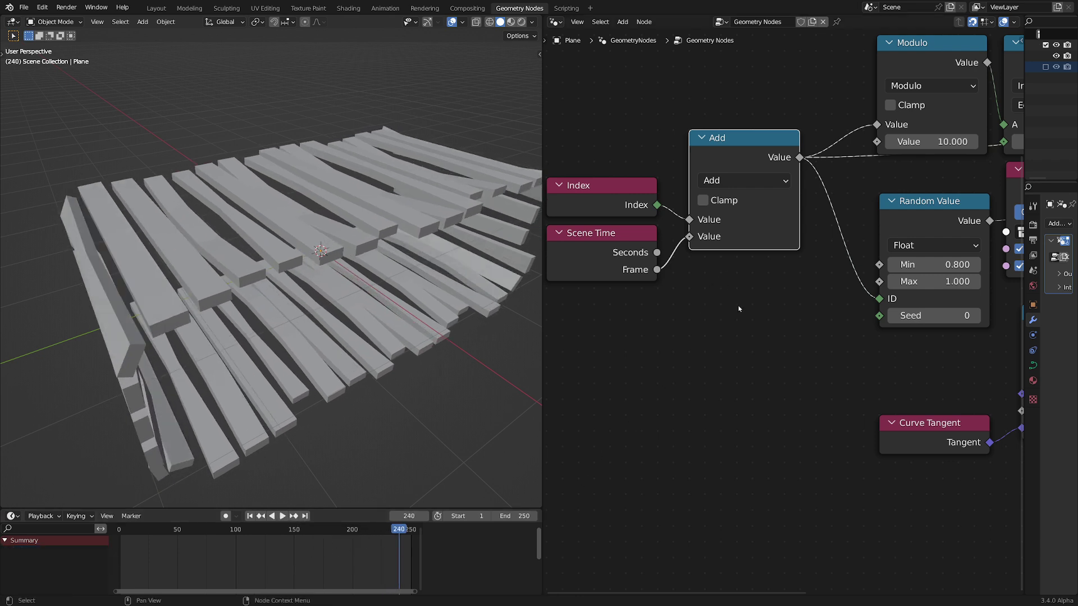
Play the animation through its loop point, stop it, and set the scene's end frame to 200.
scroll(739, 309, down, 2)
key(space)
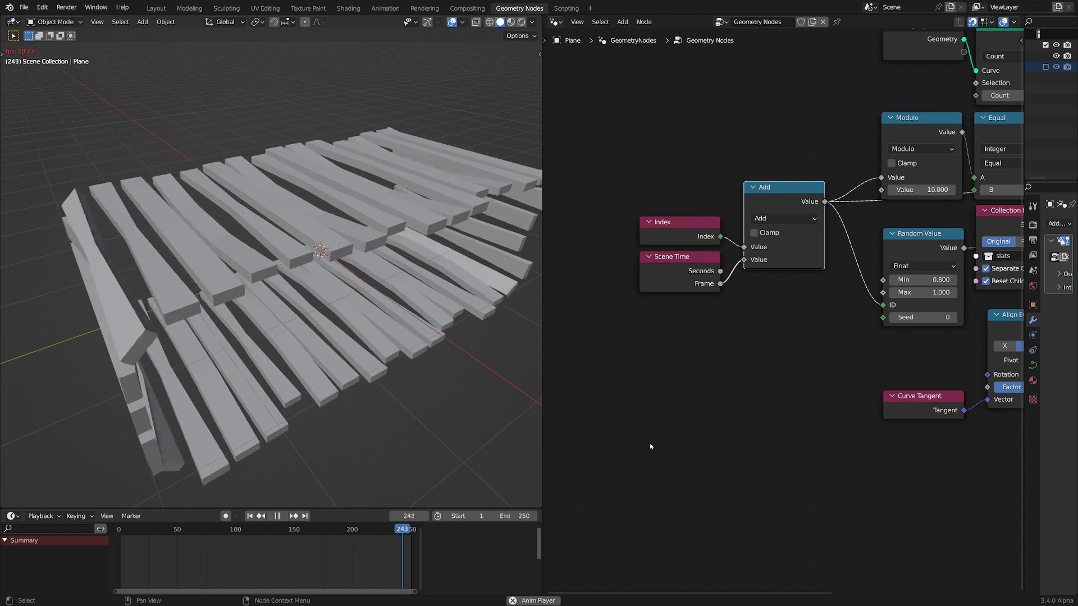
click(421, 515)
text(200)
key(Return)
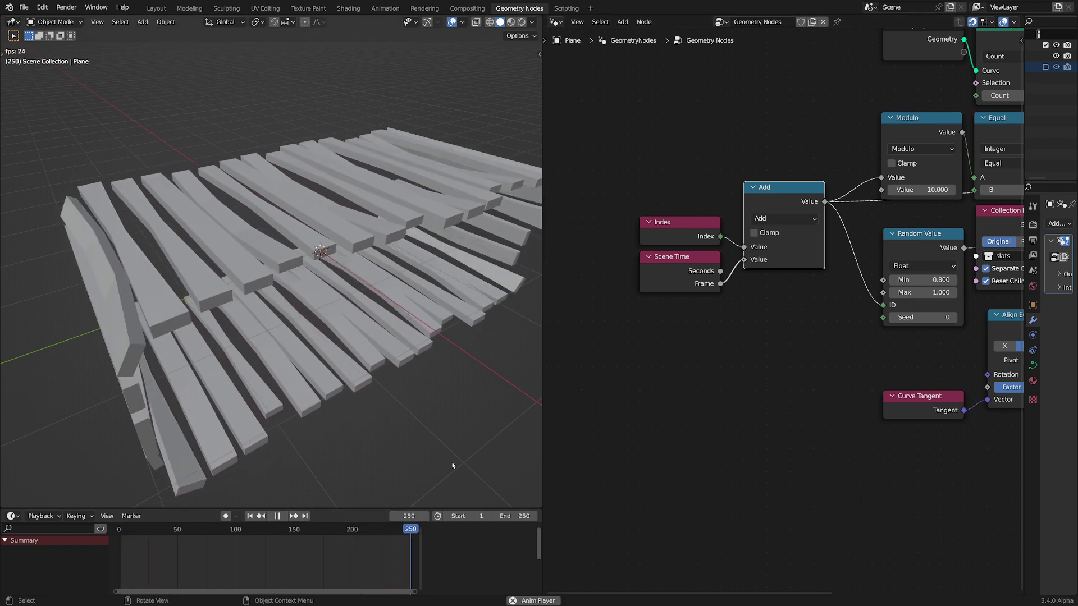
key(space)
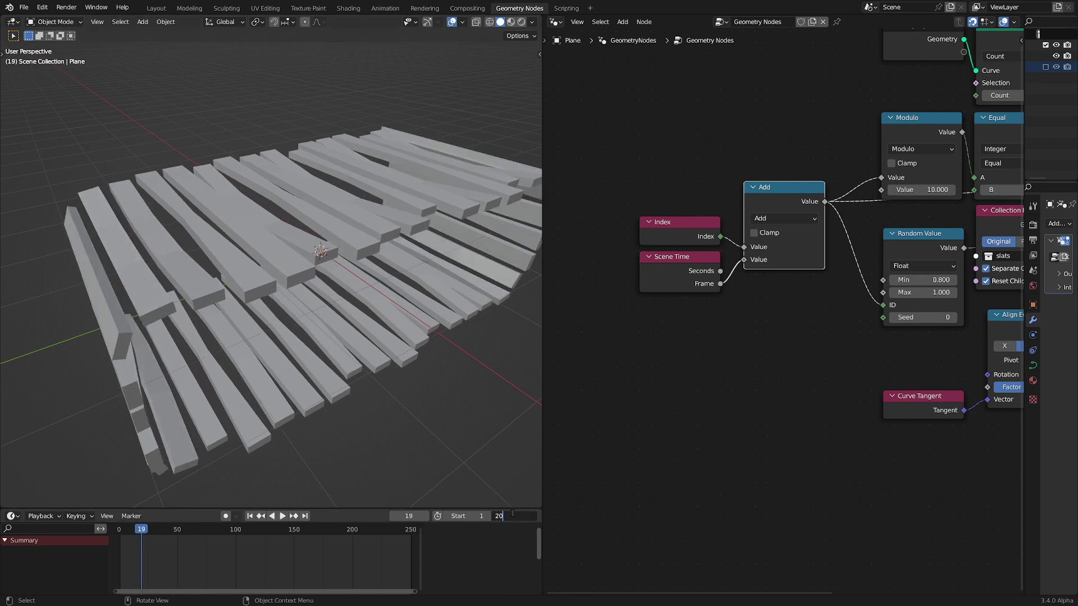
text(0)
key(Return)
Move the Index, Scene Time and Add nodes farther away from Modulo and Random Value to make room between them.
scroll(702, 338, down, 3)
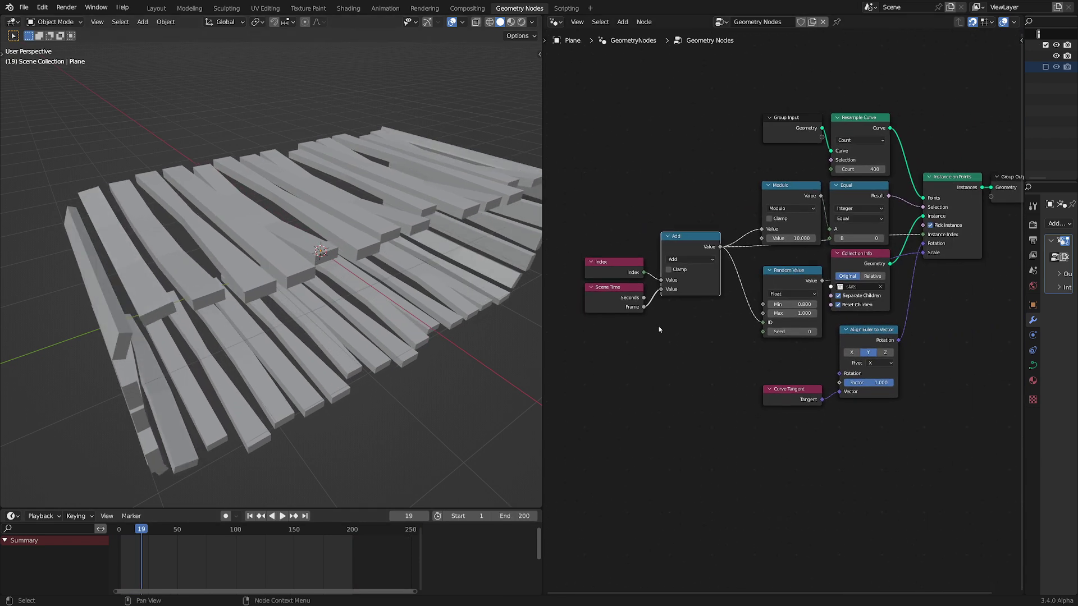
middle_drag(671, 311, 722, 315)
drag(608, 220, 772, 328)
key(g)
click(693, 322)
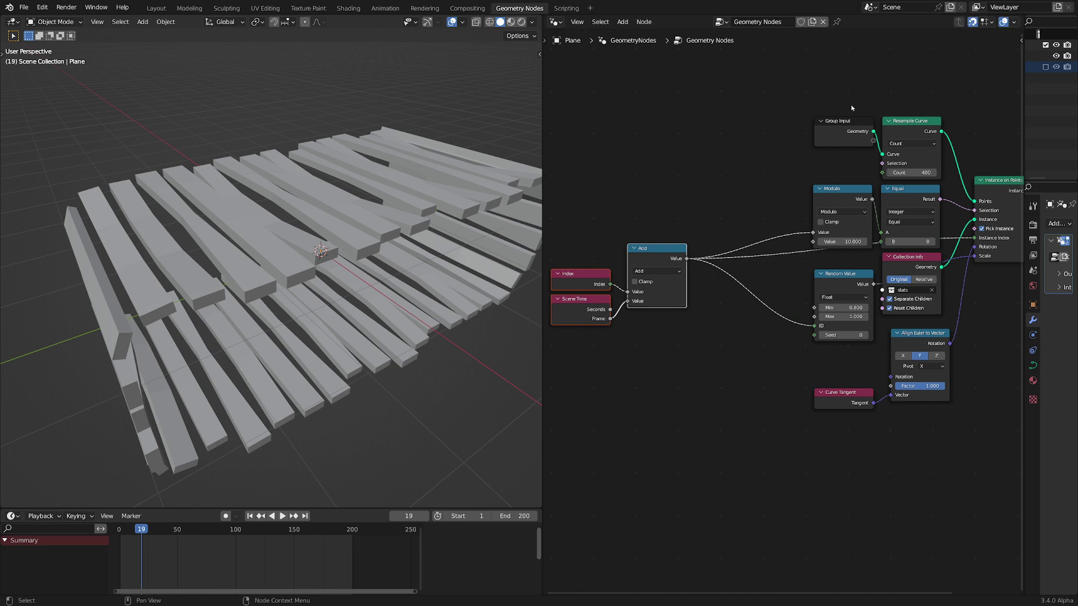
scroll(686, 264, up, 2)
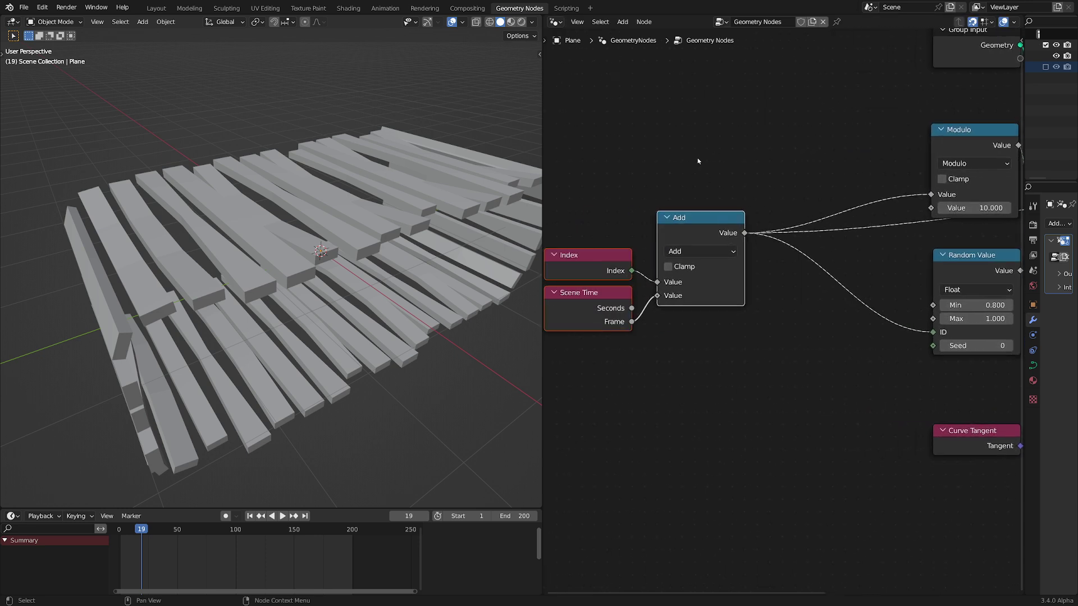
click(698, 161)
middle_drag(697, 161, 785, 275)
key(shift+a)
mouse_move(720, 134)
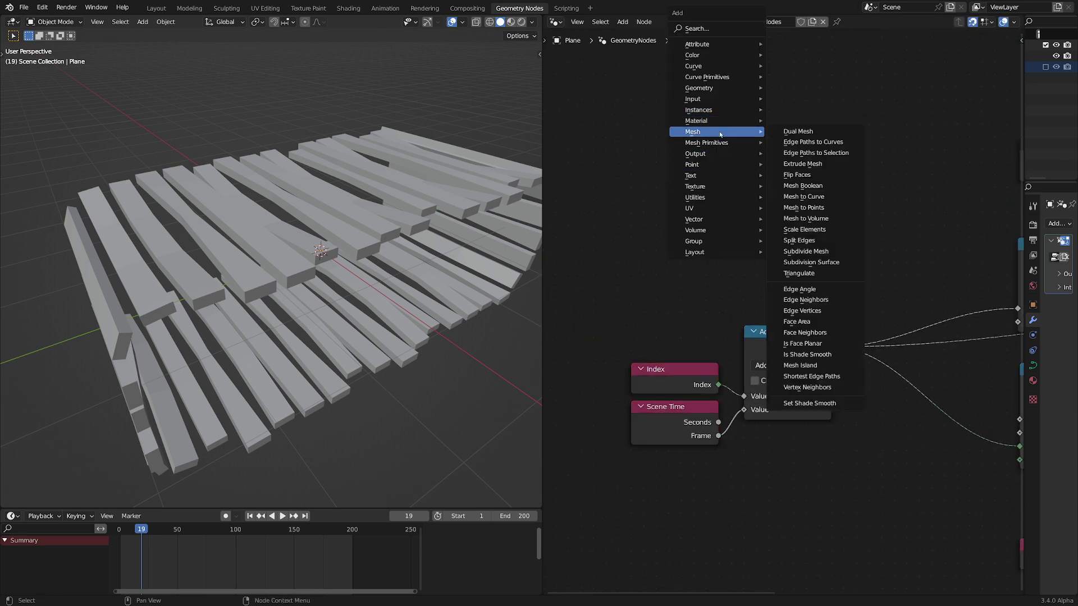
key(Escape)
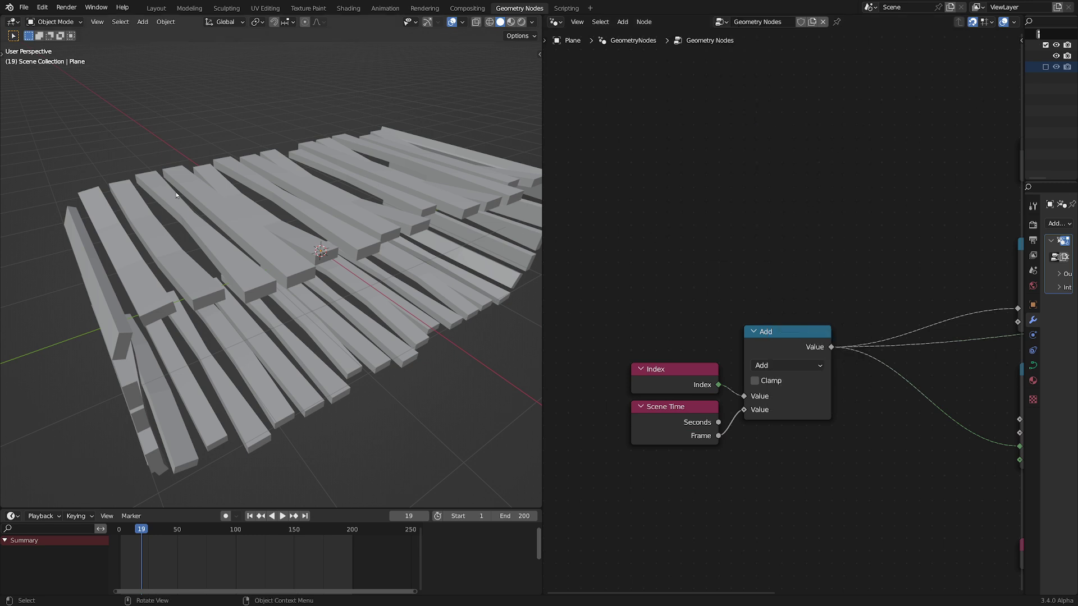
scroll(782, 315, down, 5)
scroll(759, 262, up, 3)
middle_drag(1011, 205, 843, 240)
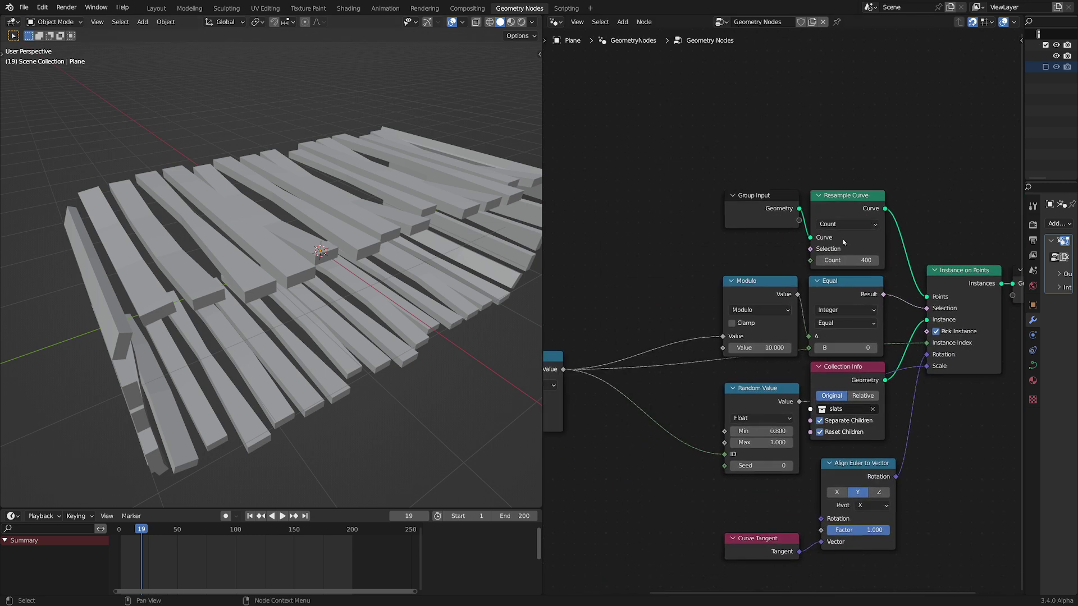
Add an Integer node connected to the Count input of Resample Curve and place it above the Index and Add nodes.
drag(810, 260, 587, 257)
text(int)
key(Return)
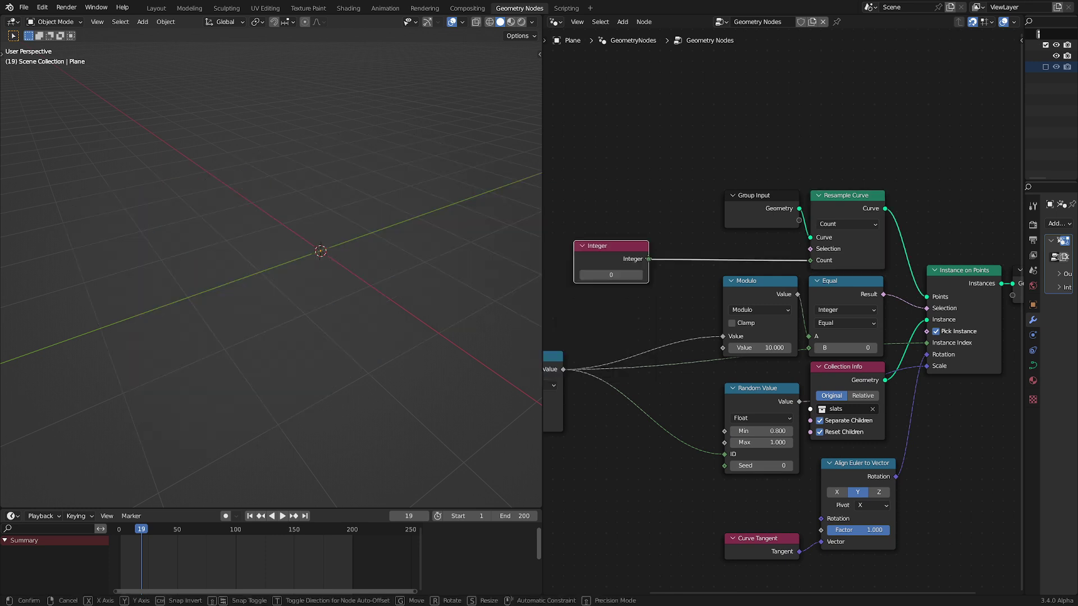
click(671, 258)
middle_drag(692, 206, 861, 177)
key(g)
click(606, 197)
Set the Integer node's value to 200.
scroll(606, 224, up, 5)
middle_drag(584, 252, 674, 248)
click(661, 214)
text(2)
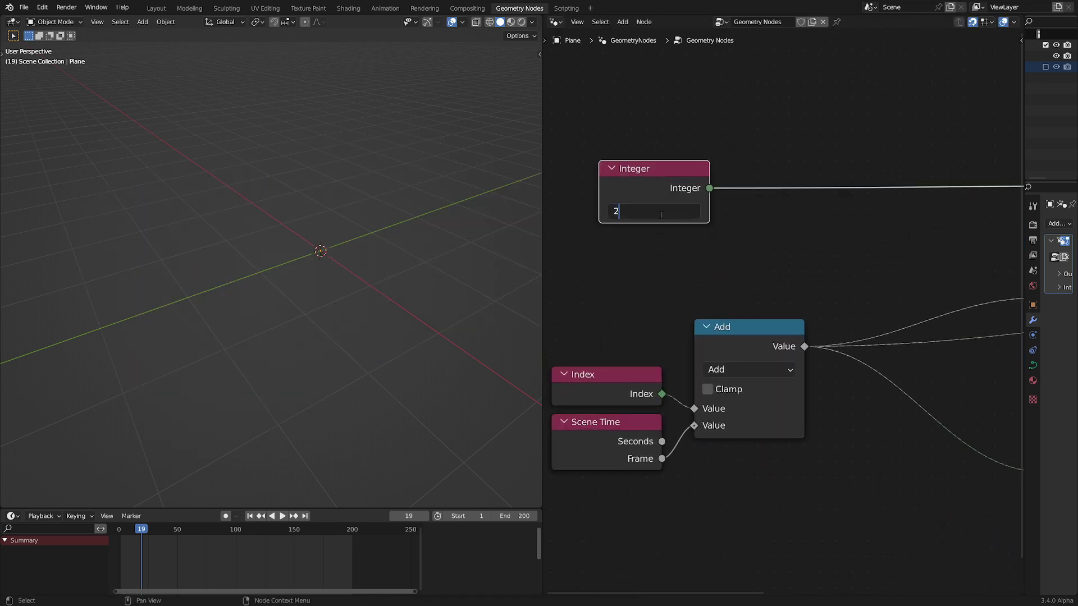
text(00)
key(Return)
Play the animation briefly with the new point count and stop it.
right_click(133, 206)
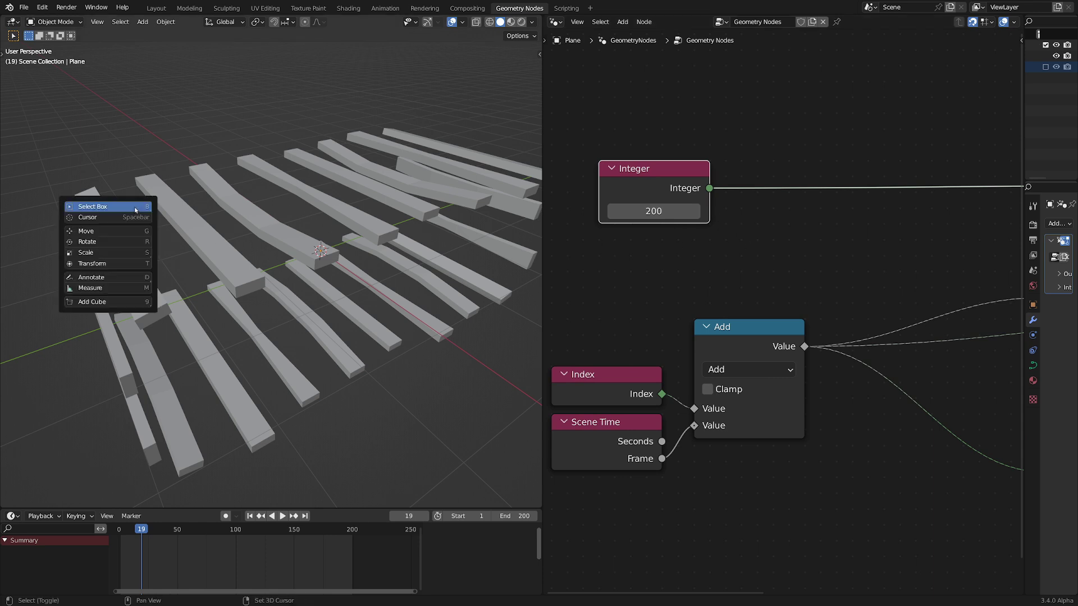
key(space)
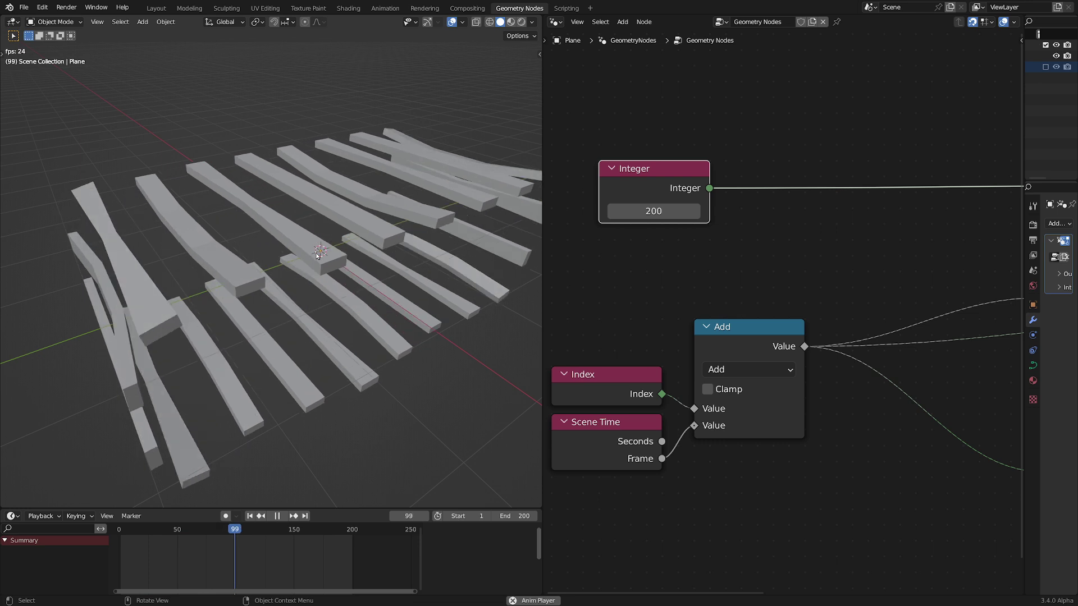
key(space)
Enter Edit Mode on the curve in a maximized viewport and scale it down along global Y in the right orthographic view.
key(ctrl+space)
key(Tab)
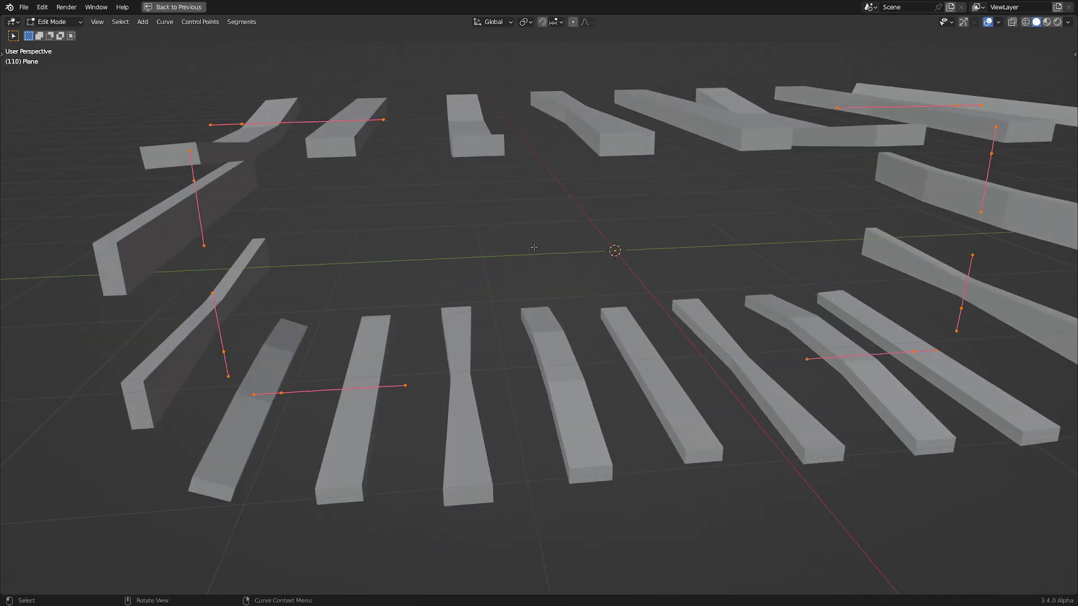
key(KP_1)
key(KP_3)
key(s)
key(x)
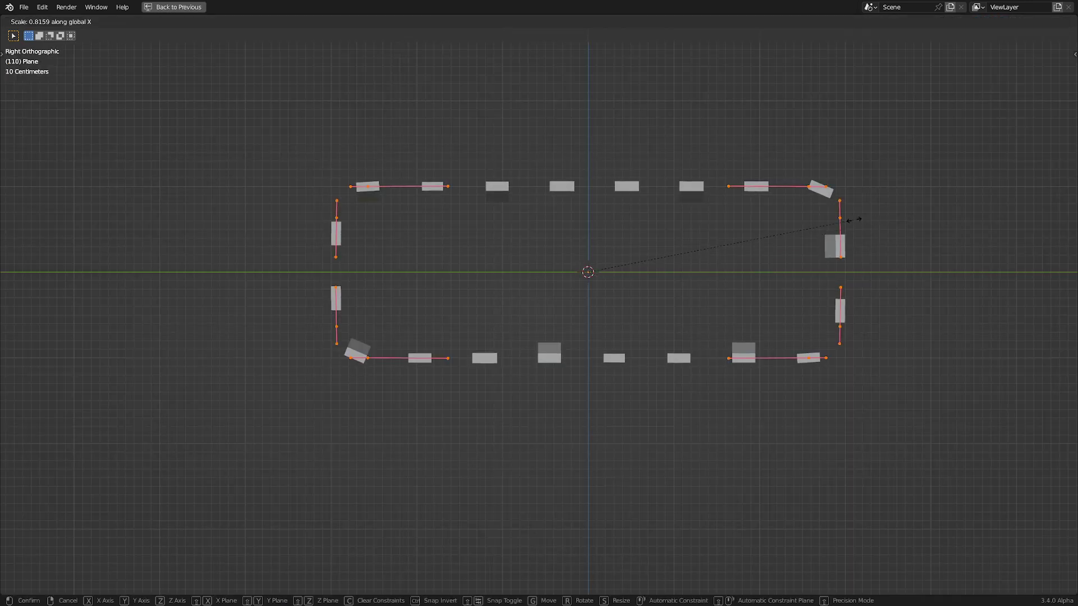
key(y)
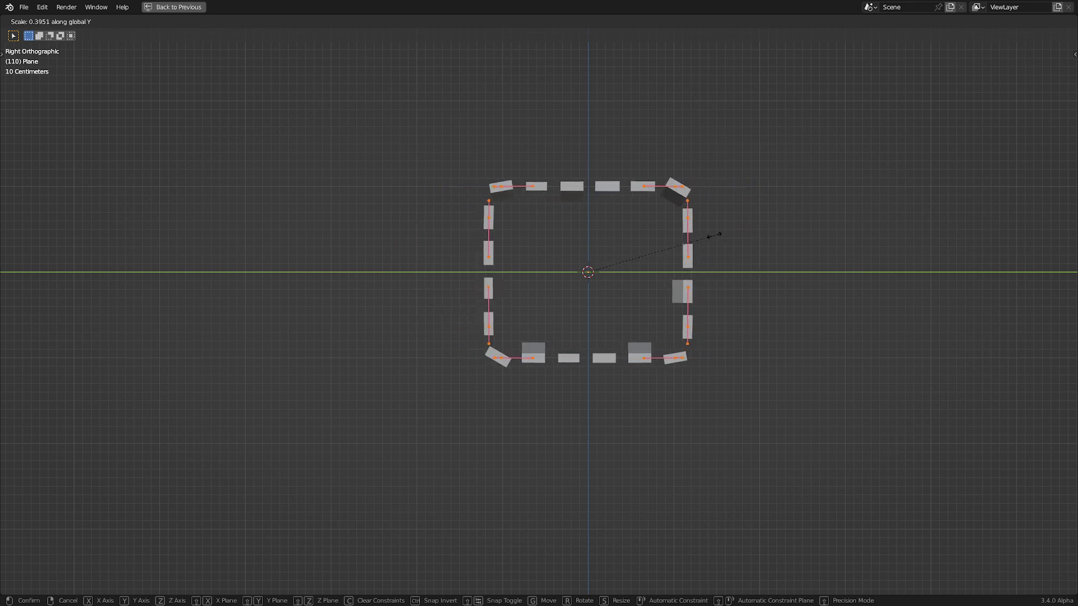
click(865, 232)
Scale the whole curve down uniformly to roughly two thirds, and return to Object Mode in the normal layout.
key(s)
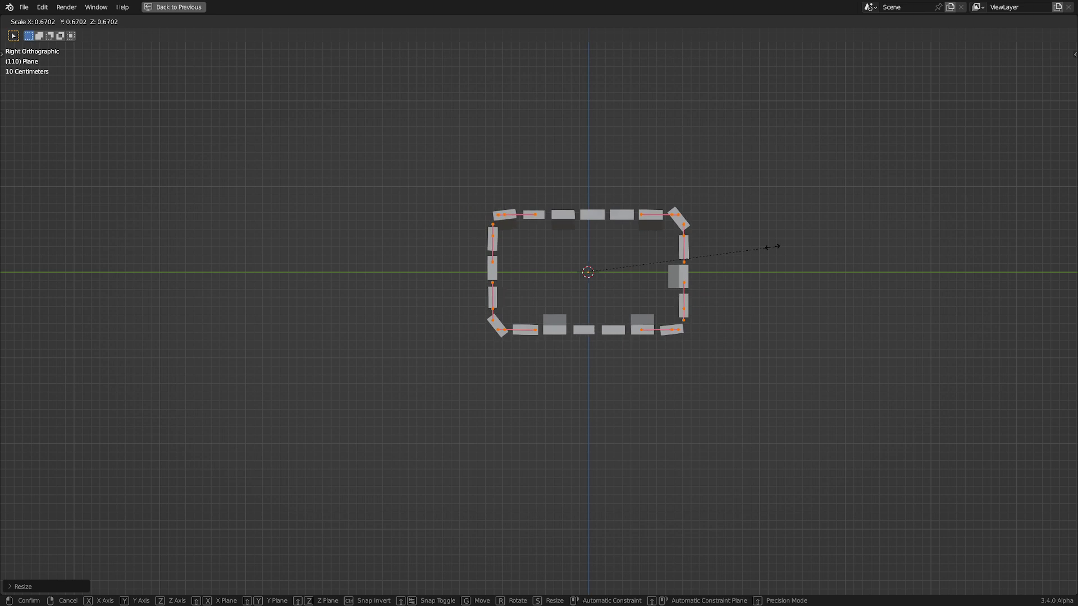
click(756, 251)
middle_drag(702, 247, 788, 236)
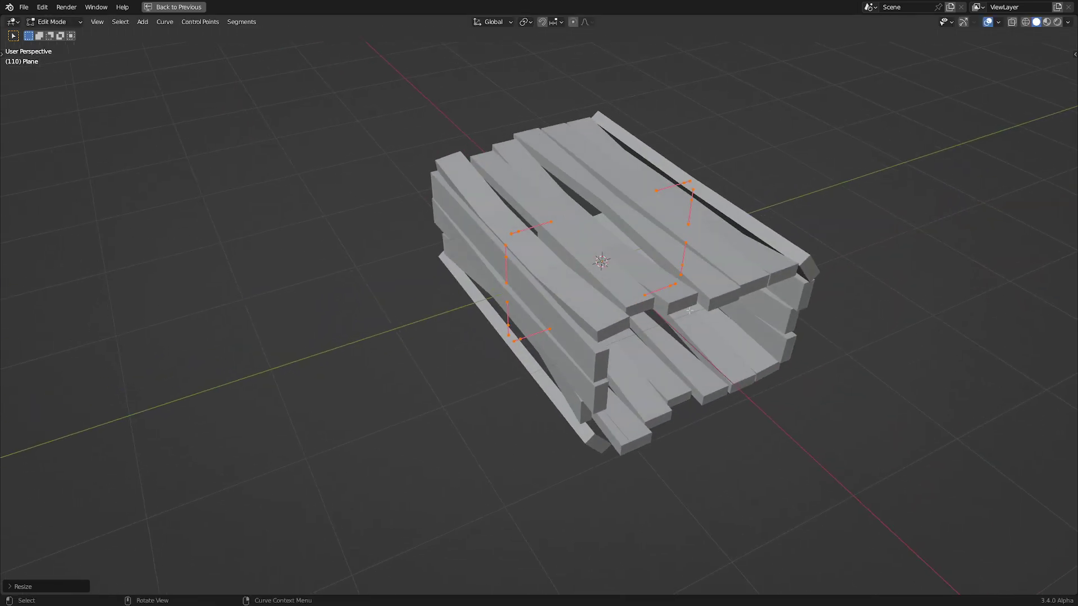
key(ctrl+space)
scroll(348, 238, up, 3)
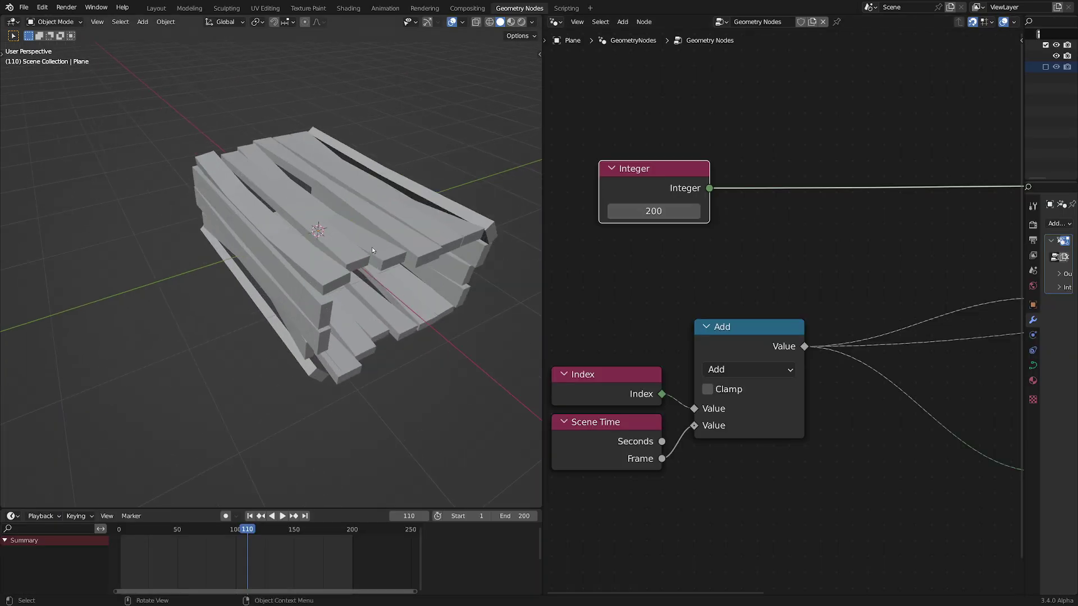
Start playback and set the viewport shading to Random color with Flat lighting.
key(space)
click(531, 21)
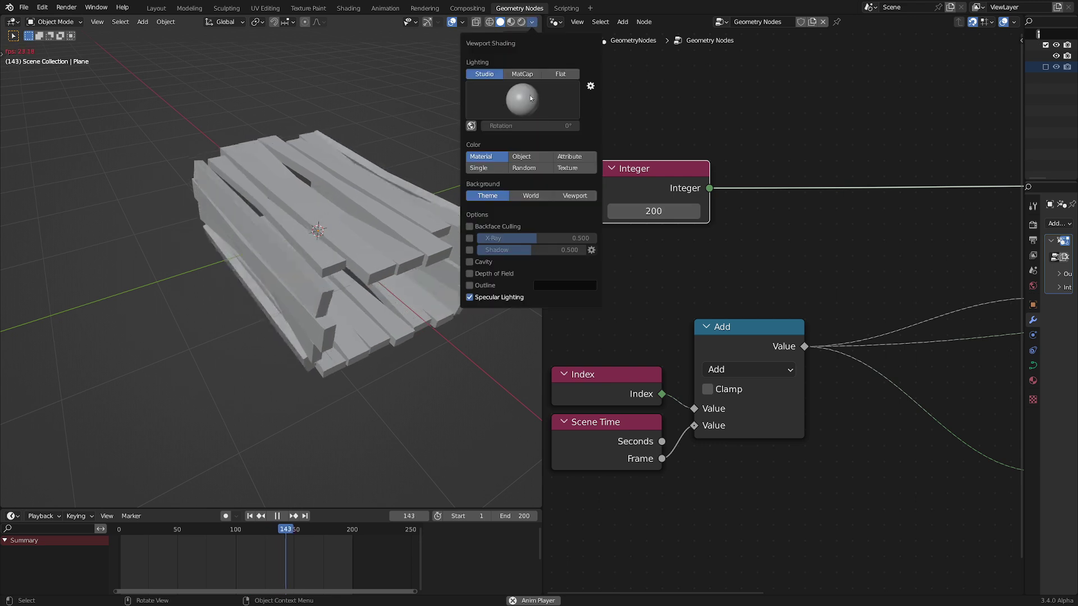
click(524, 168)
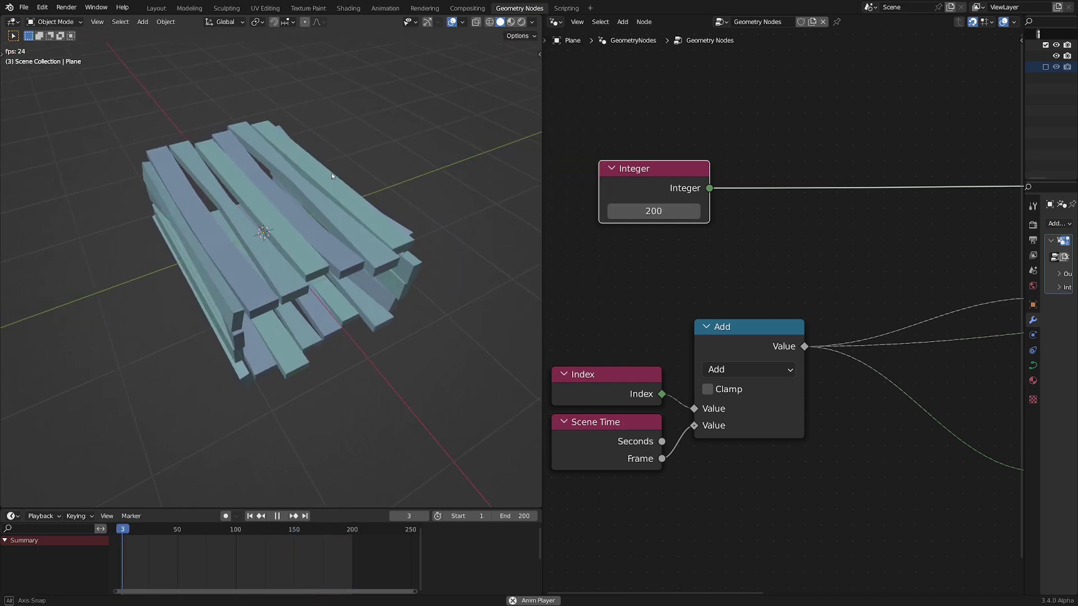
click(532, 21)
click(522, 74)
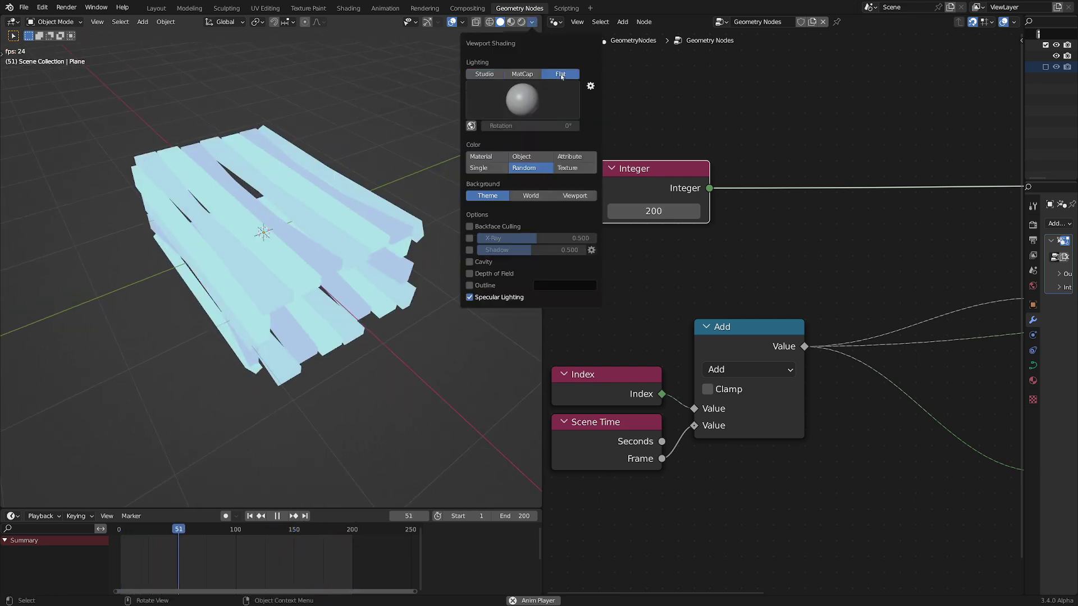
click(560, 74)
Enable Cavity with type Both and turn on Shadow in the viewport shading.
click(470, 211)
click(571, 210)
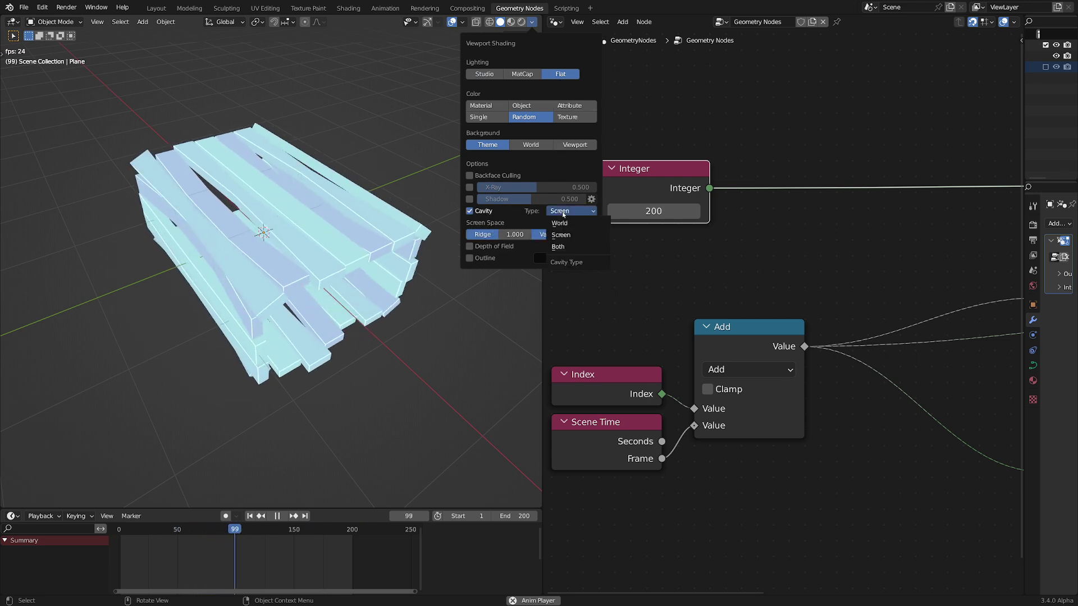
click(567, 243)
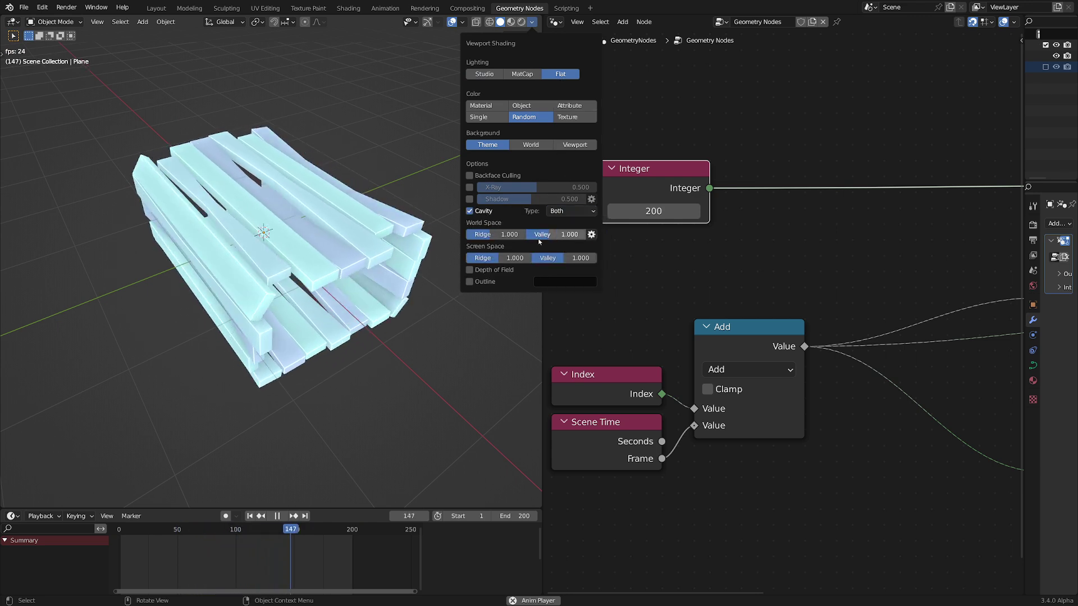
click(470, 199)
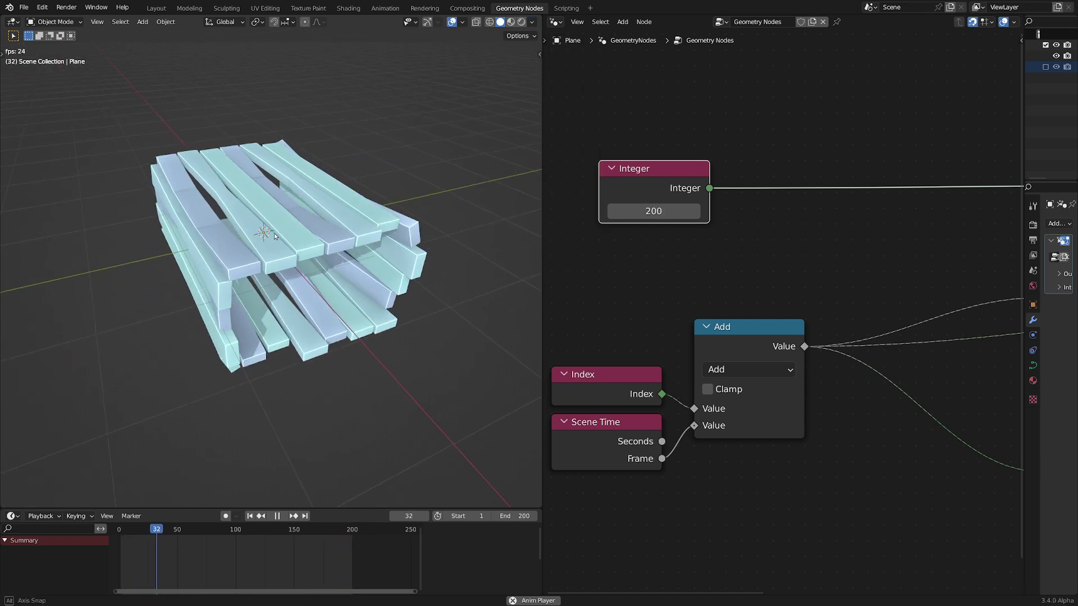
Watch the animation pass its loop point and stop playback.
middle_drag(741, 228, 666, 215)
scroll(665, 215, down, 2)
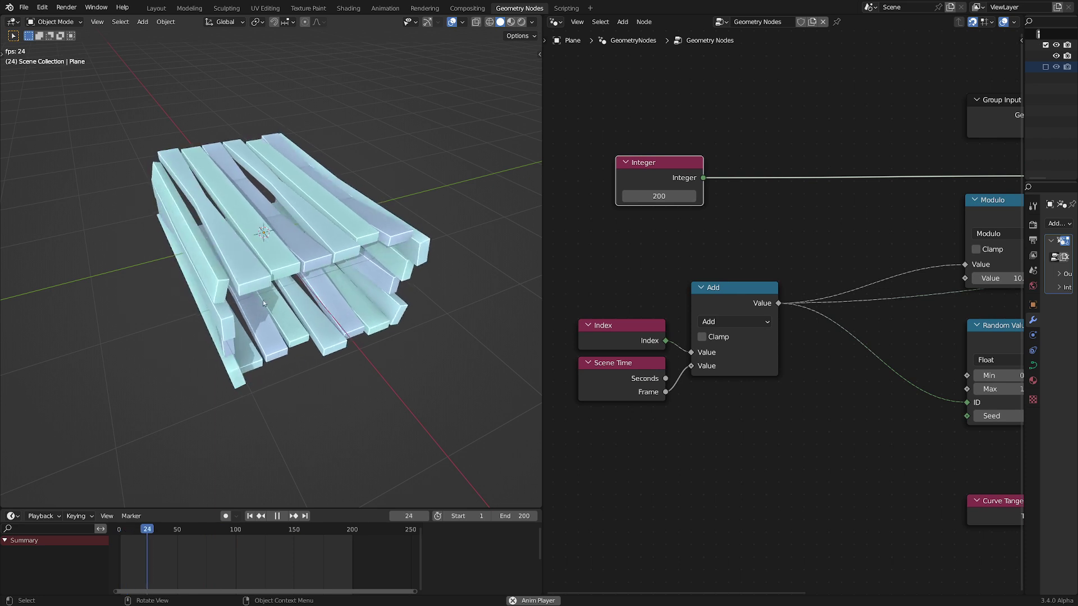
middle_drag(586, 290, 611, 264)
middle_drag(772, 319, 761, 290)
key(space)
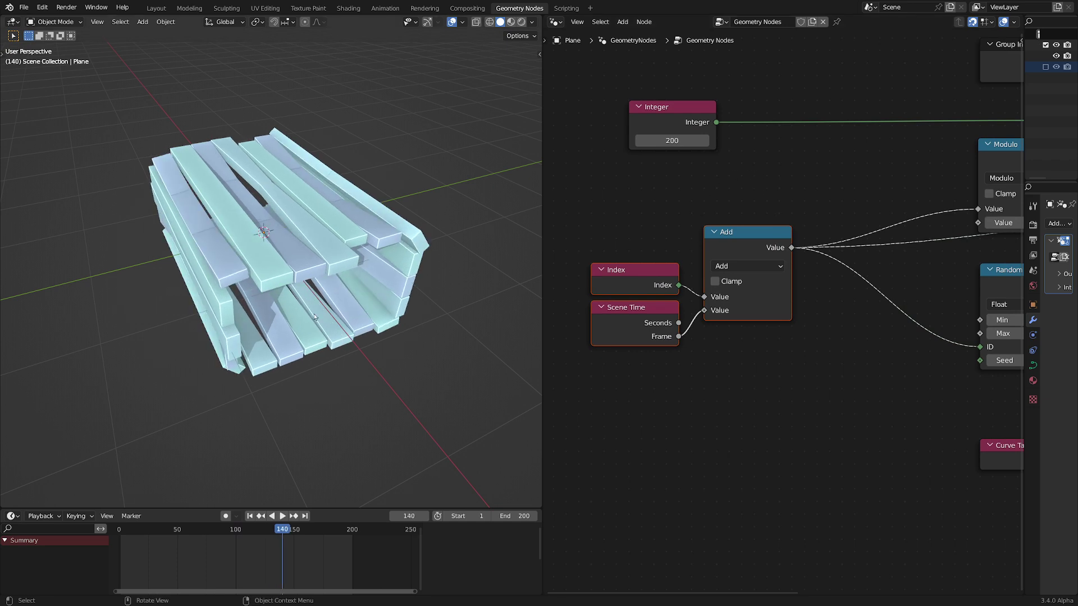
Go to frame 0, annotate "0 - 199" below the Scene Time node, and scrub to frame 200.
click(119, 530)
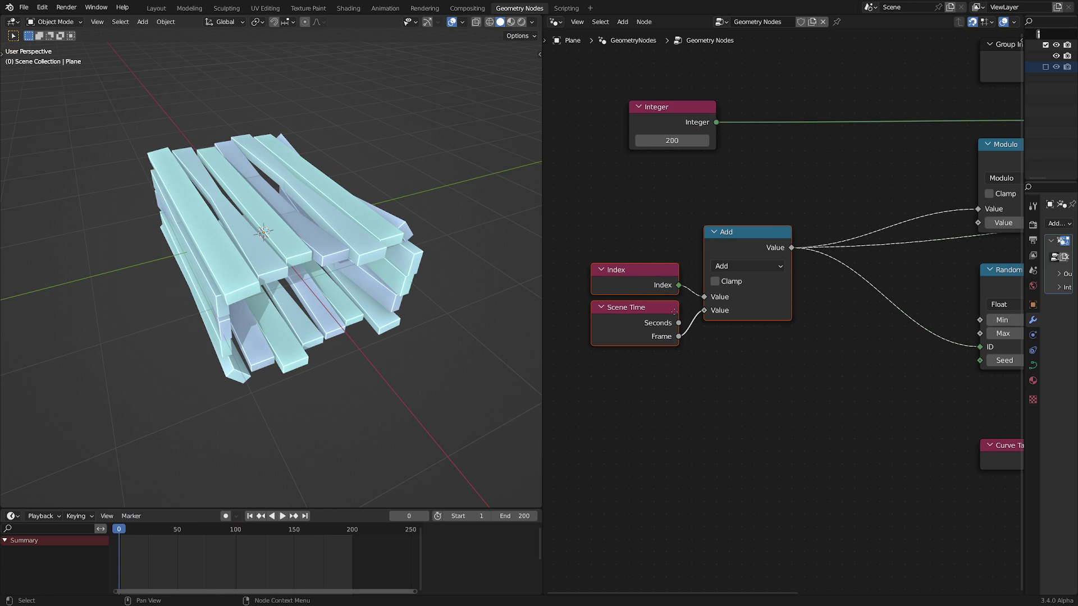
middle_drag(674, 312, 691, 225)
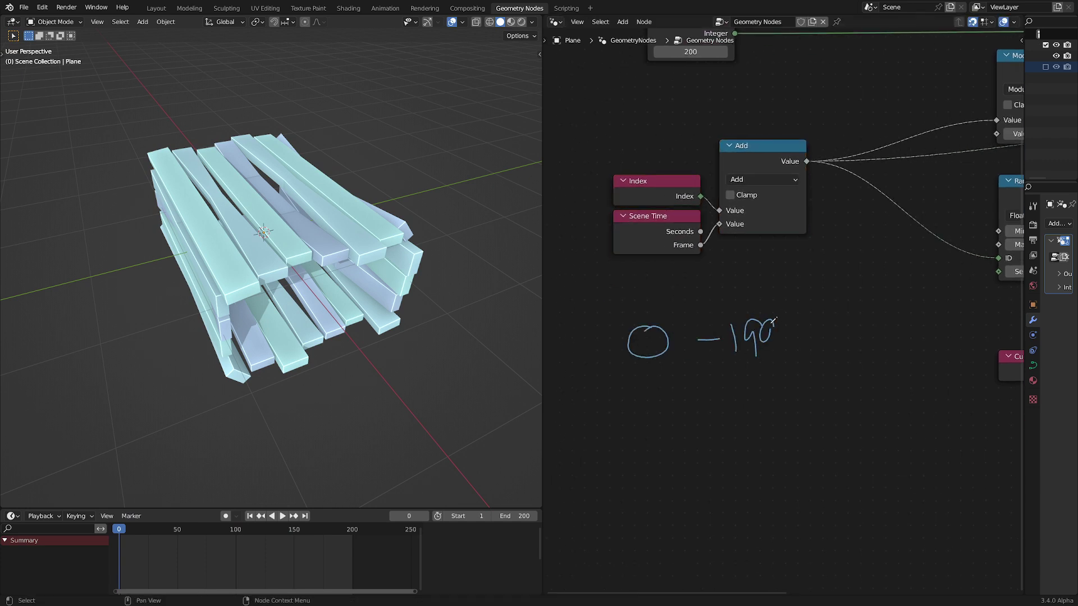
mouse_move(137, 530)
mouse_down()
mouse_move(364, 530)
mouse_move(353, 532)
mouse_up()
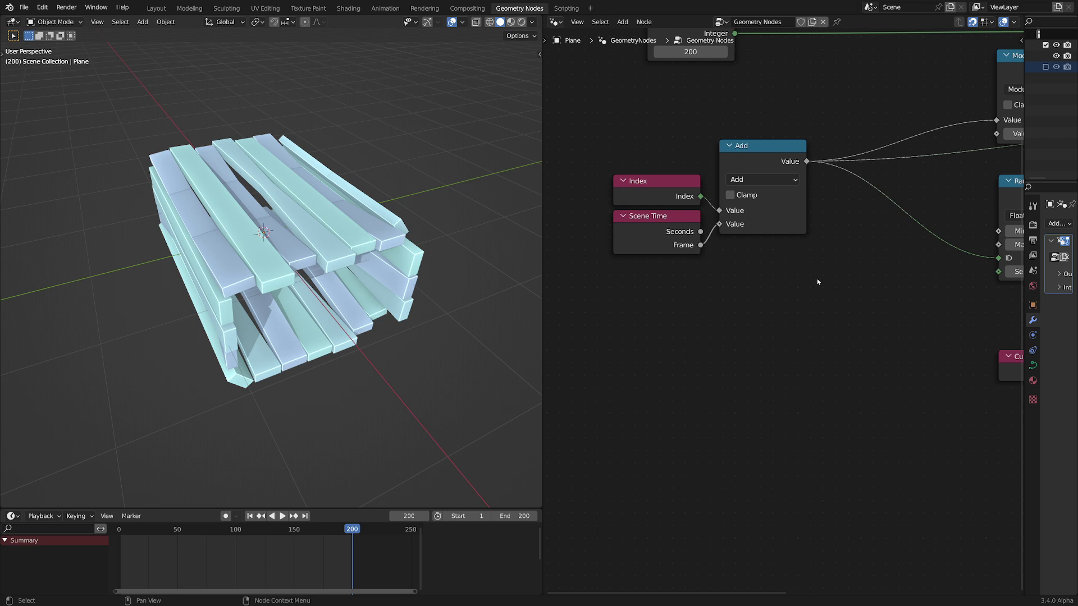
Delete the annotation keyframe at frame 200 and hide the node editor's sidebar.
key(n)
click(1018, 88)
click(949, 35)
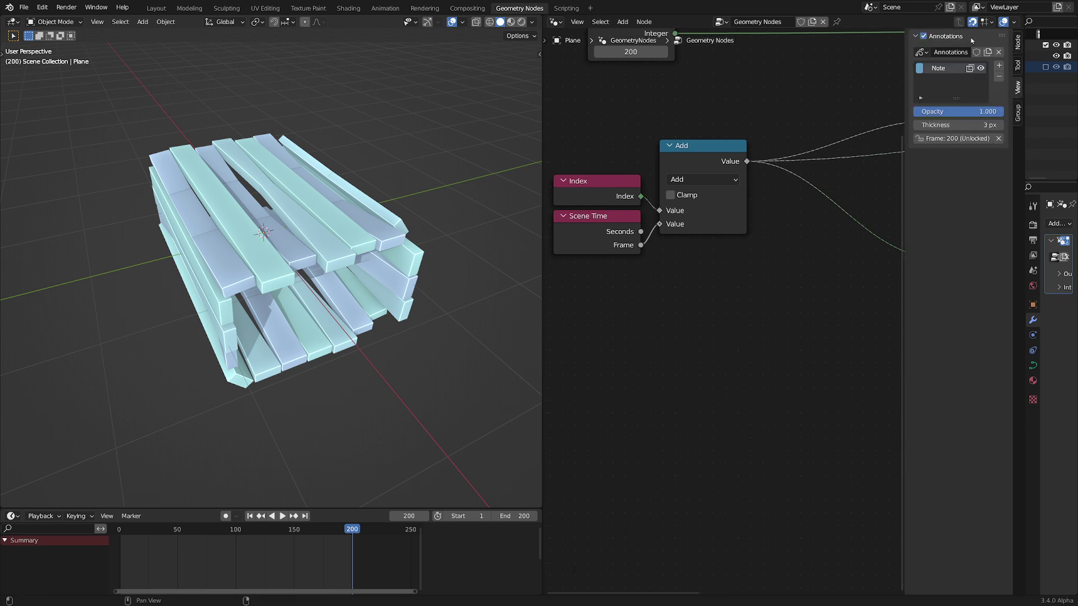
click(999, 138)
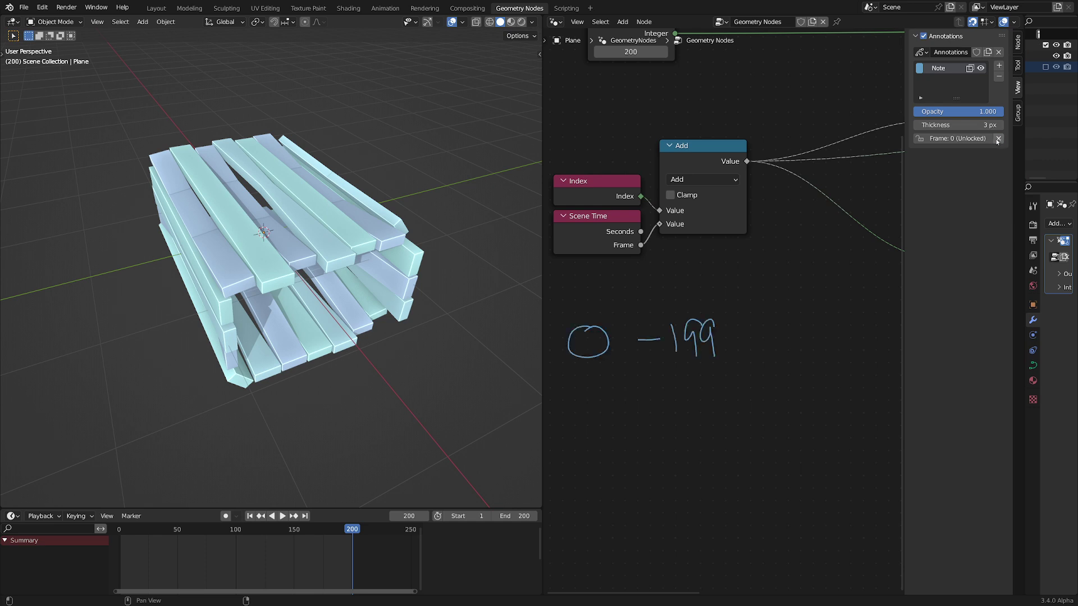
key(n)
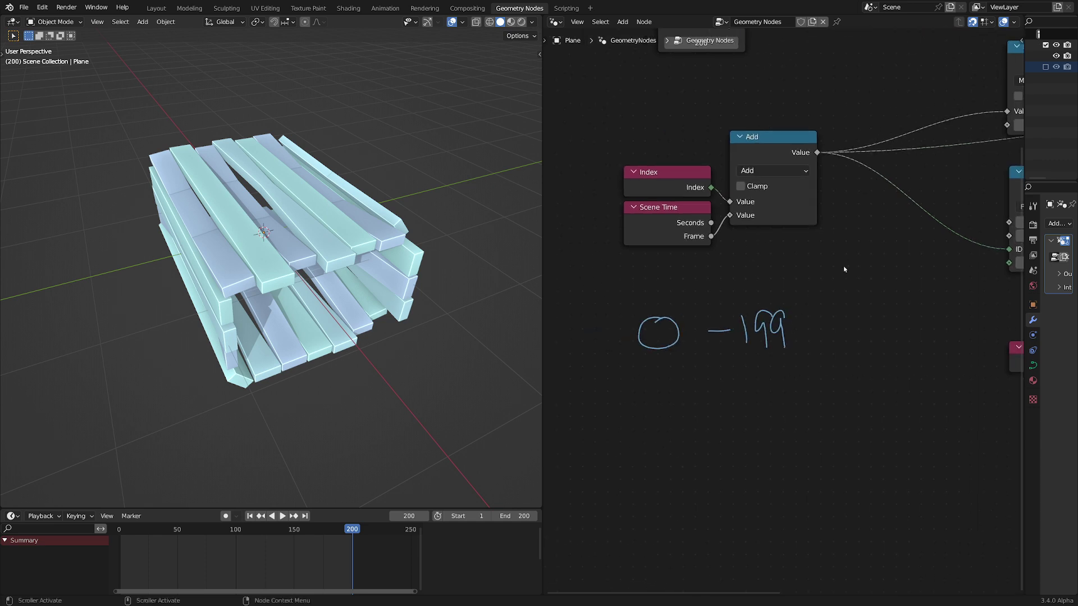
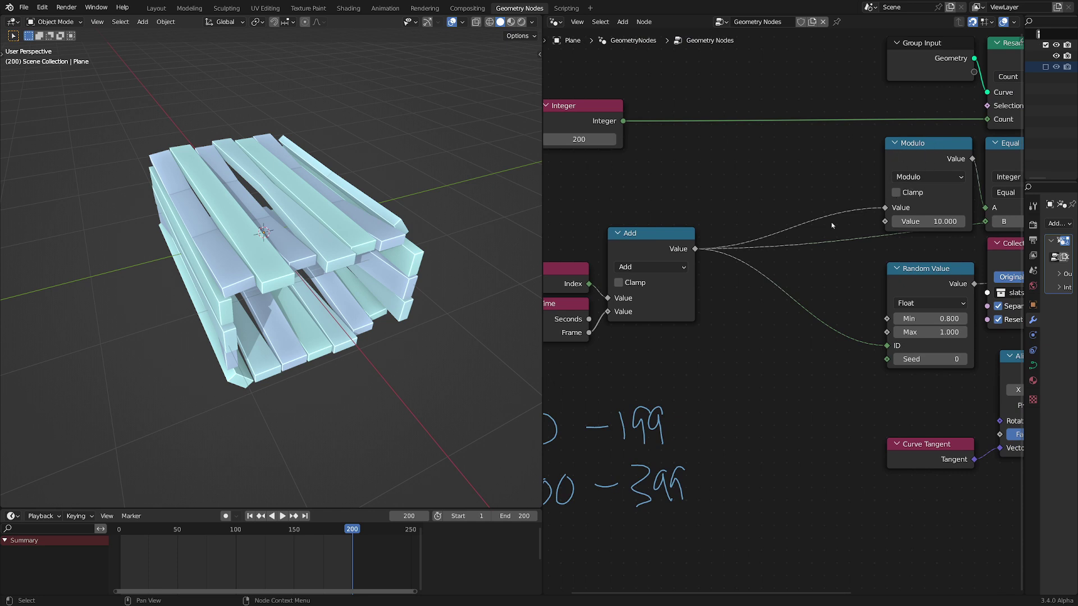
Move the Index, Scene Time and Add nodes farther away from Modulo and Random Value.
middle_drag(692, 219, 780, 217)
drag(624, 207, 725, 314)
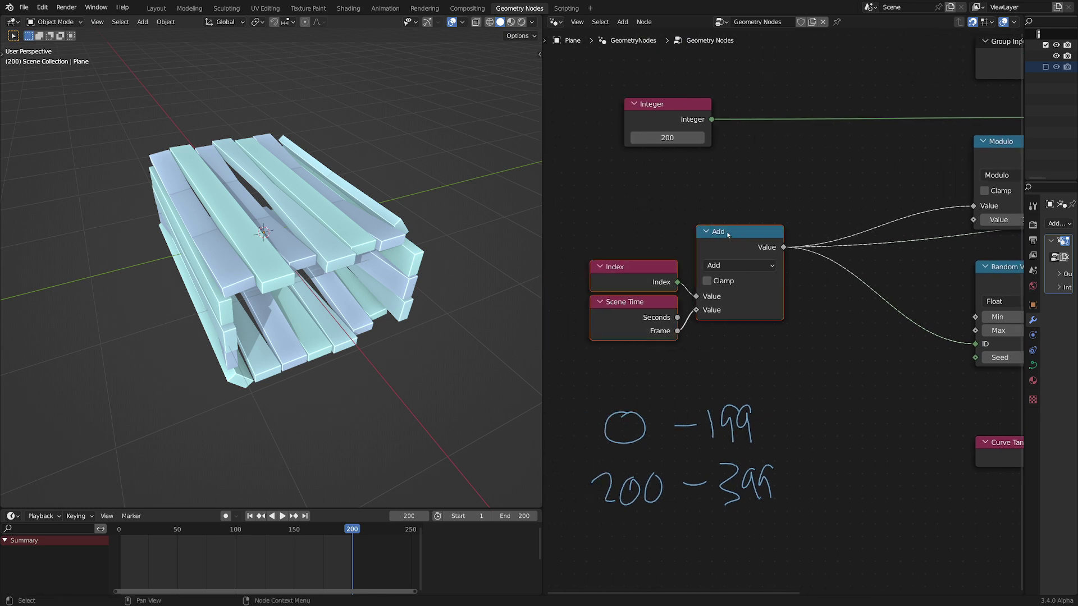
key(g)
drag(699, 243, 631, 249)
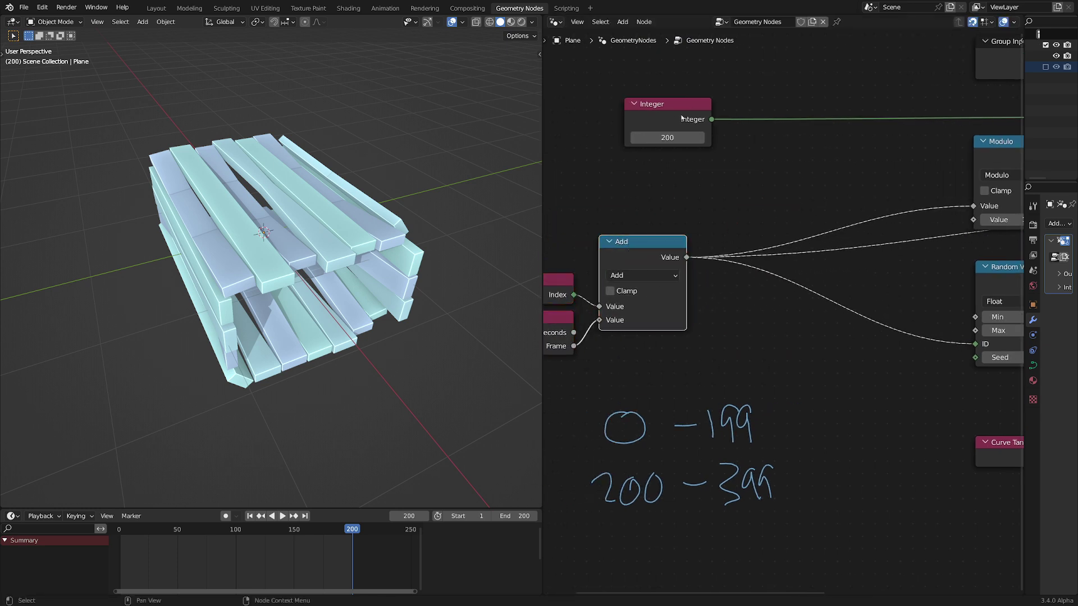
Write the annotation "1 - 199, 0" beneath the "200 - 399" line.
mouse_move(663, 439)
middle_down()
mouse_move(710, 300)
mouse_move(705, 253)
middle_up()
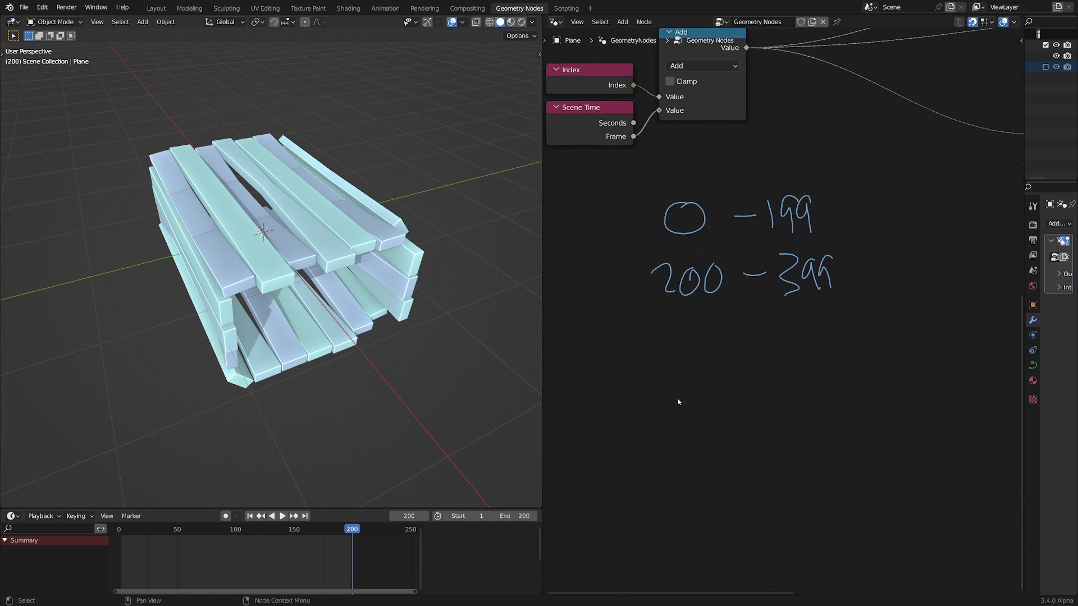
mouse_move(684, 359)
mouse_down()
mouse_move(690, 398)
mouse_move(743, 368)
mouse_up()
middle_drag(777, 89, 759, 165)
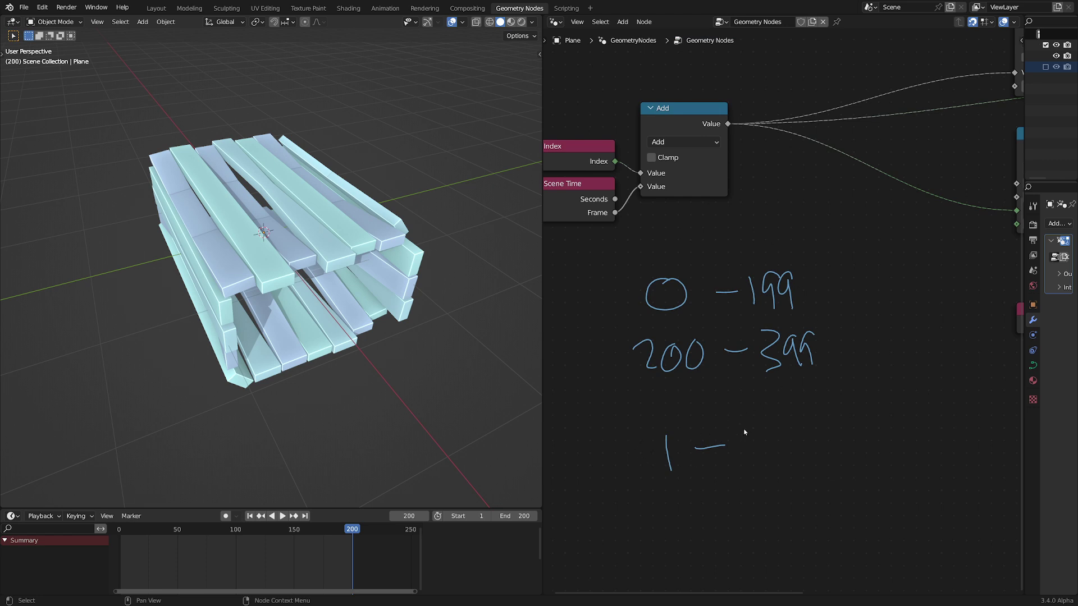
mouse_move(772, 422)
mouse_down()
mouse_move(759, 433)
mouse_move(771, 458)
mouse_move(786, 433)
mouse_move(806, 467)
mouse_up()
mouse_move(840, 418)
mouse_down()
mouse_move(835, 452)
mouse_move(843, 417)
mouse_up()
middle_drag(709, 336, 693, 258)
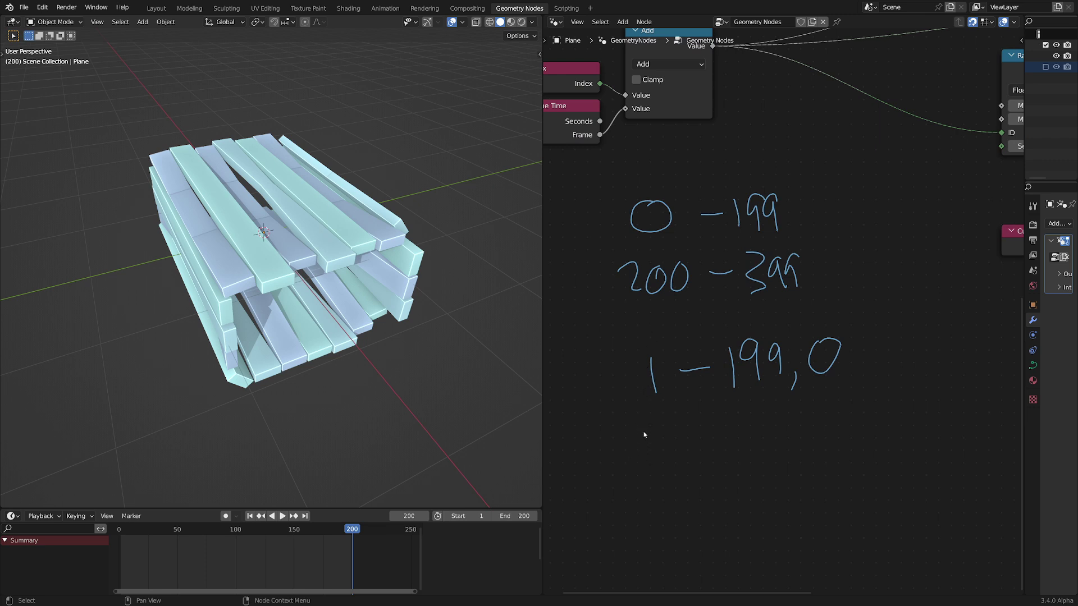
Write the annotation "15 - 199, 0-14" beneath the "1 - 199, 0" line.
mouse_move(670, 431)
mouse_down()
mouse_move(655, 469)
mouse_move(728, 448)
mouse_up()
mouse_move(769, 414)
mouse_down()
mouse_move(780, 449)
mouse_move(769, 417)
mouse_up()
right_drag(793, 472, 769, 421)
drag(746, 416, 755, 456)
drag(757, 411, 775, 448)
mouse_move(796, 407)
mouse_down()
mouse_move(787, 422)
mouse_move(804, 461)
mouse_up()
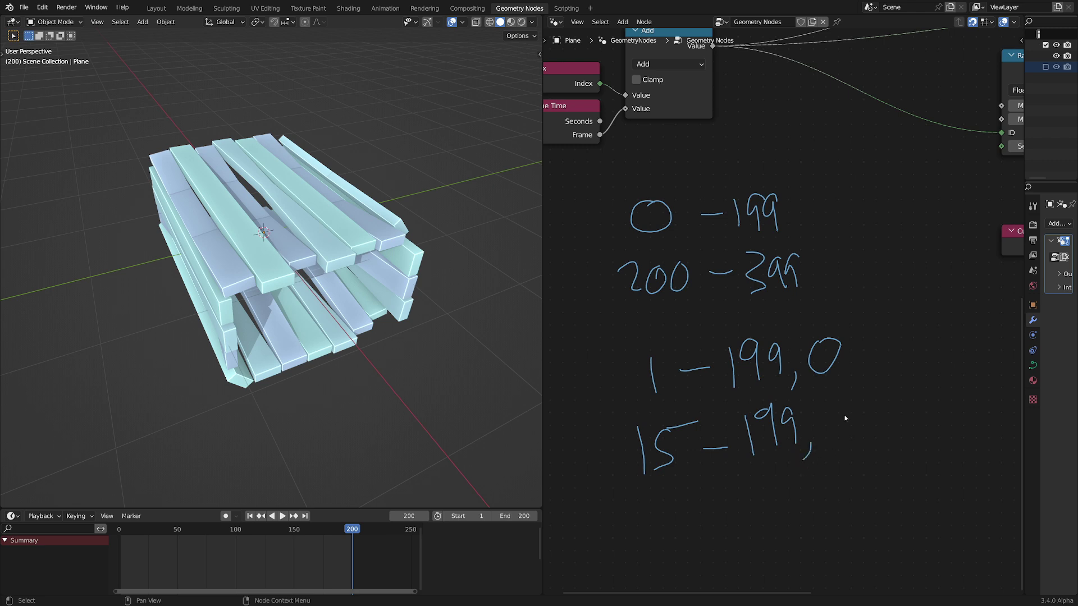
drag(842, 411, 911, 427)
Insert a duplicate of the Modulo node after Add and connect the Integer output to its second Value input.
middle_drag(823, 179, 786, 335)
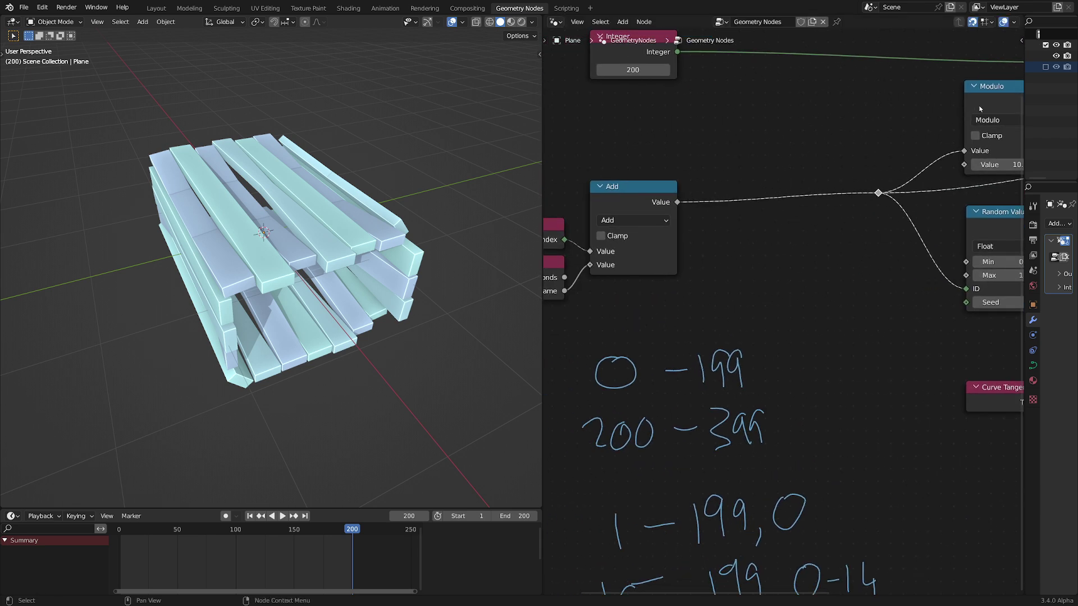
click(979, 108)
key(shift+d)
click(695, 206)
drag(678, 51, 769, 268)
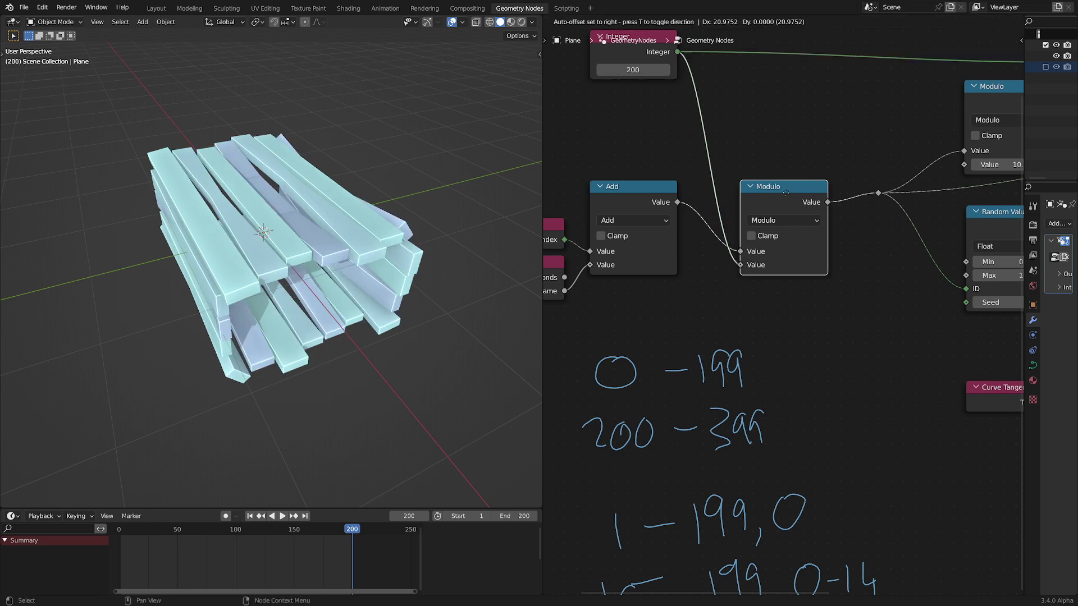
Scrub and play the animation to check its loop, stop it, and review the Add and new Modulo nodes.
drag(313, 534, 288, 554)
key(space)
key(space)
middle_drag(688, 380, 708, 352)
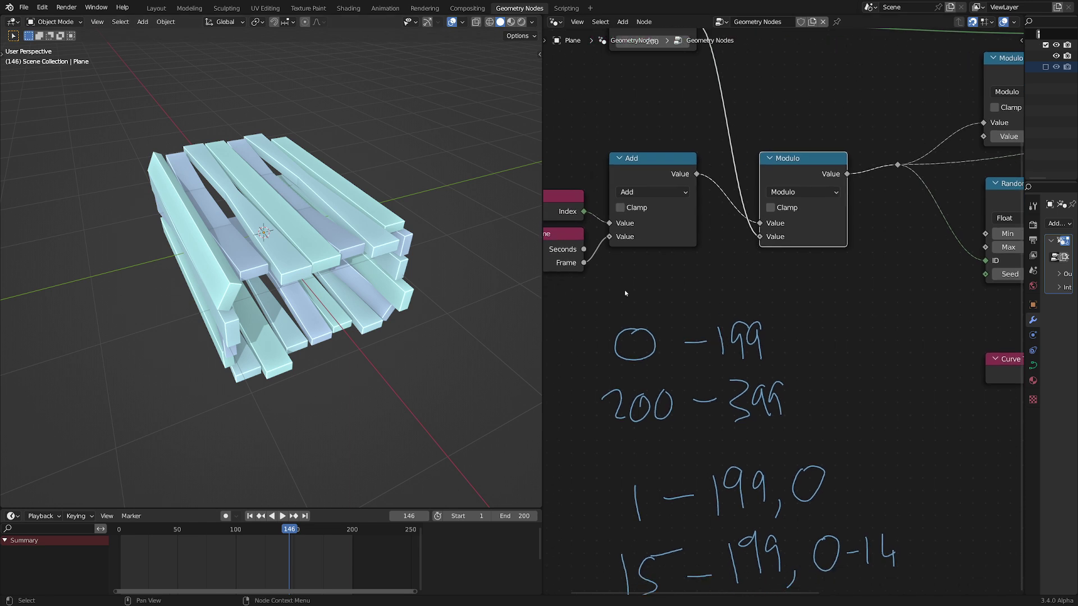
middle_drag(799, 170, 923, 178)
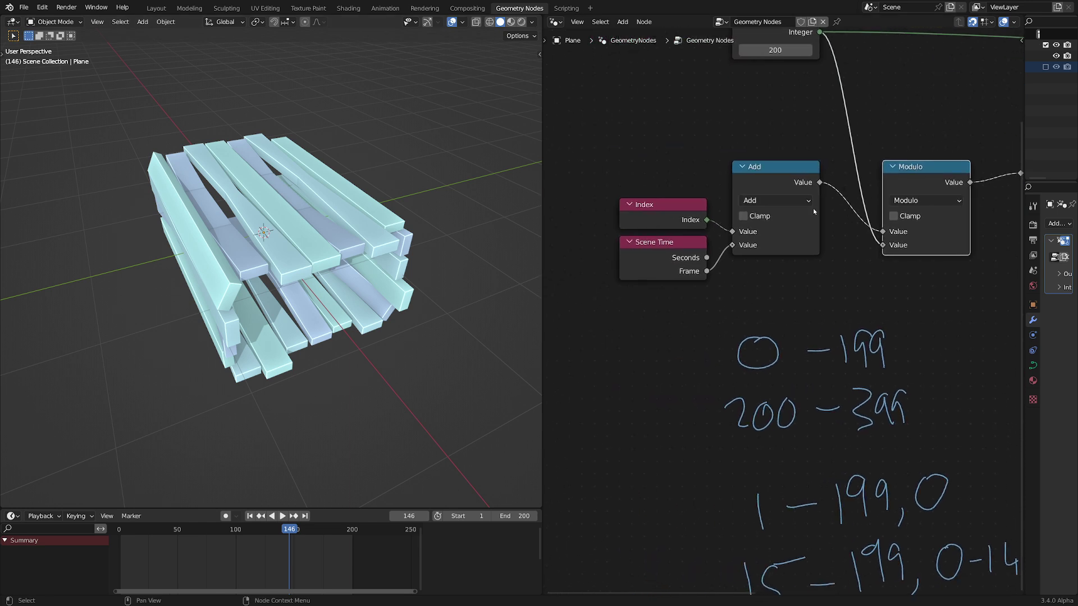
Move the Random Value node up beneath the Modulo 10 node and dissolve the reroute point while keeping its links.
middle_drag(951, 280, 660, 346)
scroll(808, 331, down, 3)
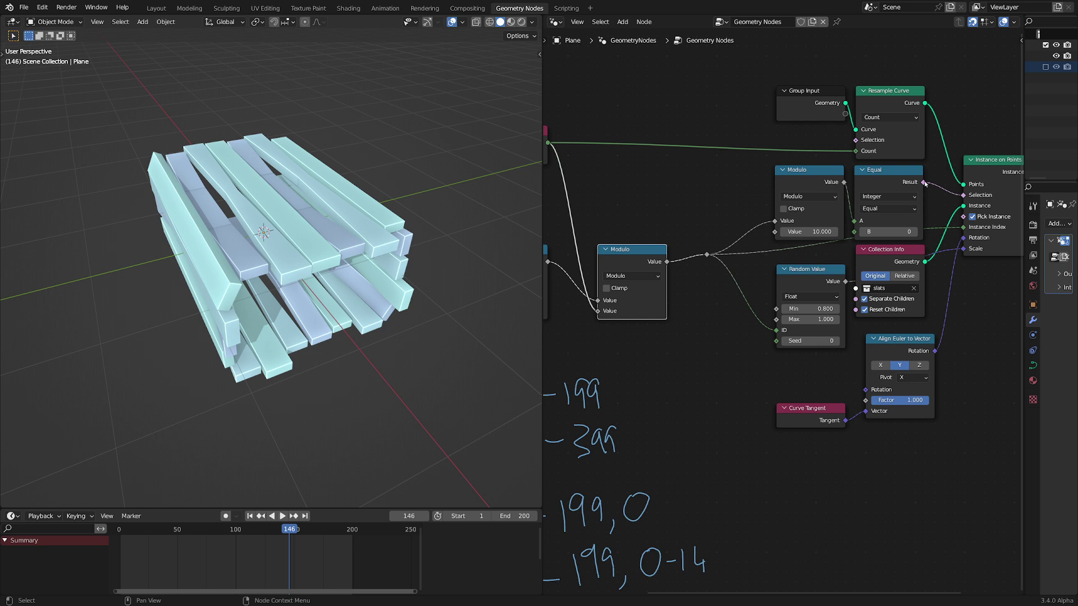
drag(805, 273, 792, 253)
click(707, 255)
key(ctrl+x)
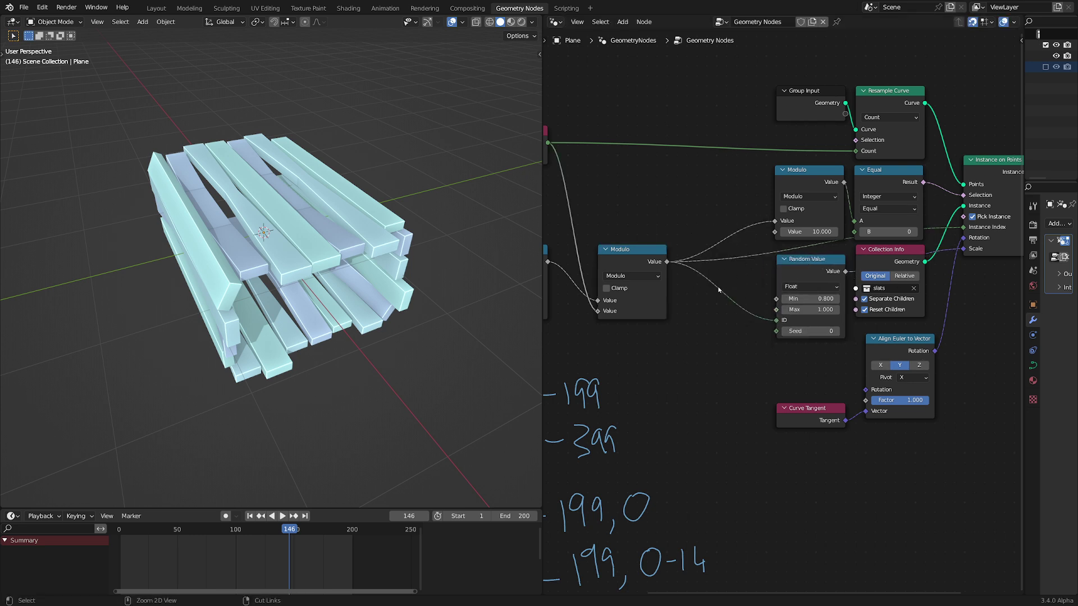
Jump to frame 165, play the animation to check the loop, and review the Integer, Add and Modulo nodes.
click(312, 531)
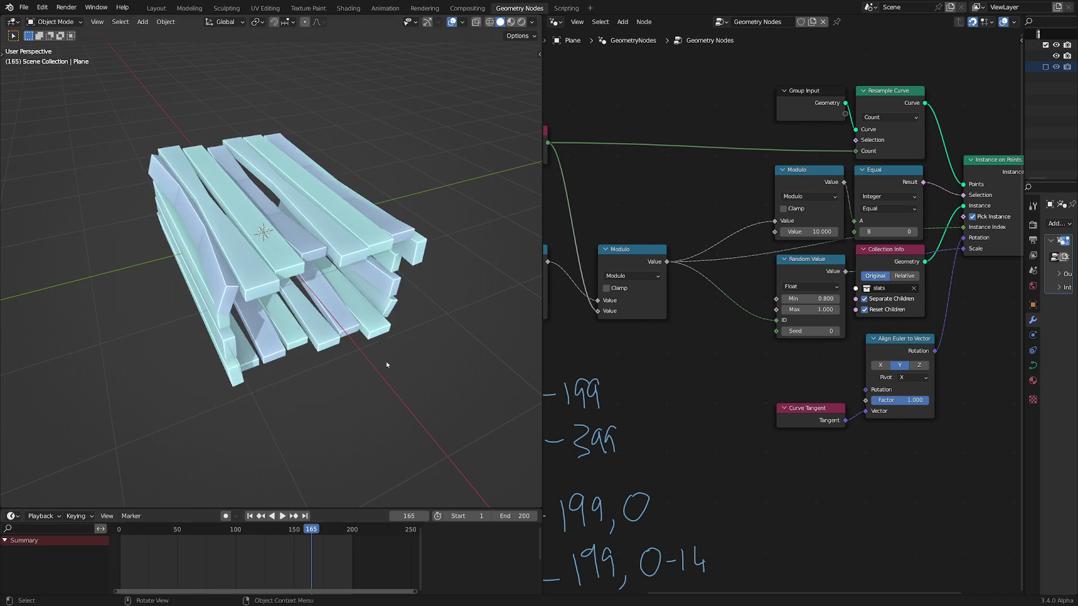
key(space)
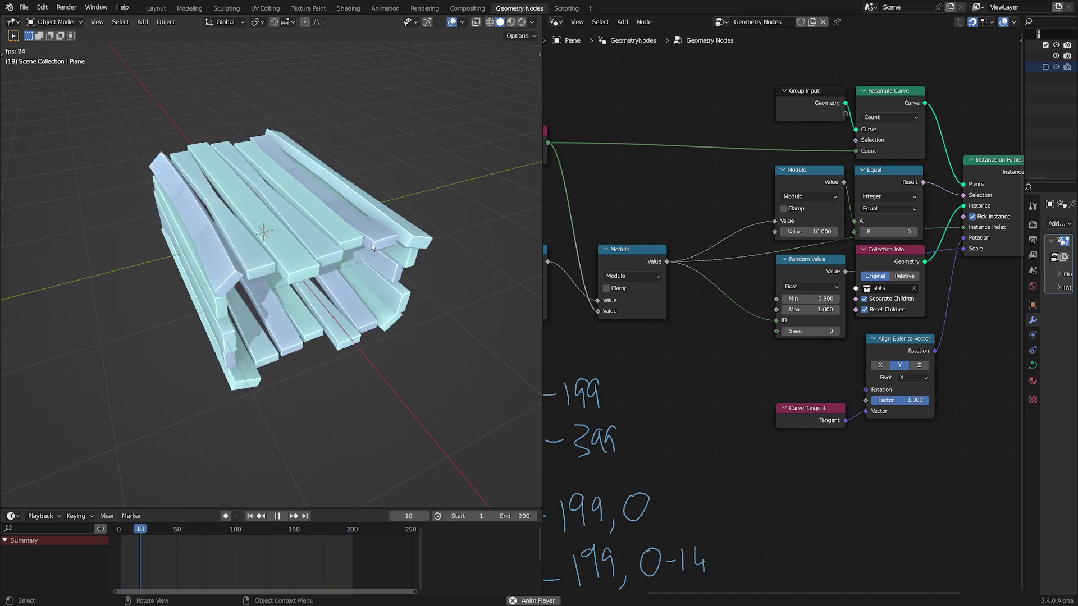
middle_drag(682, 295, 823, 313)
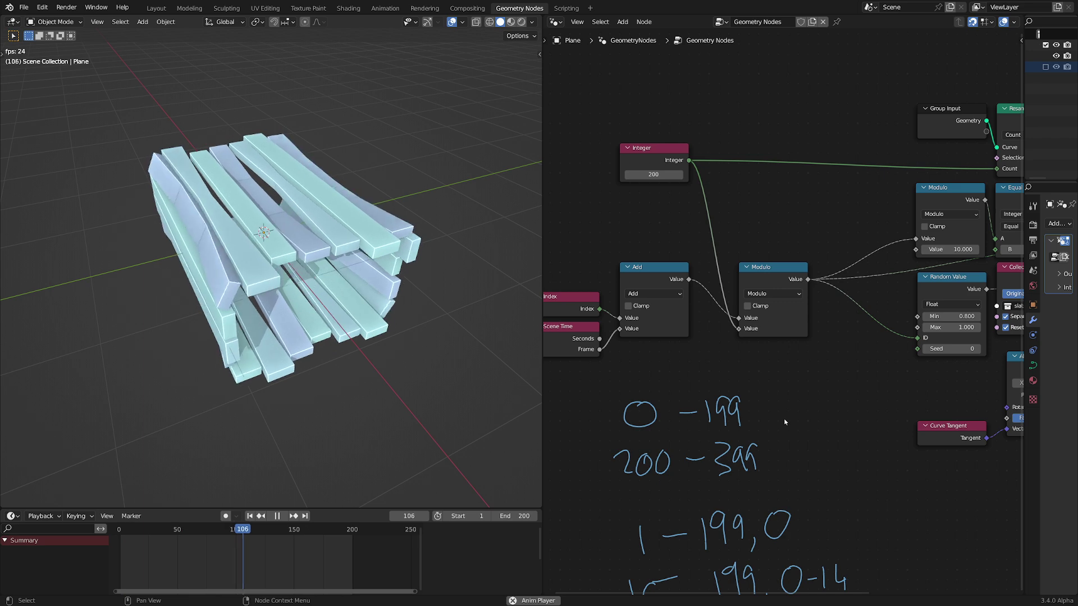
Set the Random Value node's seed to 6 while the animation plays.
middle_drag(892, 309, 775, 318)
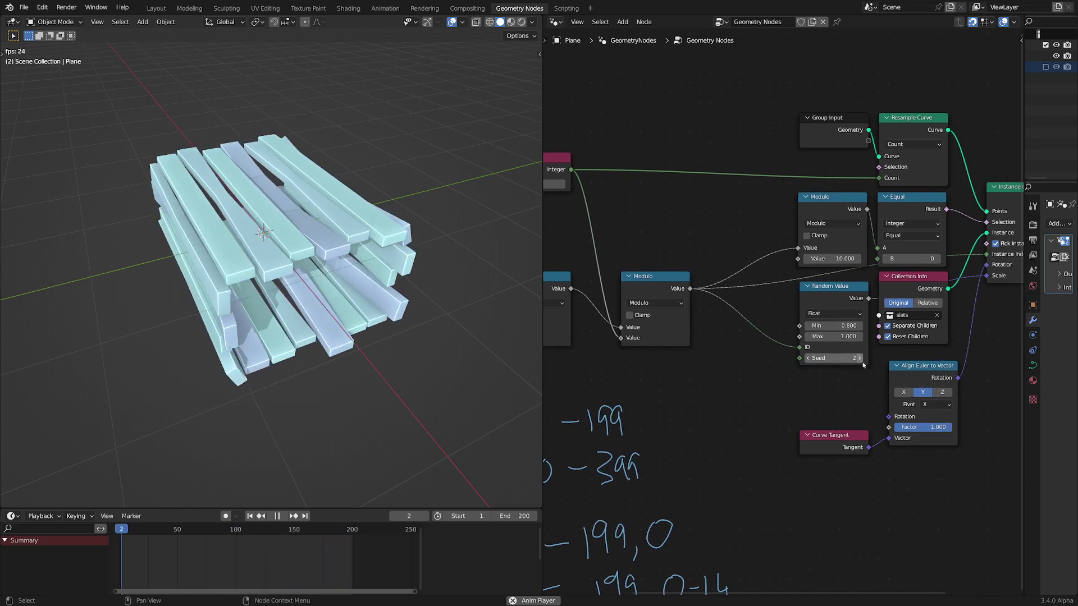
drag(862, 362, 895, 362)
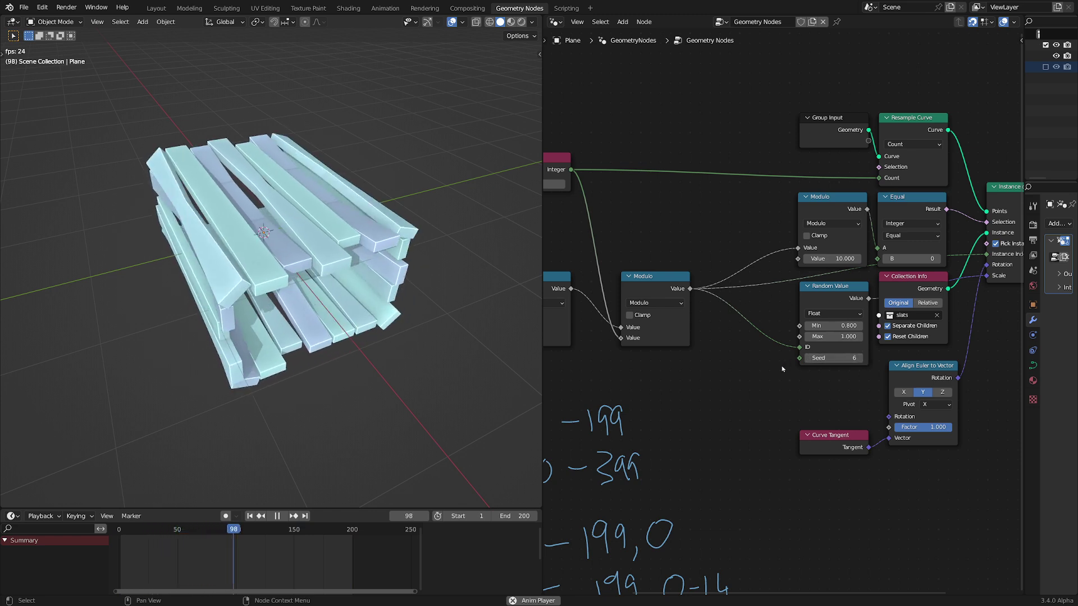
middle_drag(655, 356, 880, 342)
scroll(832, 325, up, 2)
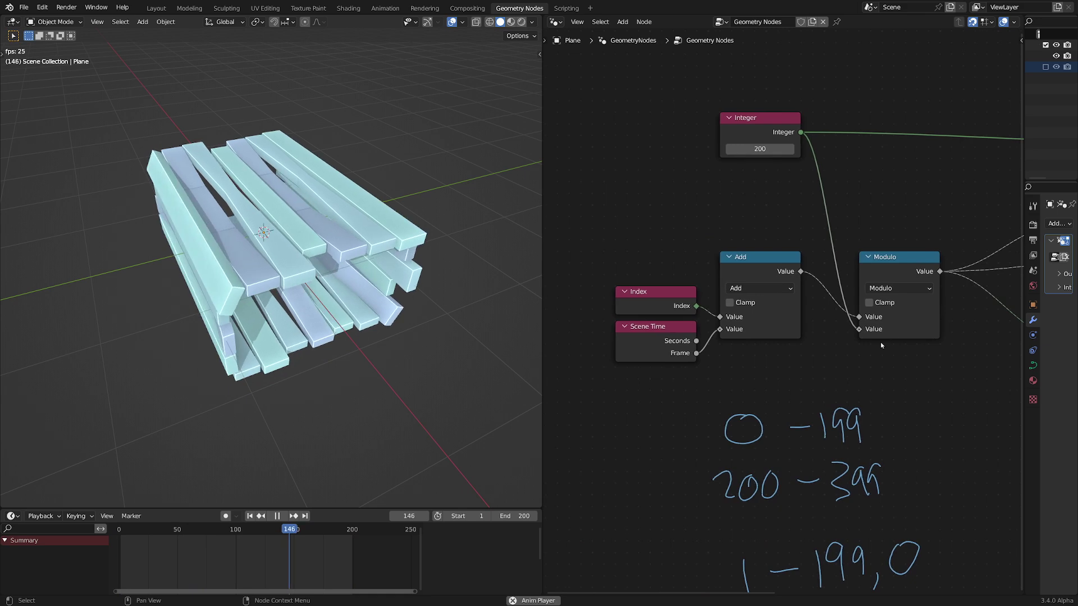